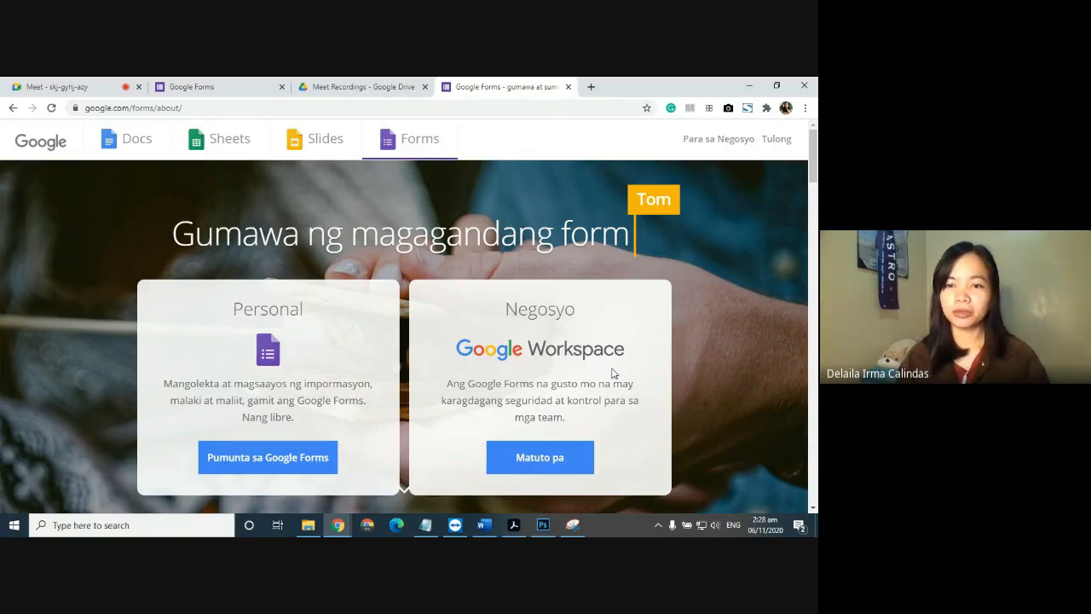
- Examine the Google Forms introduction page, including its sections on surveys, themes, question types, mobile use and response charts
{"action": "scroll", "coordinate": [511, 366], "scroll_direction": "down", "scroll_amount": 5}
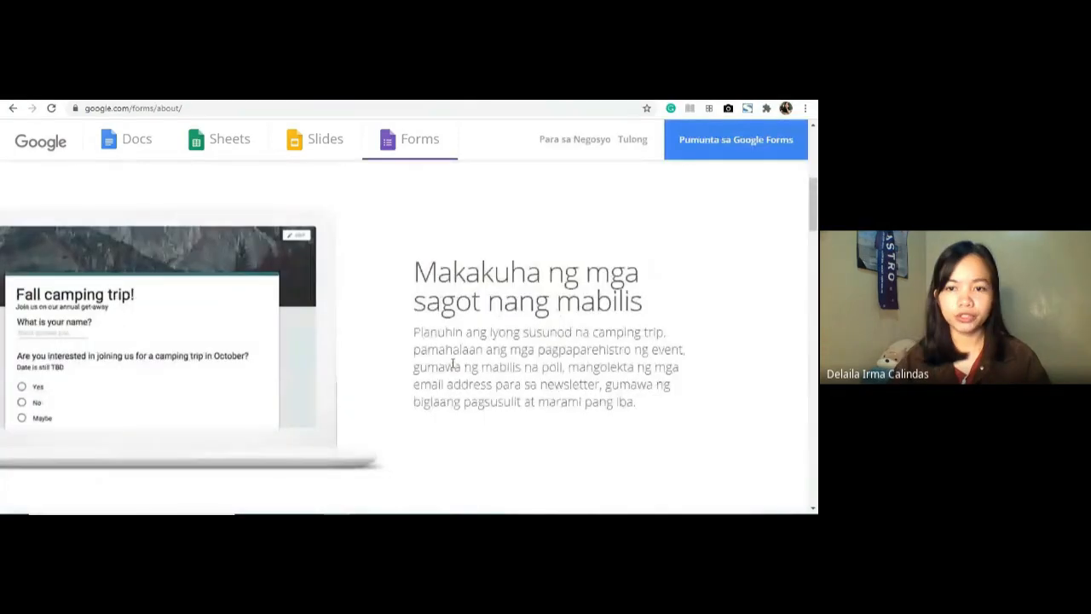
{"action": "scroll", "coordinate": [451, 365], "scroll_direction": "down", "scroll_amount": 3}
{"action": "scroll", "coordinate": [453, 367], "scroll_direction": "down", "scroll_amount": 3}
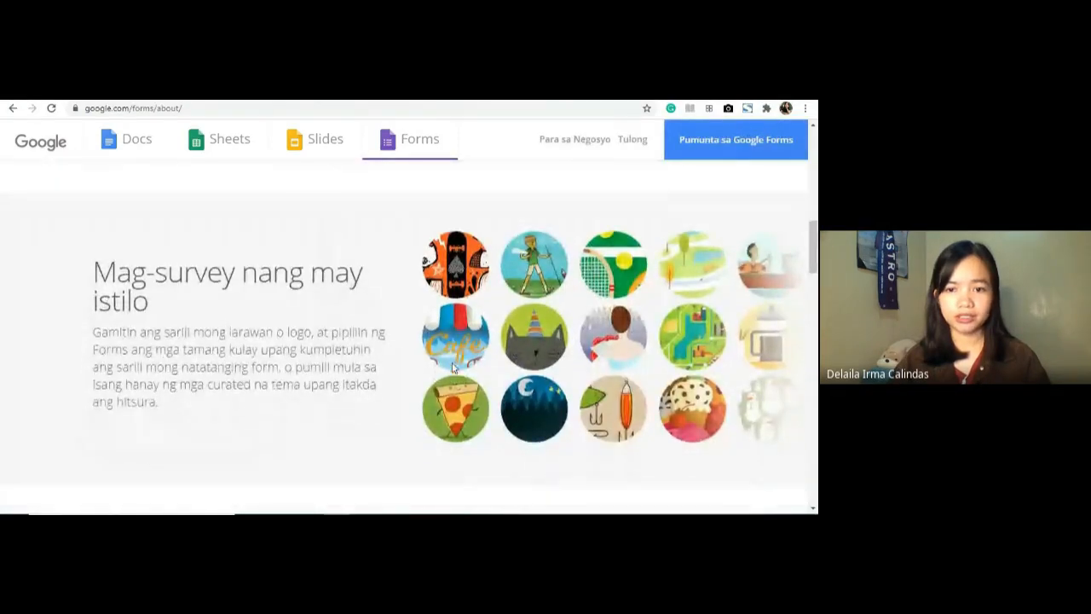
{"action": "scroll", "coordinate": [452, 367], "scroll_direction": "down", "scroll_amount": 3}
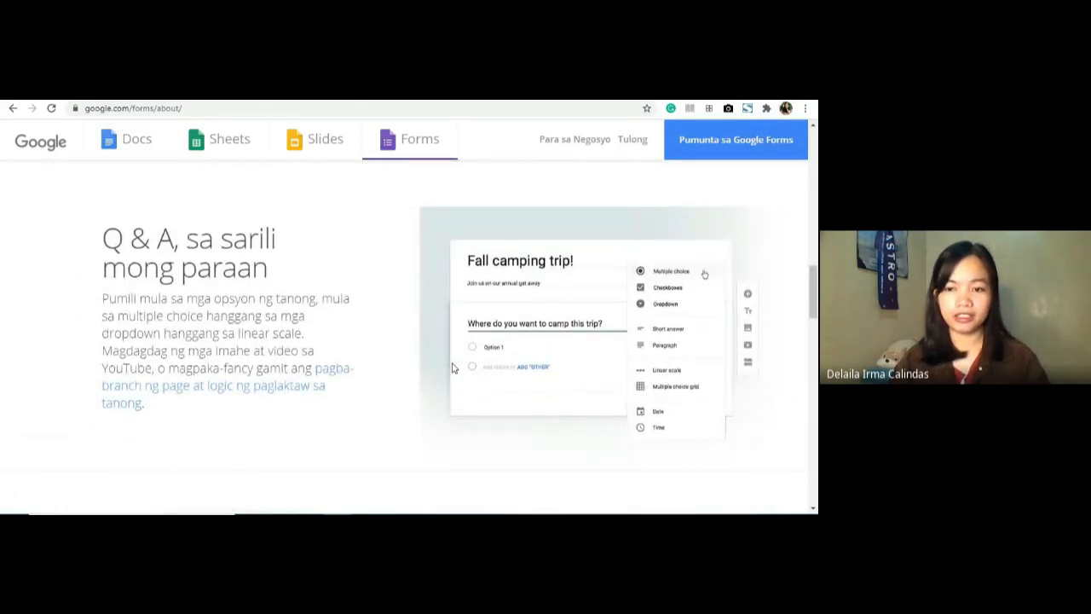
{"action": "scroll", "coordinate": [453, 366], "scroll_direction": "up", "scroll_amount": 3}
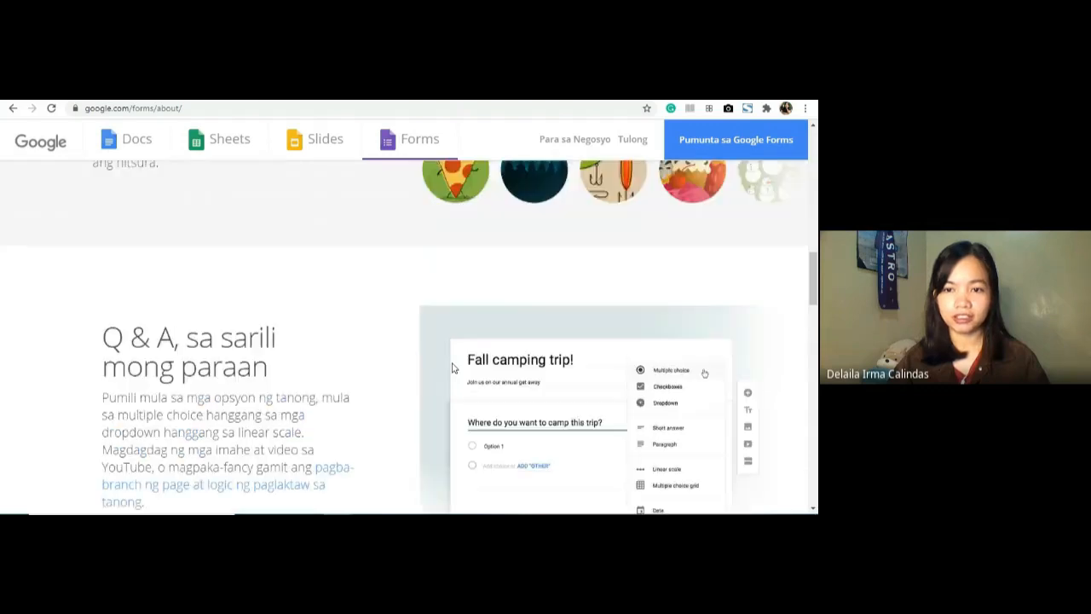
{"action": "scroll", "coordinate": [453, 367], "scroll_direction": "down", "scroll_amount": 3}
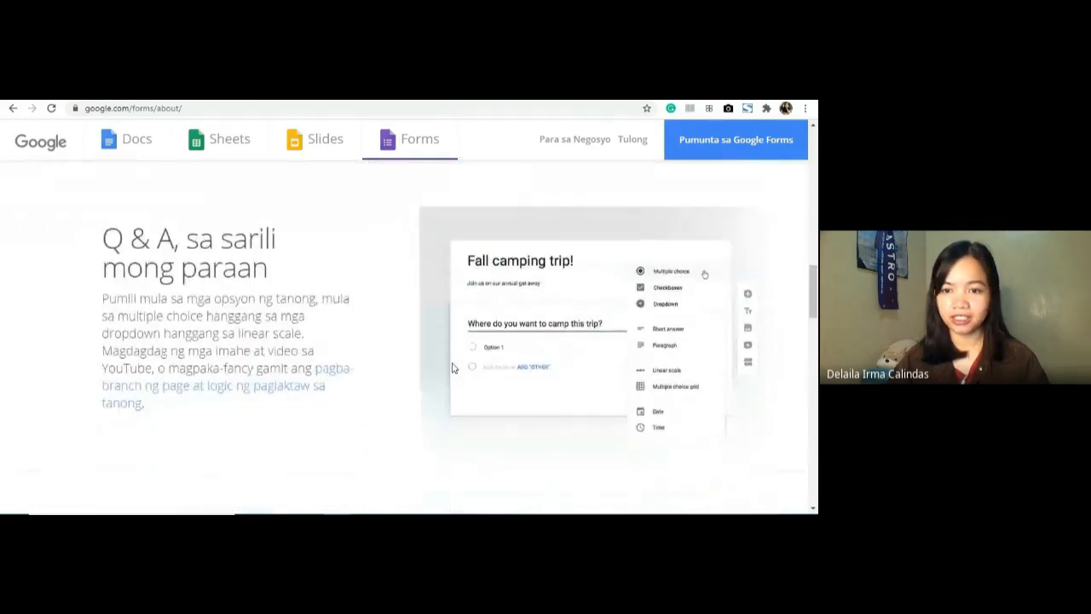
{"action": "scroll", "coordinate": [453, 368], "scroll_direction": "down", "scroll_amount": 1}
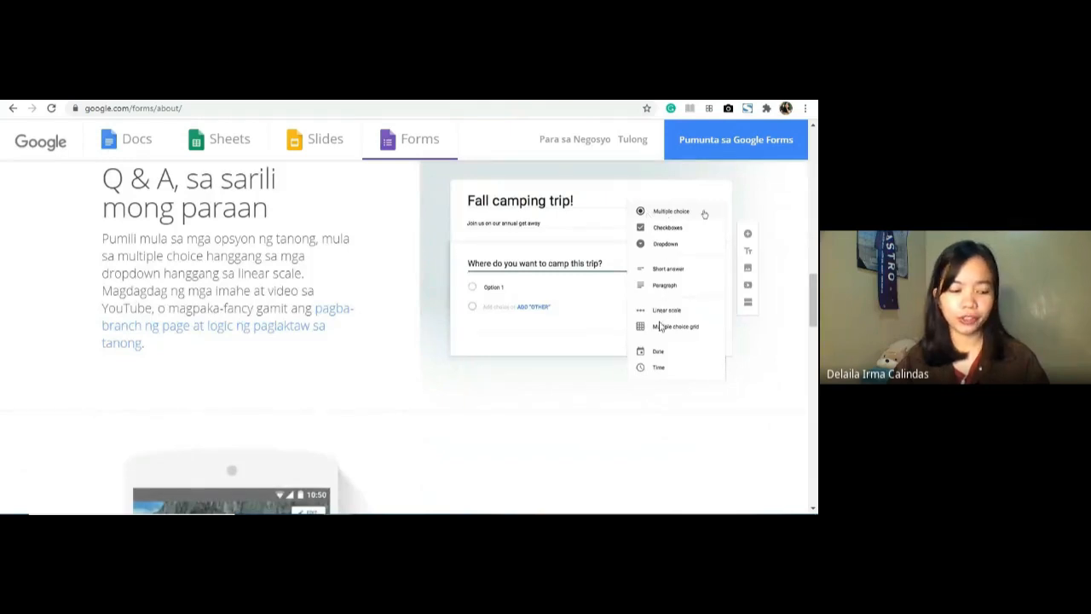
{"action": "scroll", "coordinate": [656, 335], "scroll_direction": "down", "scroll_amount": 4}
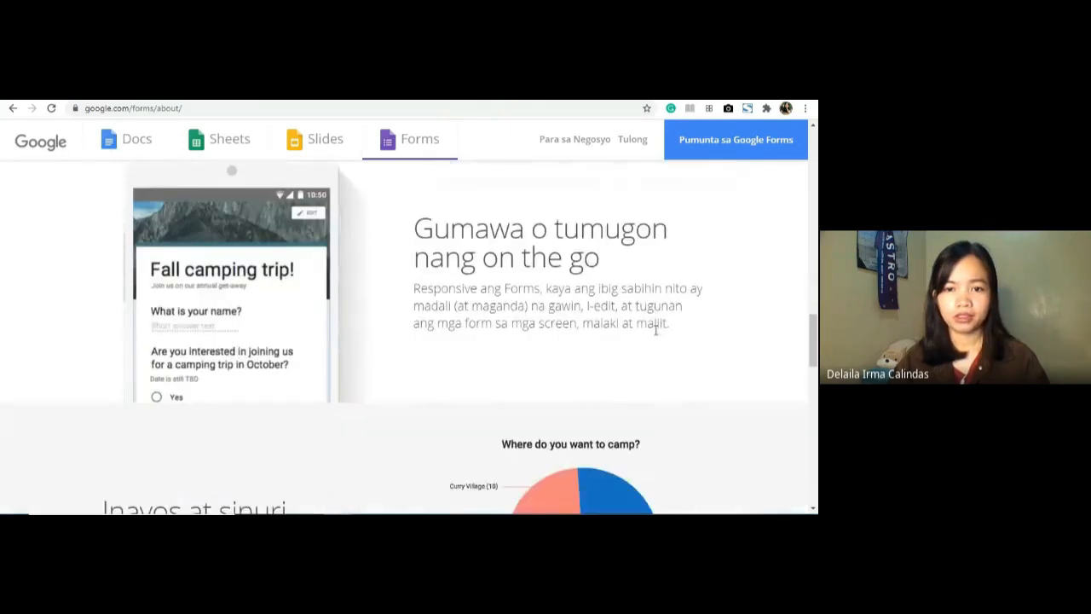
{"action": "scroll", "coordinate": [656, 331], "scroll_direction": "down", "scroll_amount": 2}
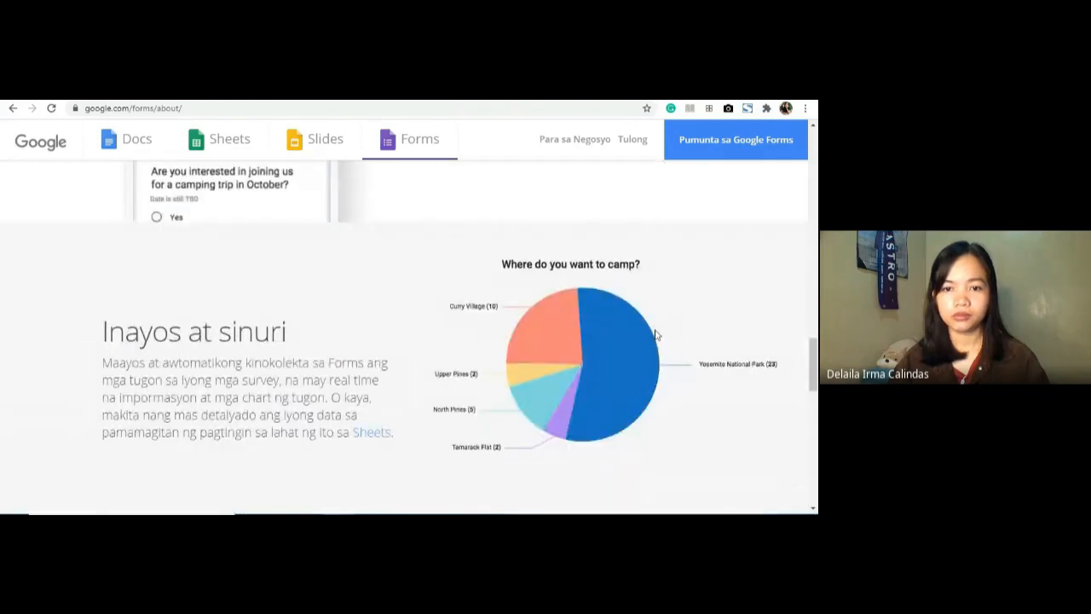
{"action": "scroll", "coordinate": [656, 336], "scroll_direction": "down", "scroll_amount": 1}
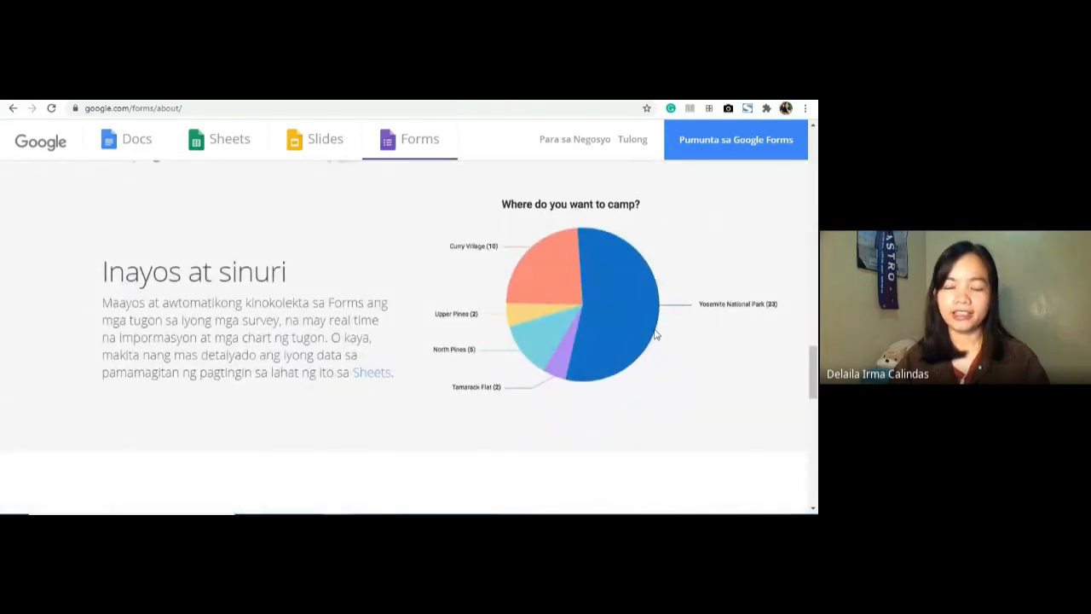
{"action": "scroll", "coordinate": [656, 335], "scroll_direction": "down", "scroll_amount": 1}
{"action": "scroll", "coordinate": [655, 332], "scroll_direction": "up", "scroll_amount": 1}
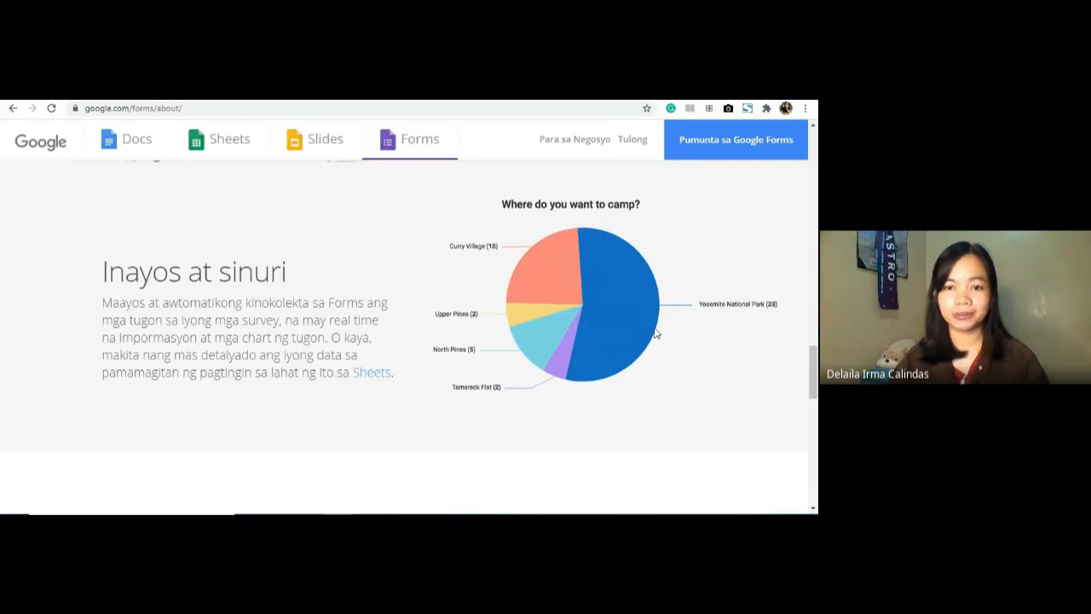
{"action": "scroll", "coordinate": [655, 333], "scroll_direction": "down", "scroll_amount": 3}
{"action": "scroll", "coordinate": [654, 332], "scroll_direction": "down", "scroll_amount": 5}
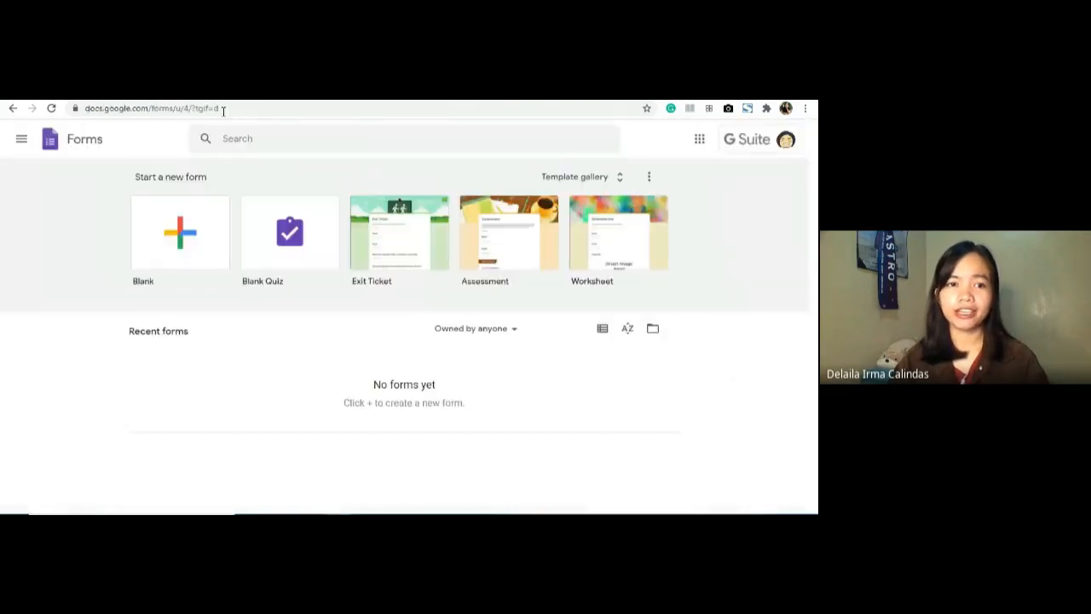
- Check the Forms web address and locate Forms among the Google apps
{"action": "left_click", "coordinate": [149, 111]}
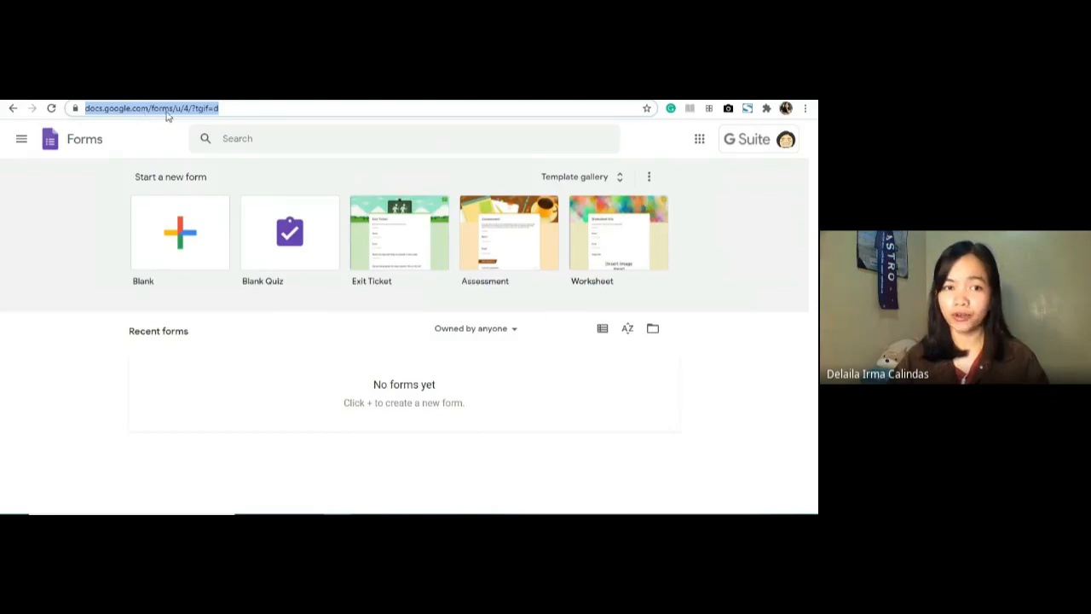
{"action": "left_click", "coordinate": [706, 145]}
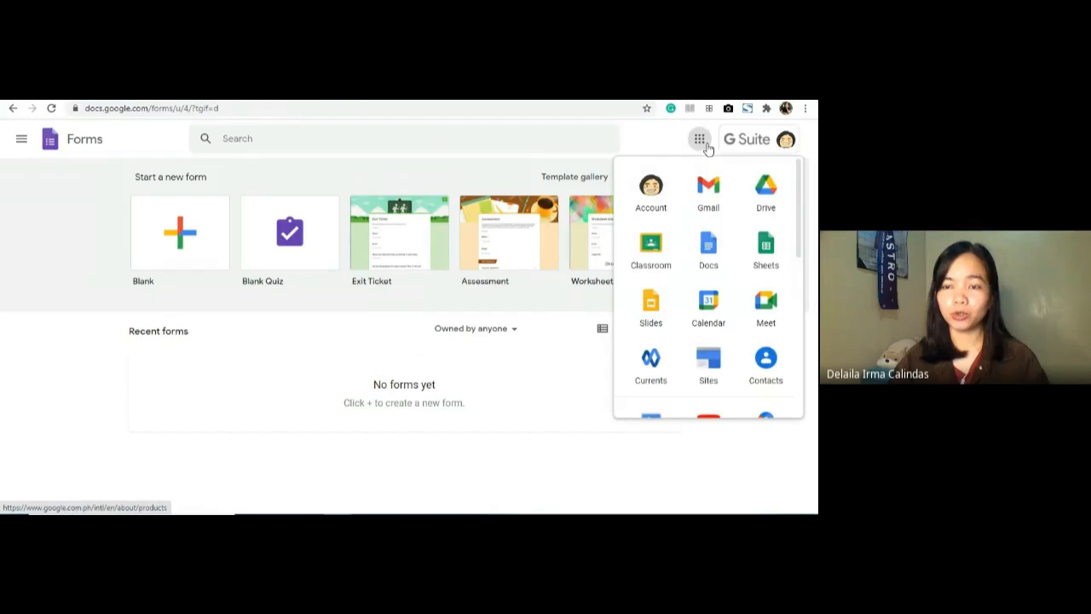
{"action": "scroll", "coordinate": [729, 243], "scroll_direction": "down", "scroll_amount": 4}
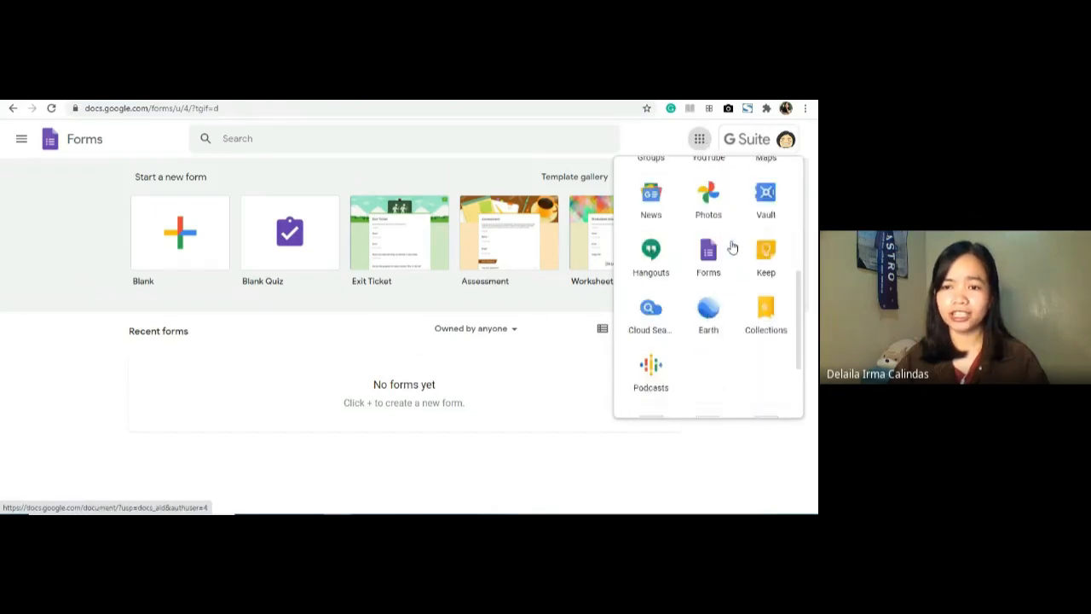
{"action": "scroll", "coordinate": [720, 251], "scroll_direction": "down", "scroll_amount": 1}
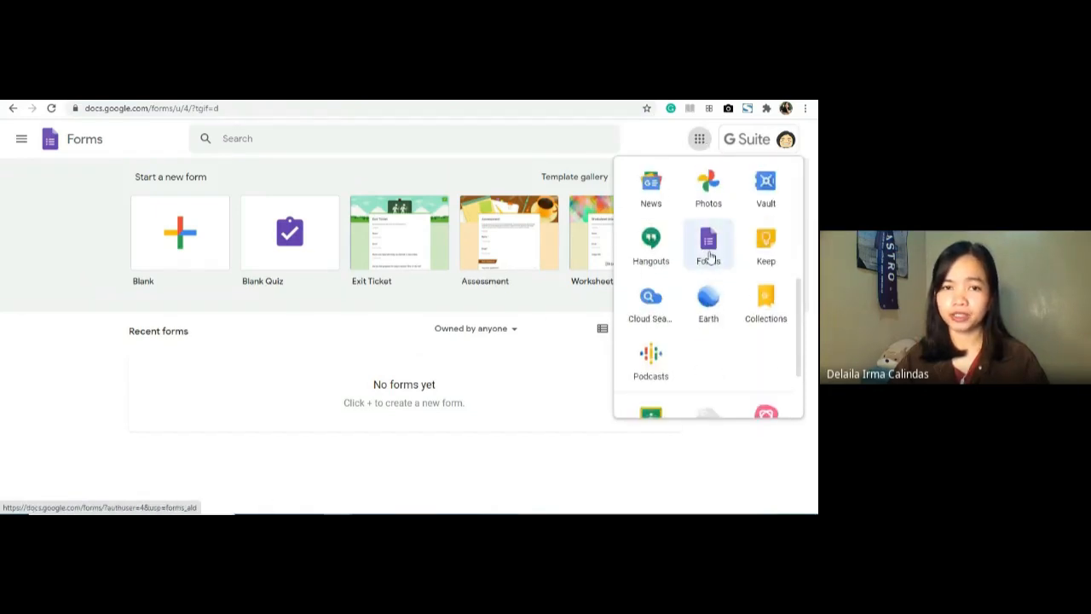
{"action": "left_click", "coordinate": [42, 270]}
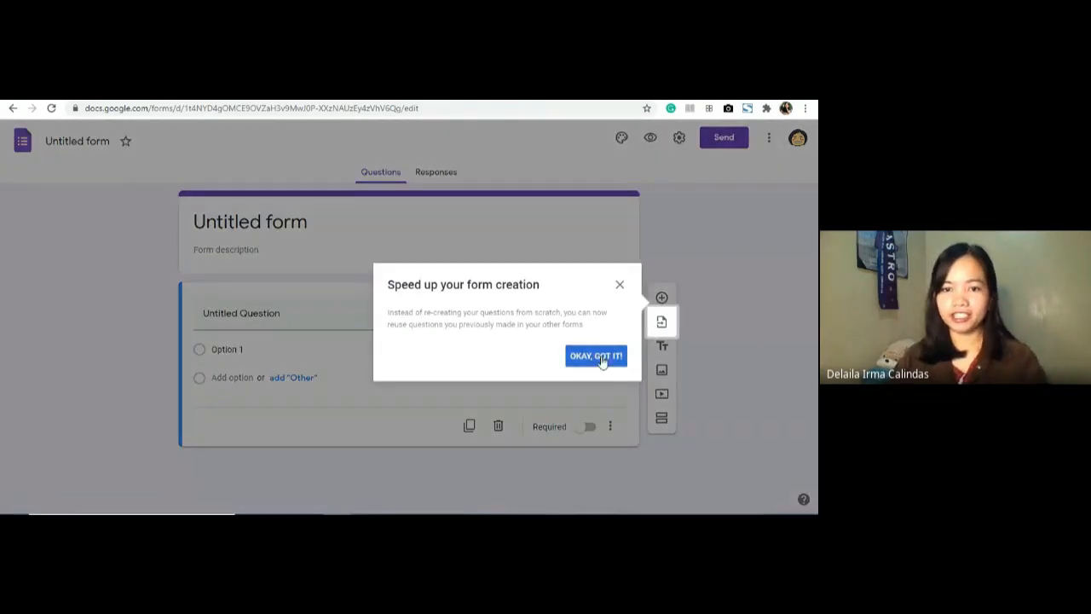
- Dismiss the tip about reusing questions and check the form's editable file name without renaming it
{"action": "left_click", "coordinate": [602, 361]}
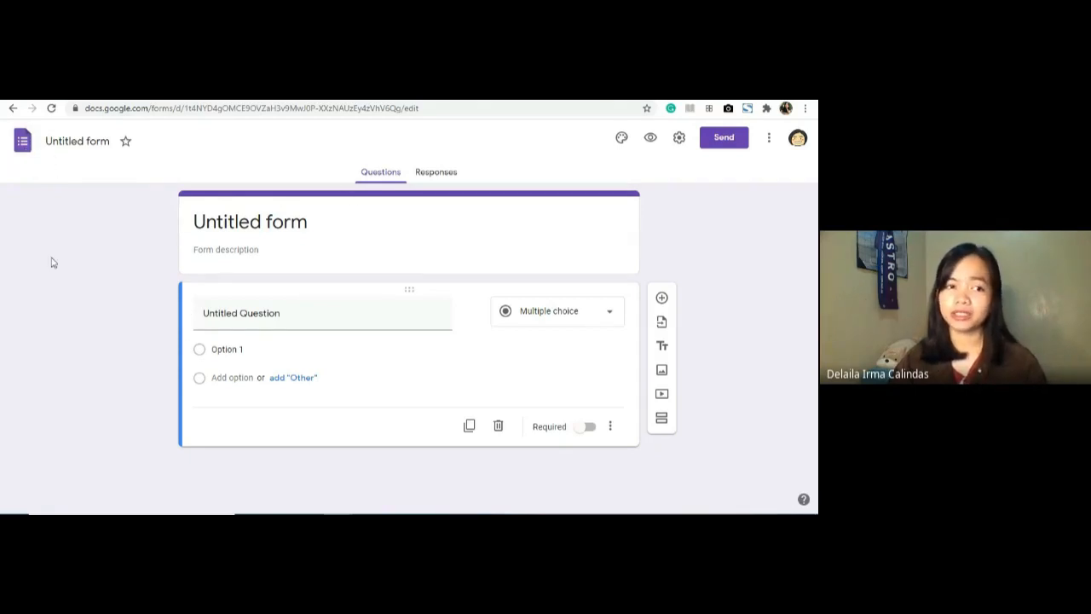
{"action": "left_click", "coordinate": [66, 143]}
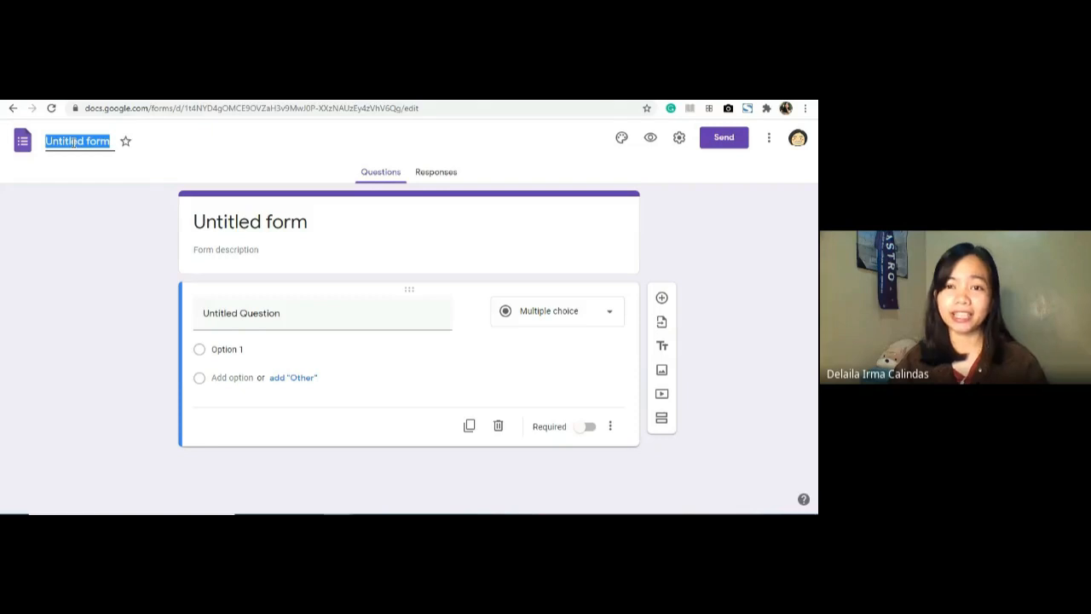
{"action": "left_click", "coordinate": [154, 200]}
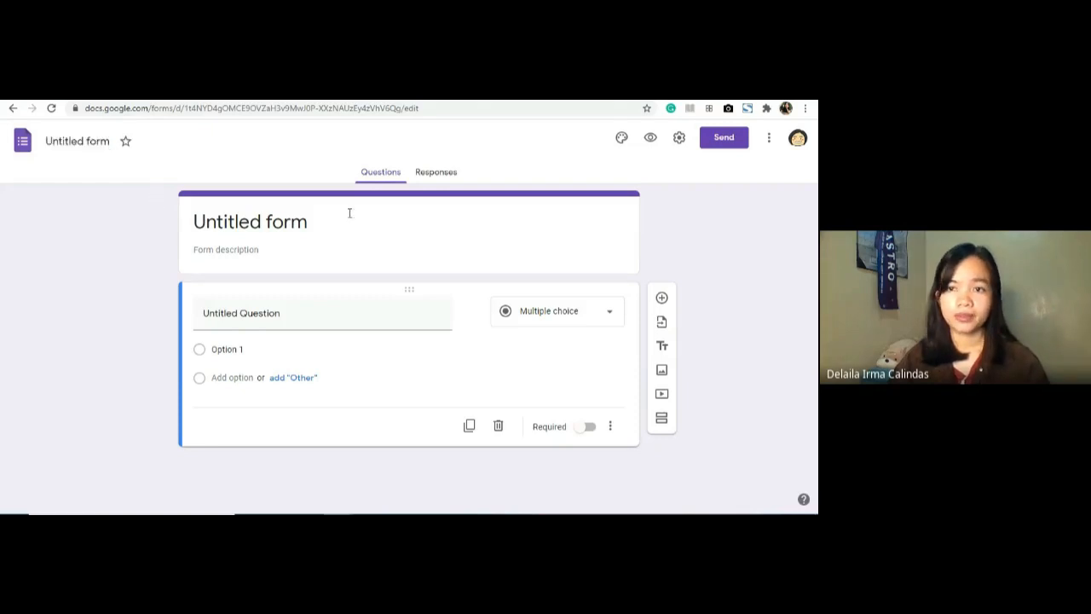
- Try several theme colours on the form, including indigo, grey, green and orange, and set the theme colour to red
{"action": "left_click", "coordinate": [620, 139]}
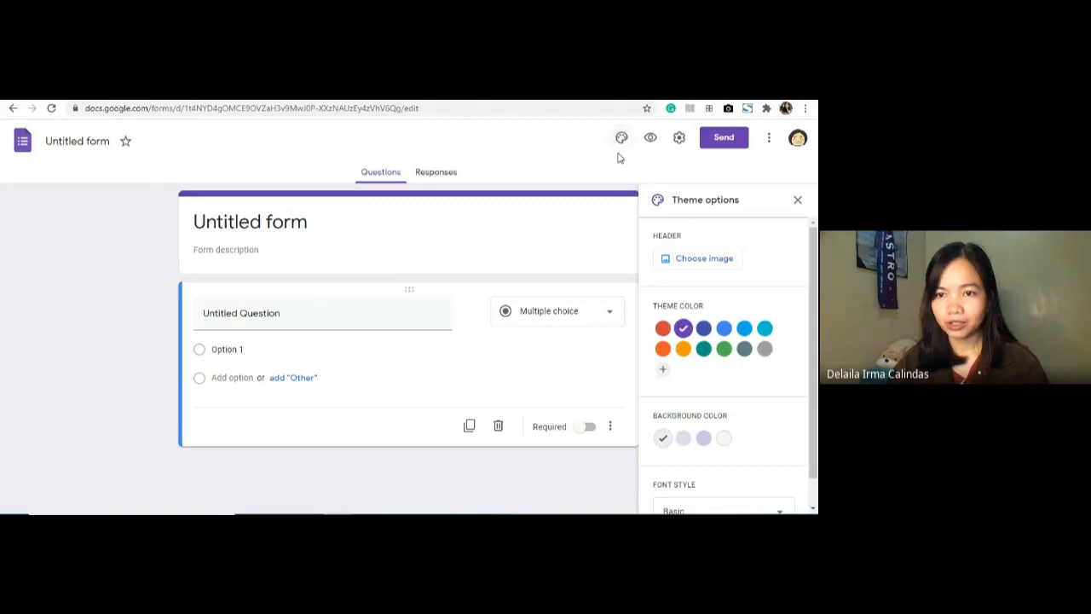
{"action": "scroll", "coordinate": [743, 372], "scroll_direction": "down", "scroll_amount": 1}
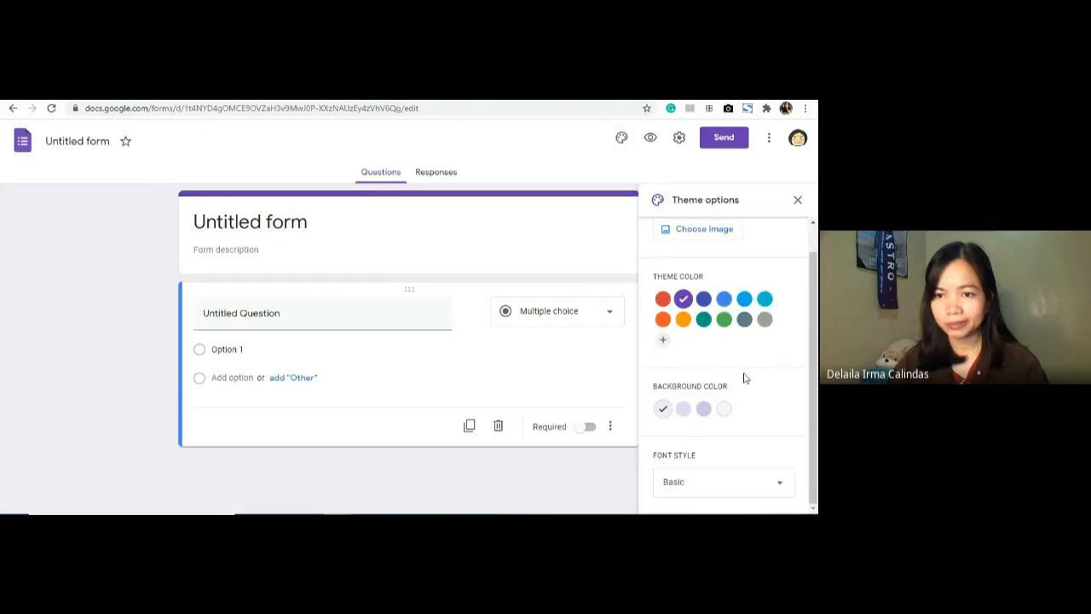
{"action": "scroll", "coordinate": [725, 358], "scroll_direction": "up", "scroll_amount": 1}
{"action": "left_click", "coordinate": [665, 329]}
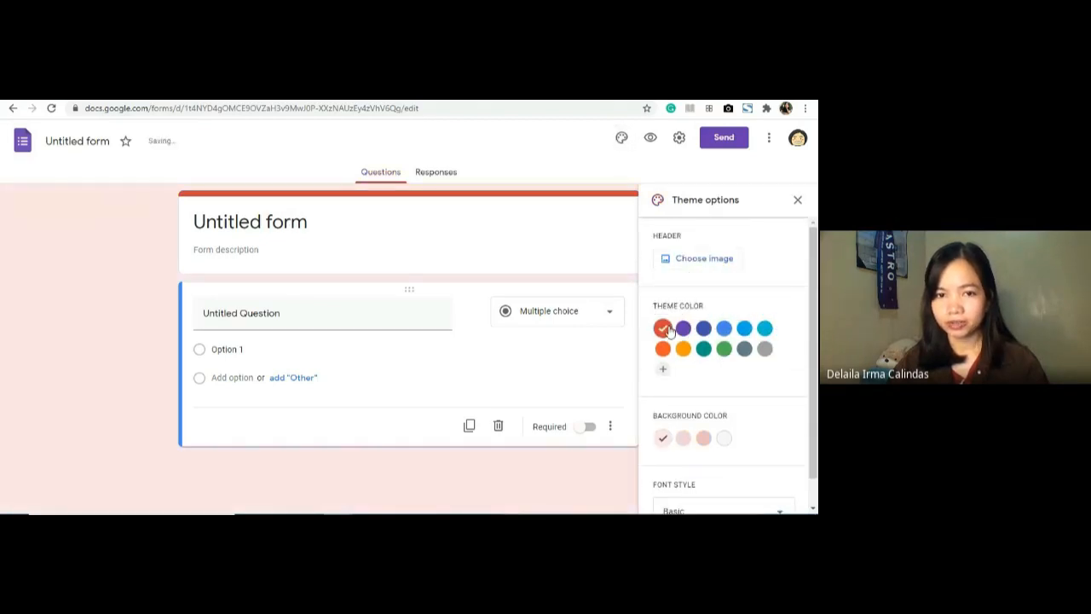
{"action": "left_click", "coordinate": [703, 328]}
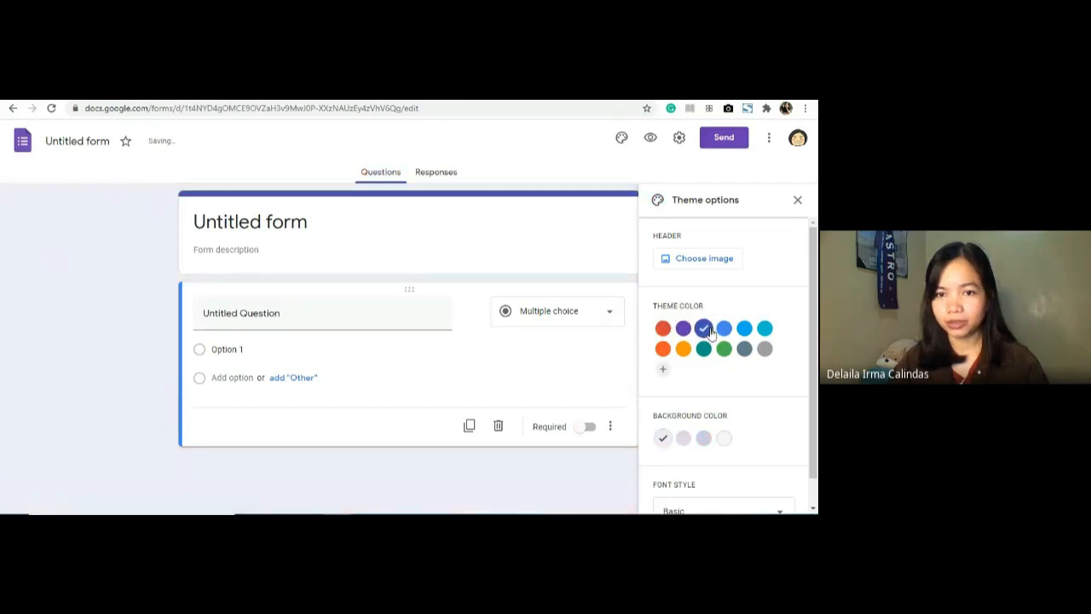
{"action": "left_click", "coordinate": [765, 328]}
{"action": "left_click", "coordinate": [765, 349]}
{"action": "left_click", "coordinate": [744, 349]}
{"action": "left_click", "coordinate": [724, 348]}
{"action": "left_click", "coordinate": [663, 347]}
{"action": "left_click", "coordinate": [664, 331]}
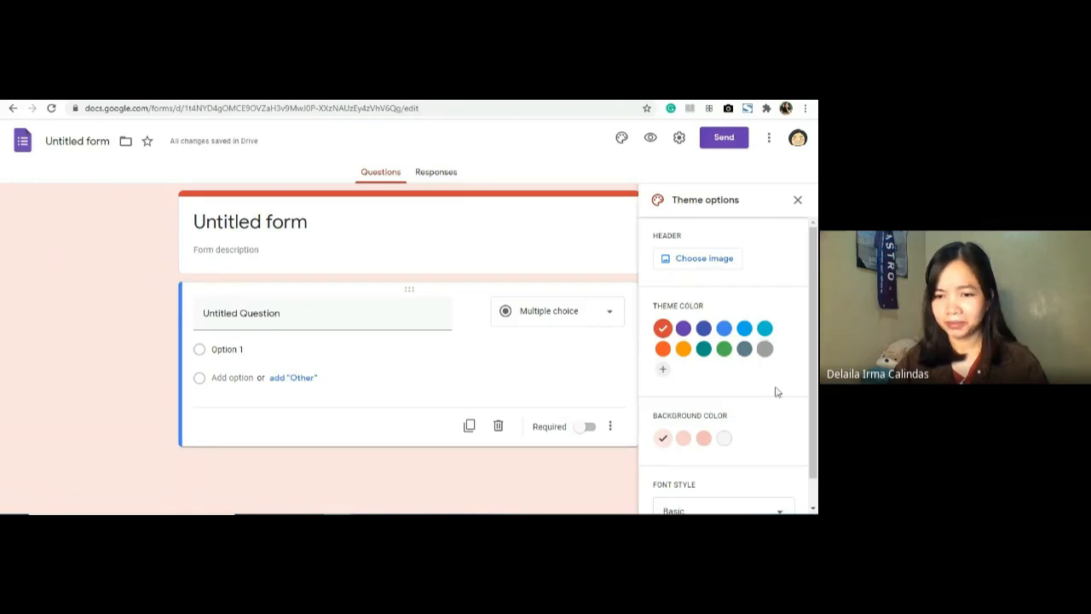
- Try the two darker background shades on the form and restore the lightest one
{"action": "scroll", "coordinate": [775, 393], "scroll_direction": "down", "scroll_amount": 1}
{"action": "left_click", "coordinate": [684, 408]}
{"action": "left_click", "coordinate": [701, 410]}
{"action": "left_click", "coordinate": [663, 410]}
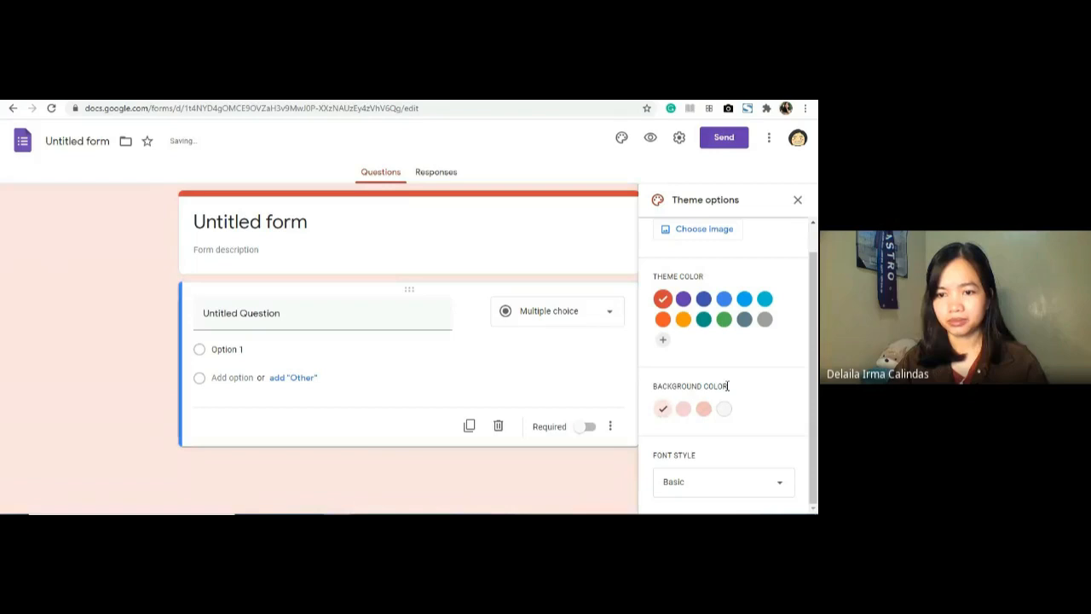
- Try the Decorative font style on the form, restore Basic, and close the theme options
{"action": "left_click", "coordinate": [725, 484]}
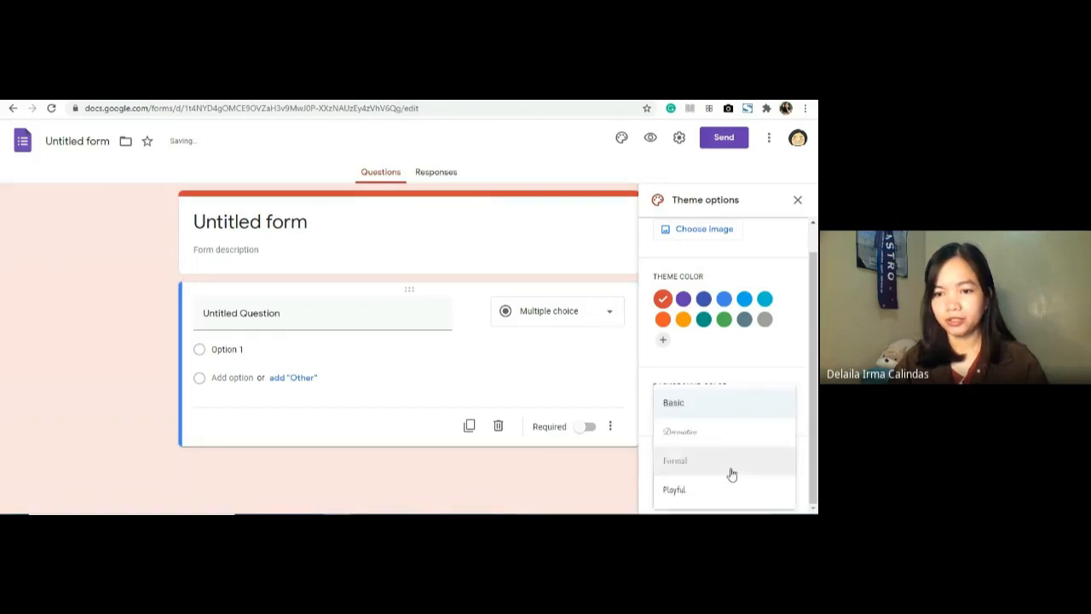
{"action": "left_click", "coordinate": [695, 435]}
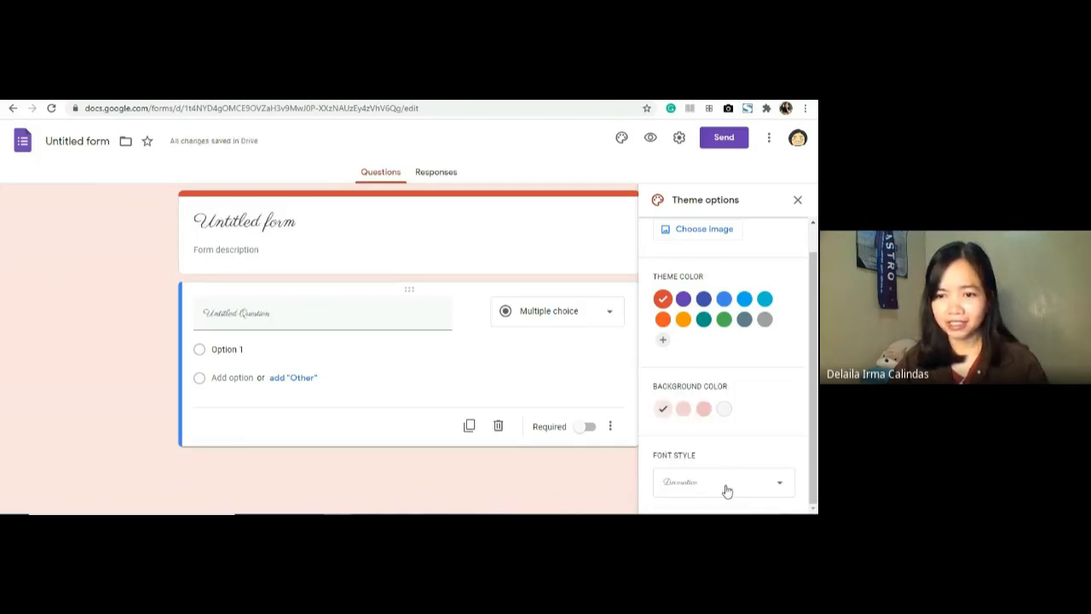
{"action": "left_click", "coordinate": [723, 485]}
{"action": "left_click", "coordinate": [688, 410]}
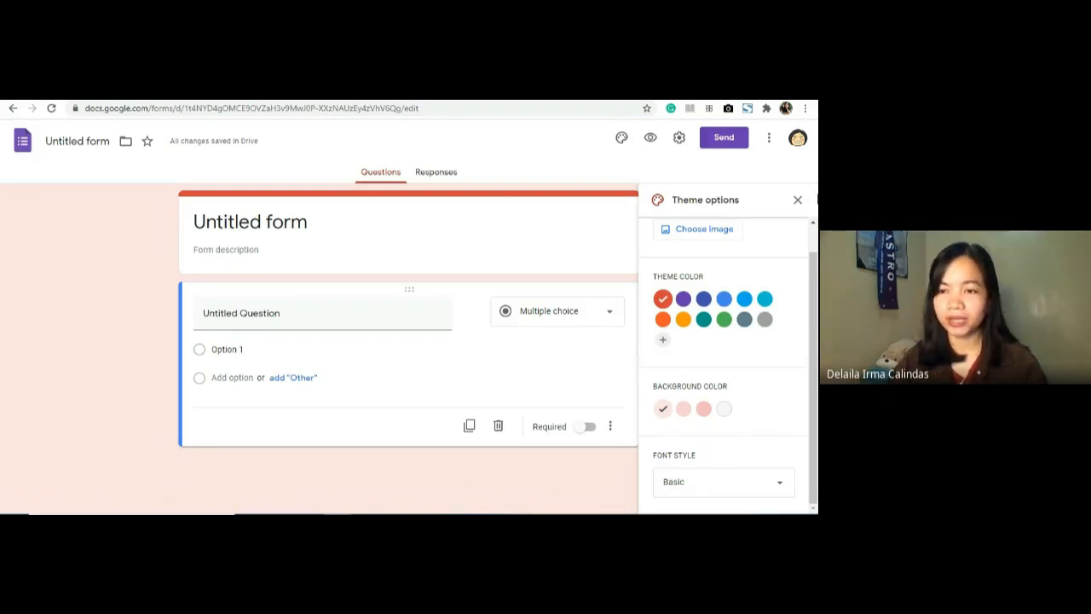
{"action": "left_click", "coordinate": [799, 199]}
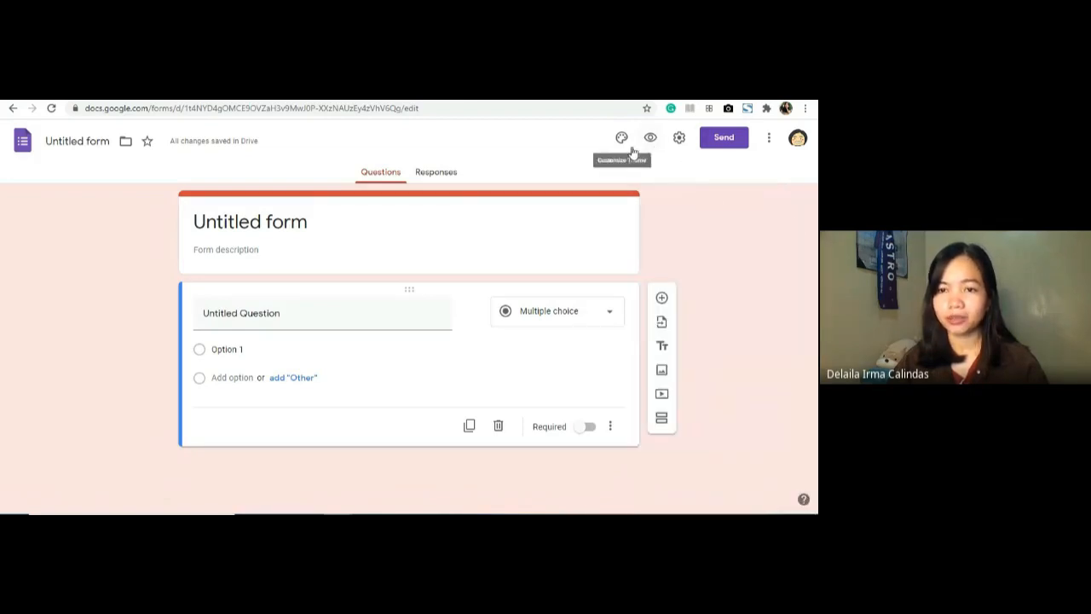
- Review the form's General settings for email collection, sign-in and respondent permissions, leaving without saving
{"action": "left_click", "coordinate": [679, 138]}
{"action": "scroll", "coordinate": [476, 341], "scroll_direction": "down", "scroll_amount": 1}
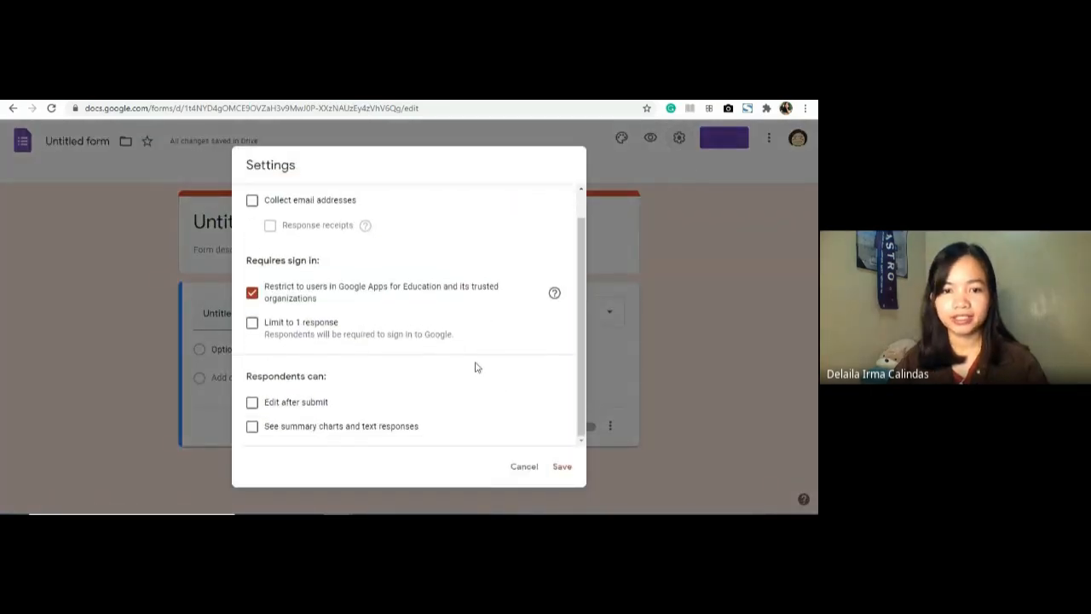
{"action": "scroll", "coordinate": [476, 370], "scroll_direction": "up", "scroll_amount": 1}
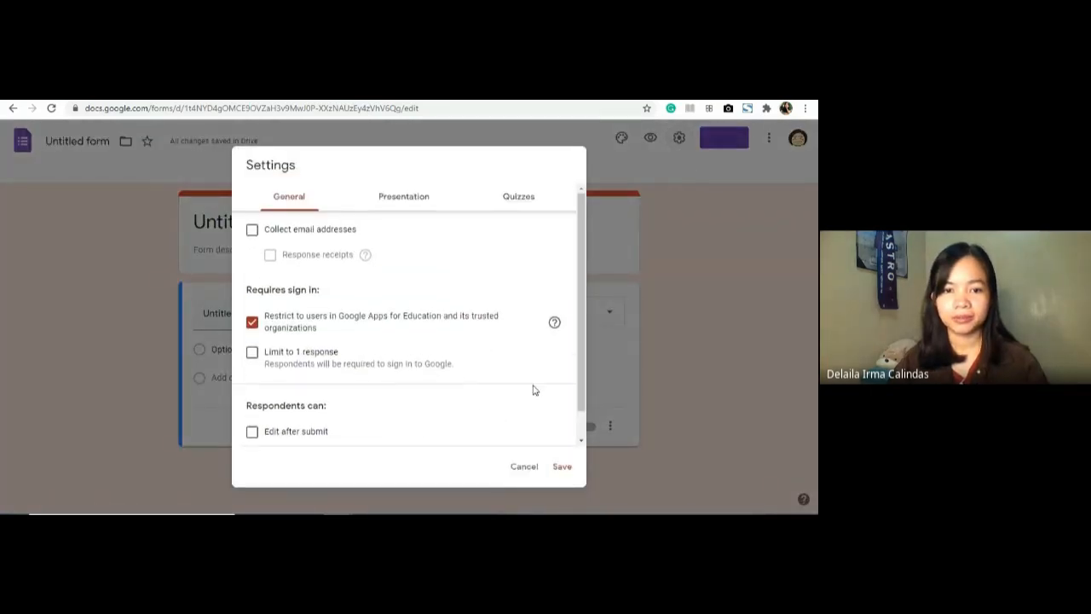
{"action": "left_click", "coordinate": [525, 467]}
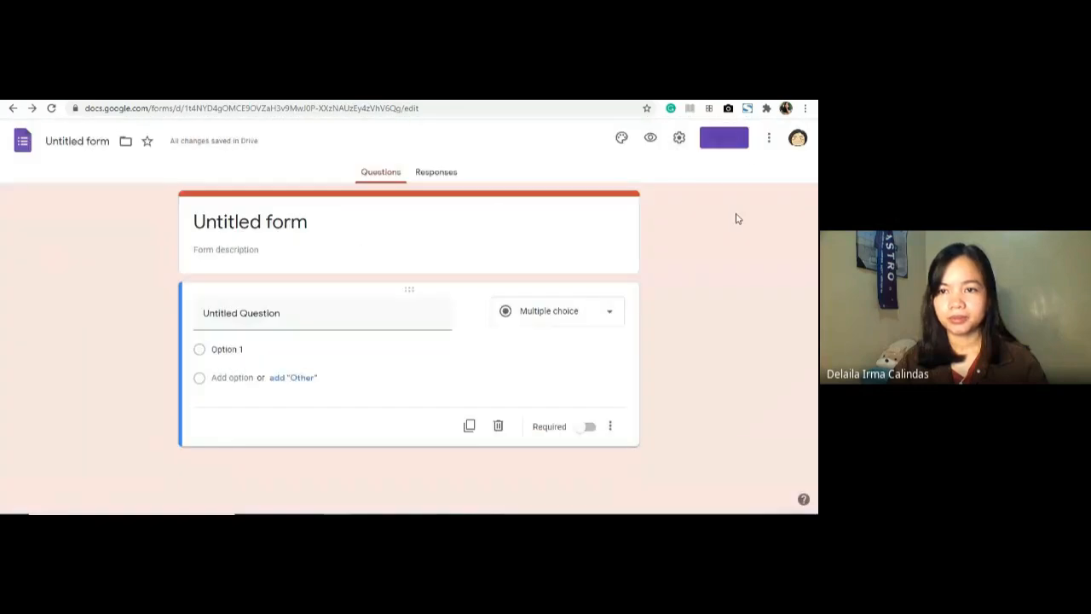
- View the form's email sending options without sending it, and show the additional form actions
{"action": "left_click", "coordinate": [721, 143]}
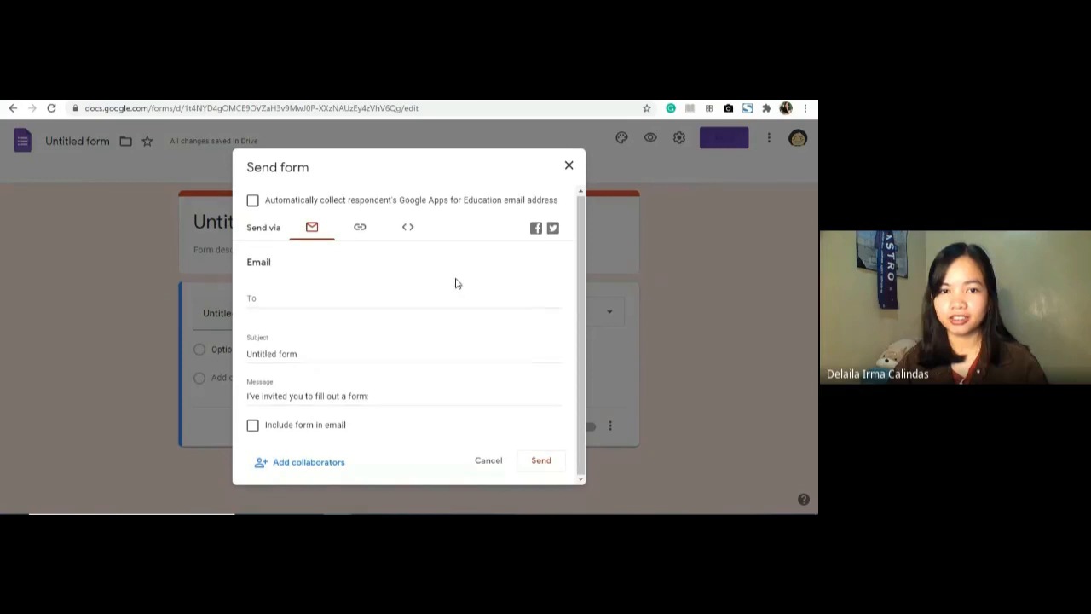
{"action": "left_click", "coordinate": [570, 167]}
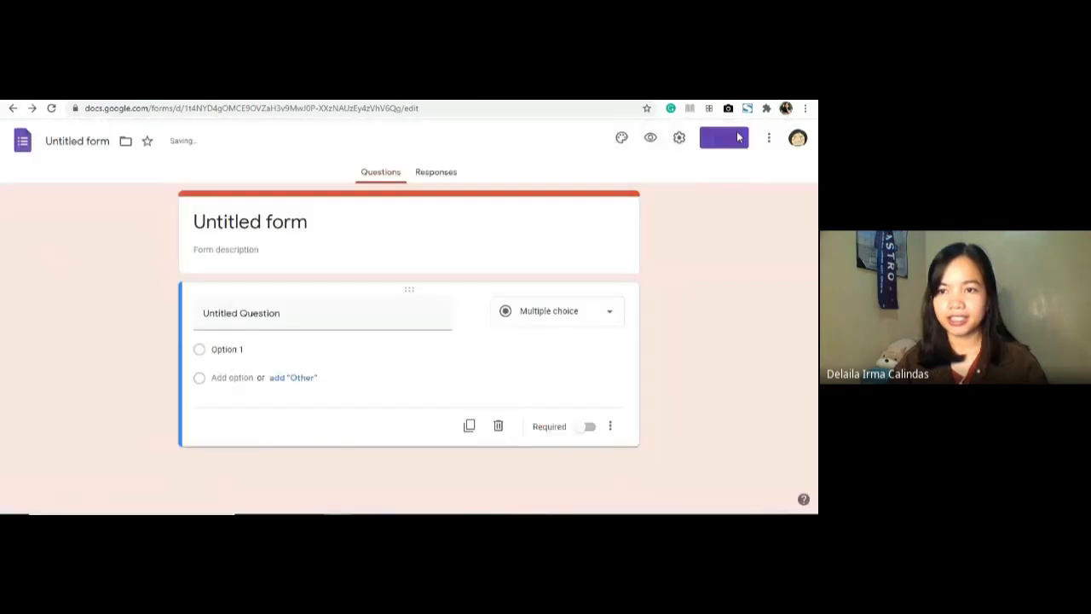
{"action": "left_click", "coordinate": [769, 137]}
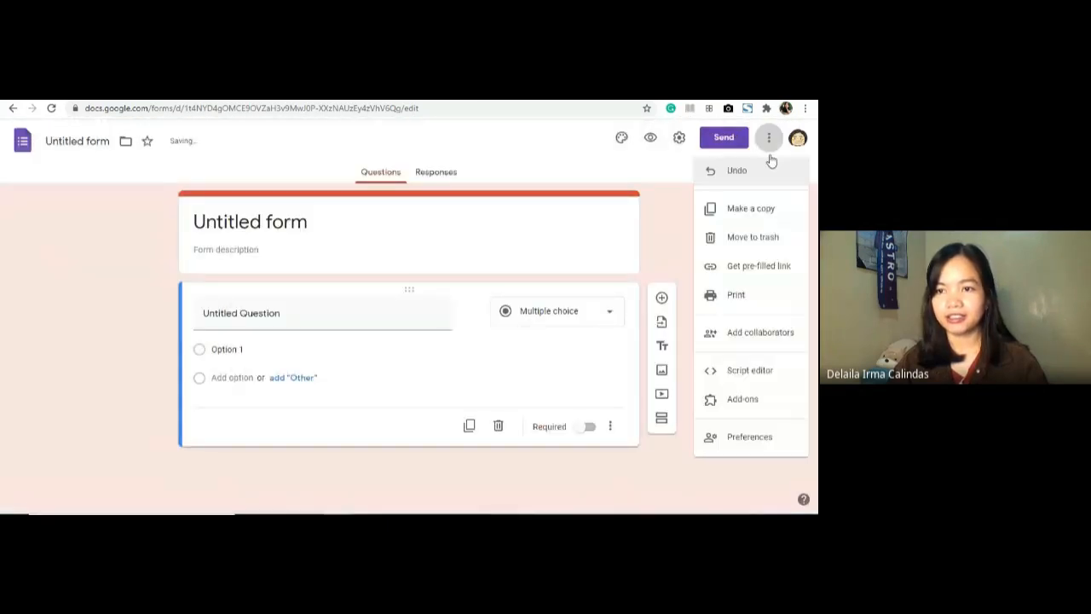
- Rename the untitled form as "Survey" so its heading carries the same title
{"action": "left_click", "coordinate": [669, 235]}
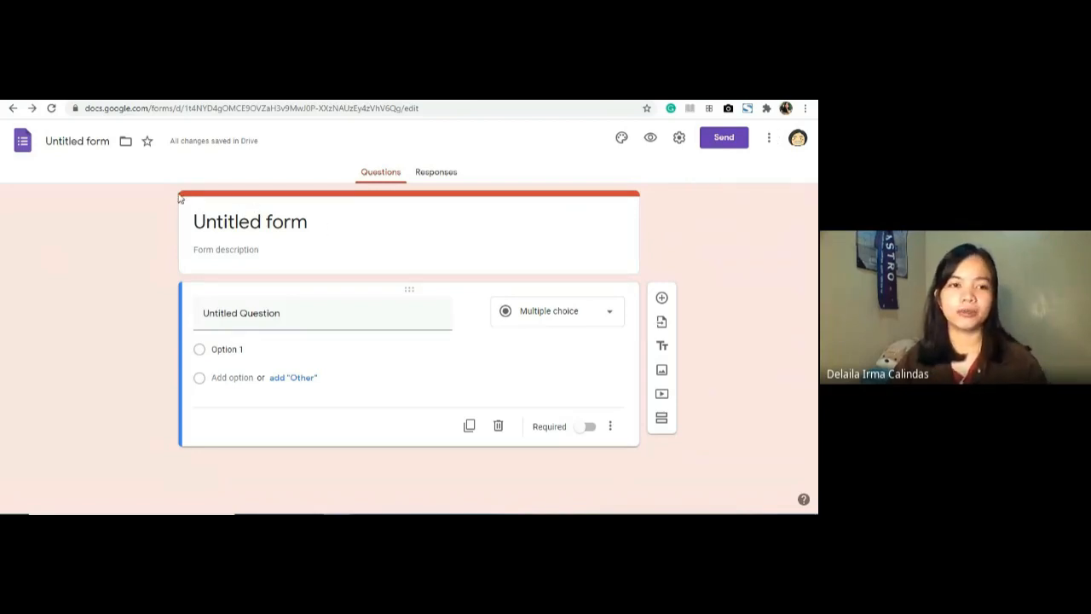
{"action": "left_click", "coordinate": [102, 143]}
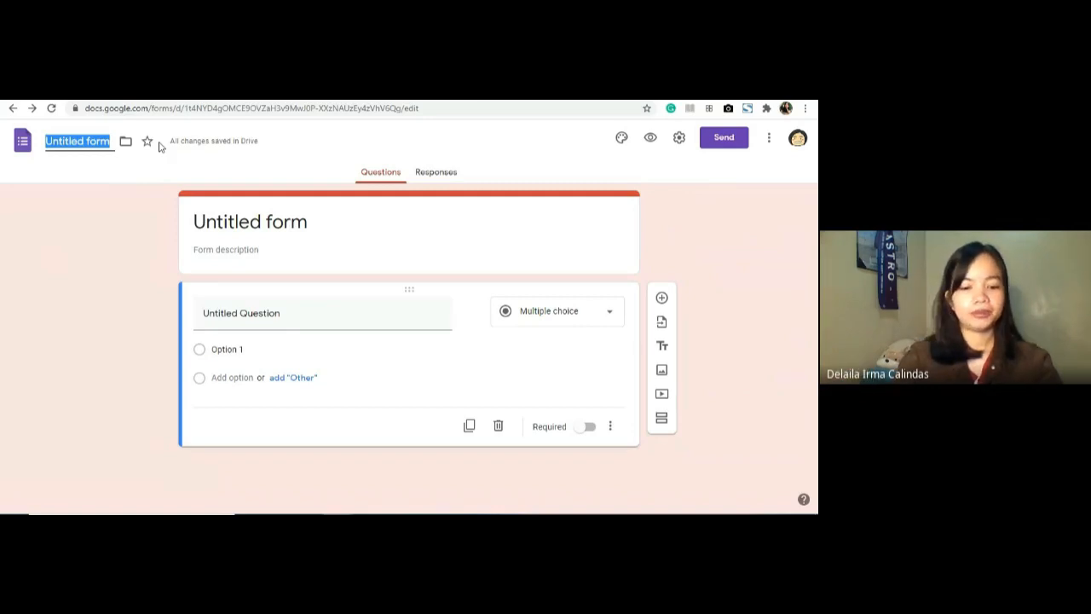
{"action": "type", "text": "Survey"}
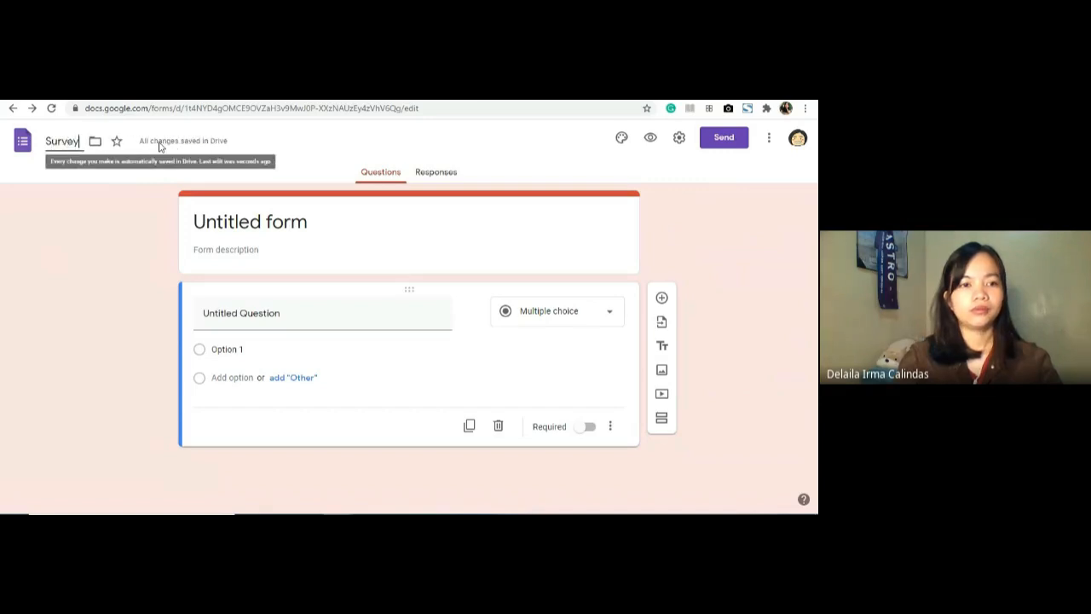
{"action": "left_click", "coordinate": [134, 228]}
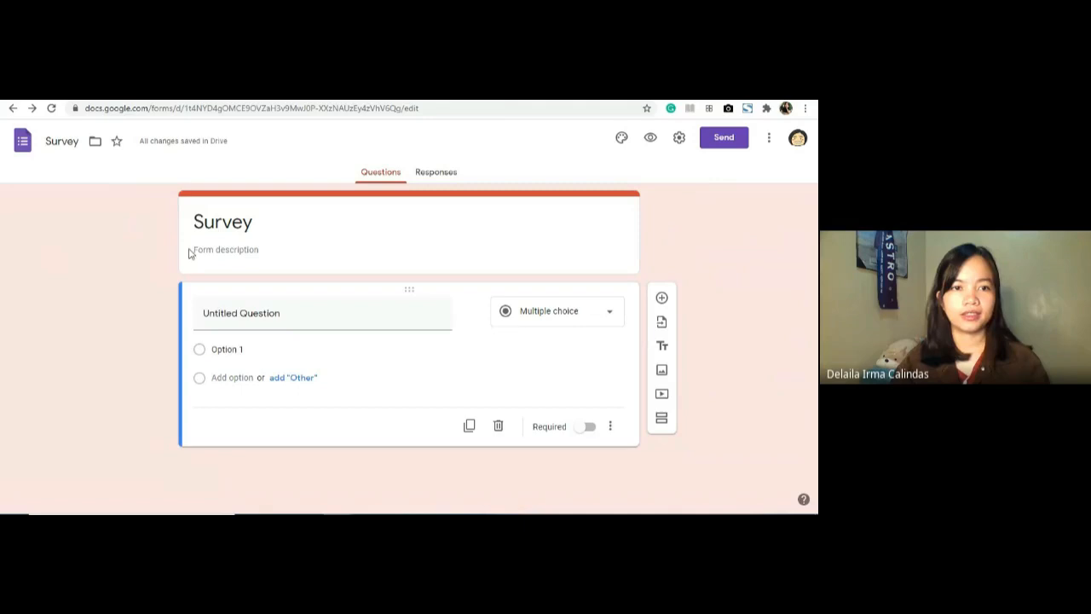
{"action": "left_click", "coordinate": [250, 247]}
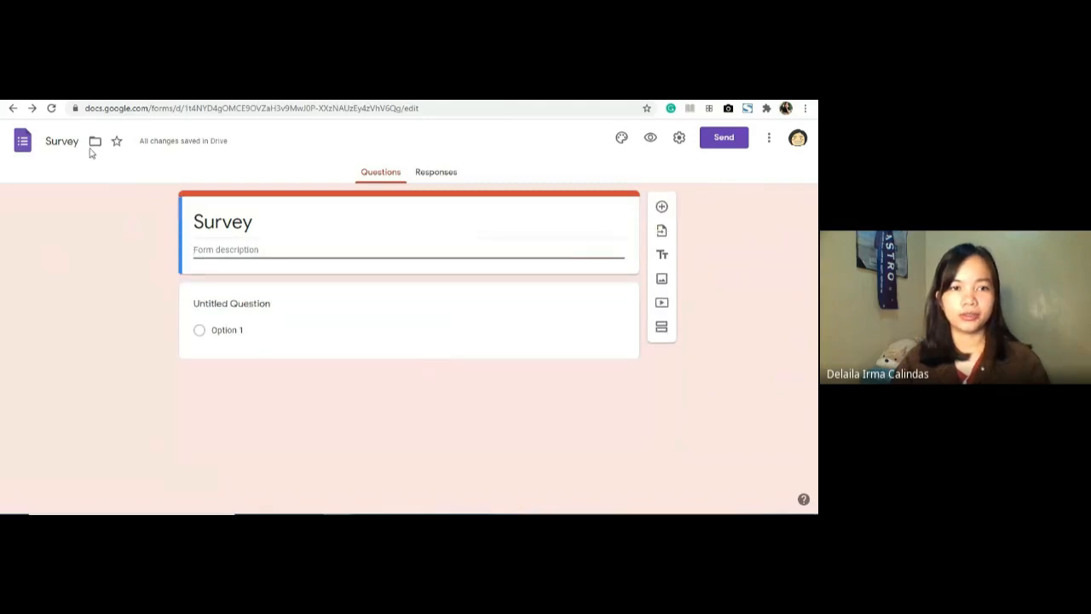
{"action": "double_click", "coordinate": [271, 225]}
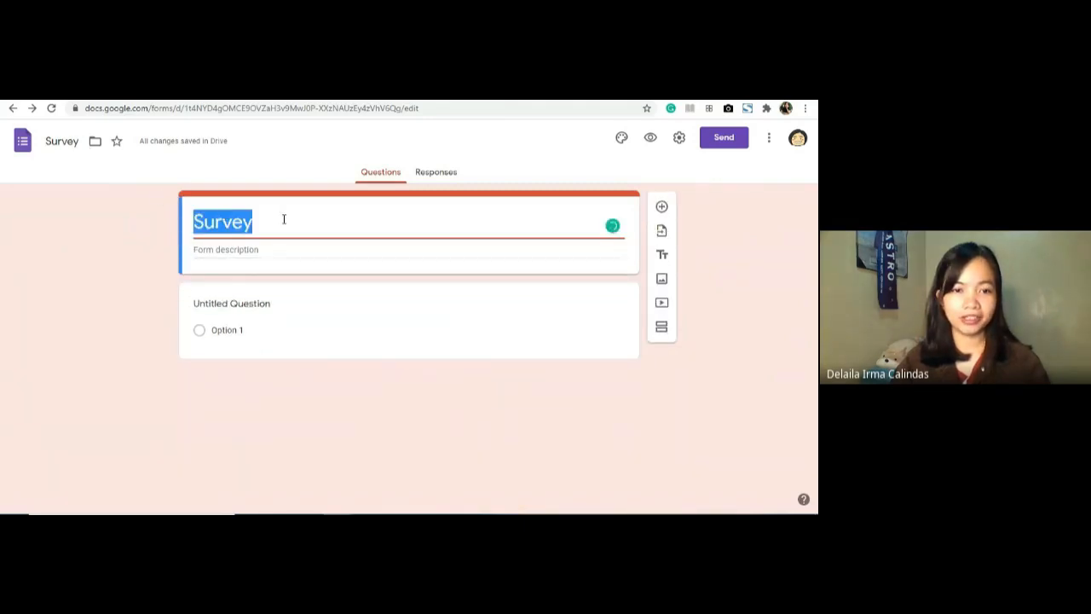
{"action": "left_click", "coordinate": [284, 220]}
- Enter the form description "This survey aims to collect user's opinions" beneath the Survey title
{"action": "left_click", "coordinate": [285, 253]}
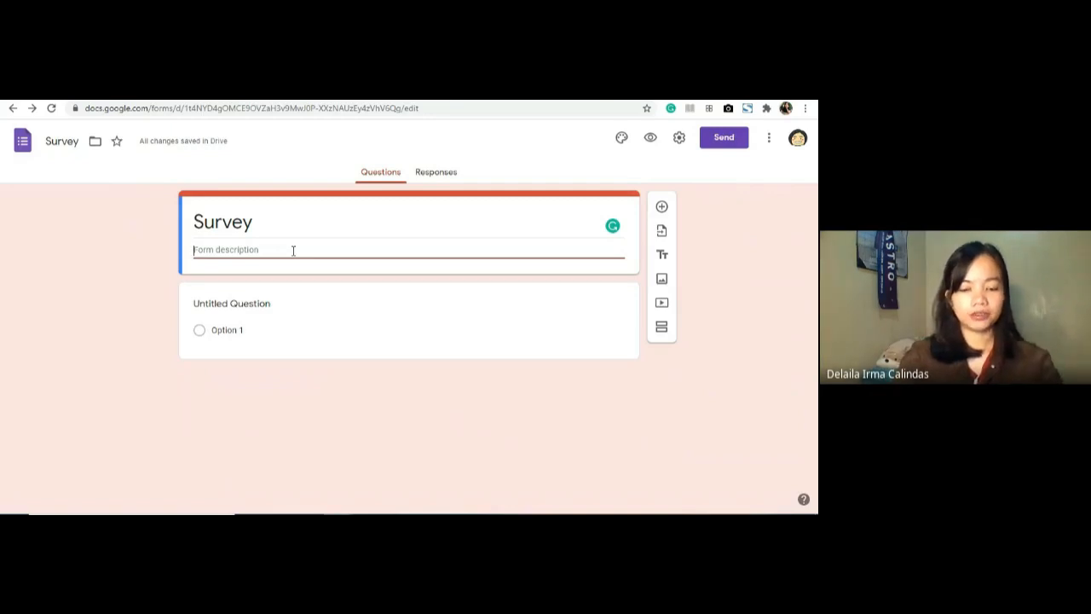
{"action": "type", "text": "This survey co"}
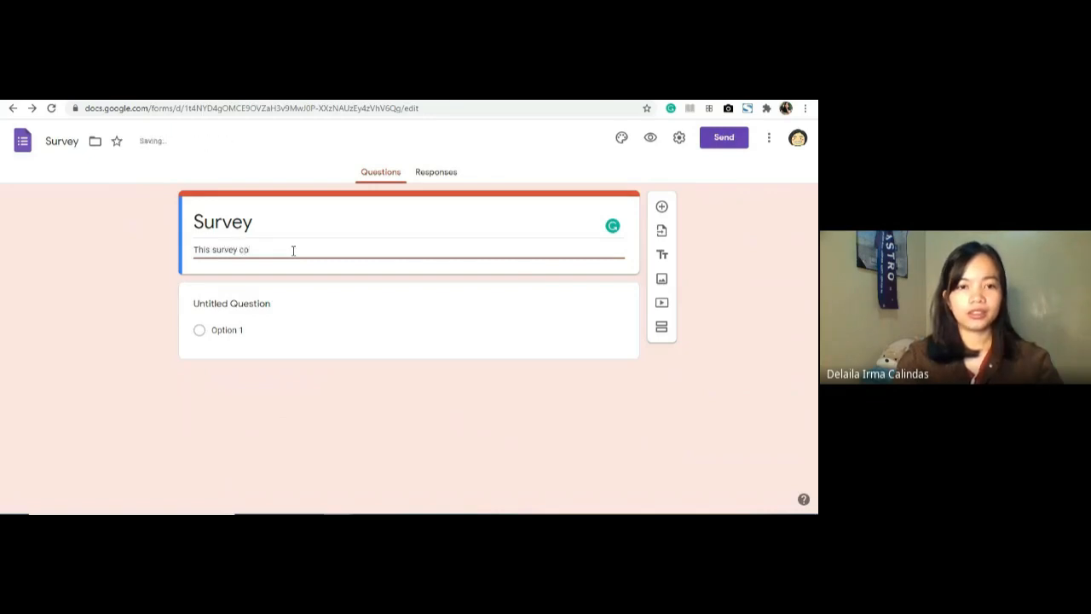
{"action": "key", "text": "BackSpace"}
{"action": "key", "text": "BackSpace"}
{"action": "key", "text": "BackSpace"}
{"action": "type", "text": "aims t"}
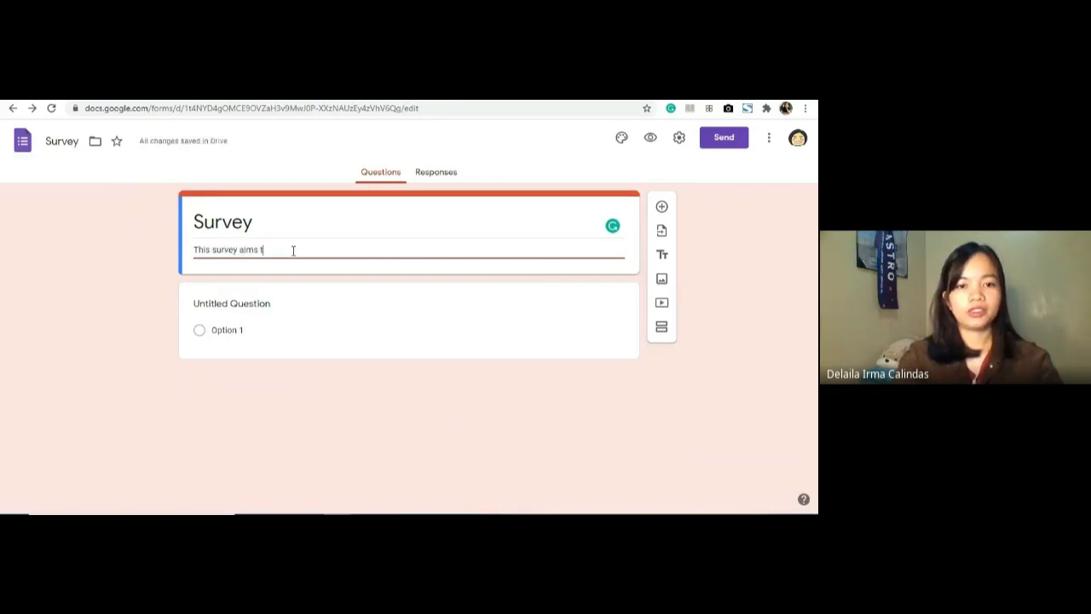
{"action": "type", "text": "o collect"}
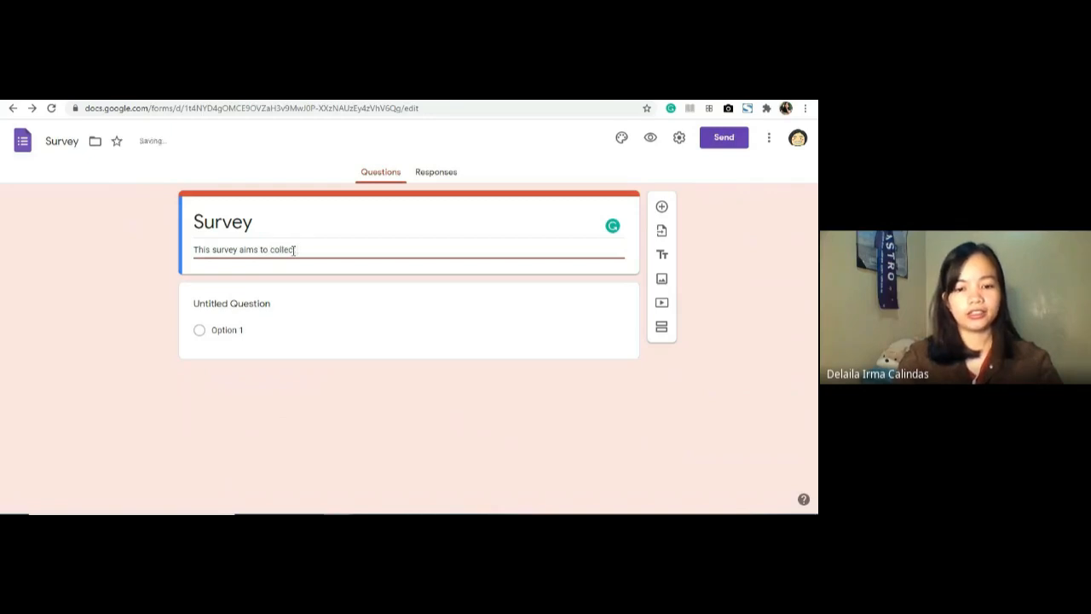
{"action": "type", "text": " user's ipinions"}
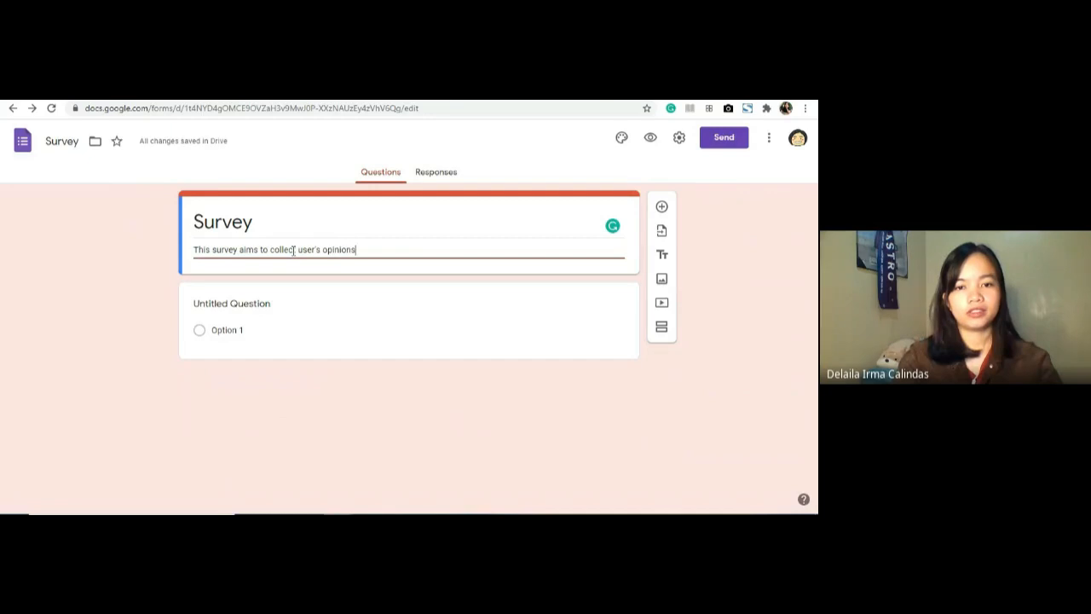
- Replace "collect user's opinions" in the form description with "determine your happiness level."
{"action": "double_click", "coordinate": [334, 250]}
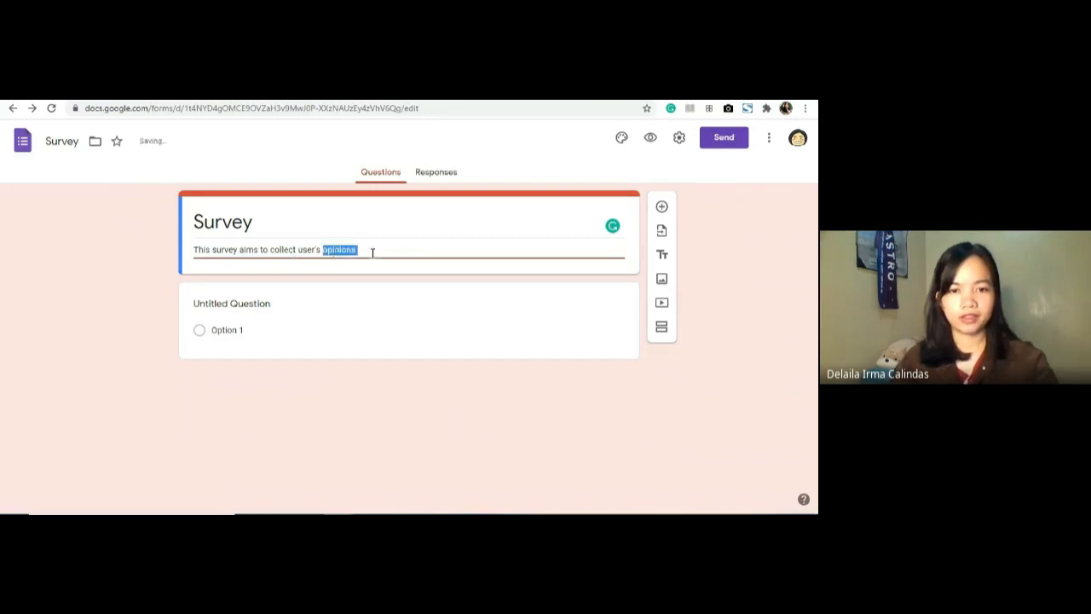
{"action": "left_click_drag", "start_coordinate": [378, 251], "coordinate": [270, 249]}
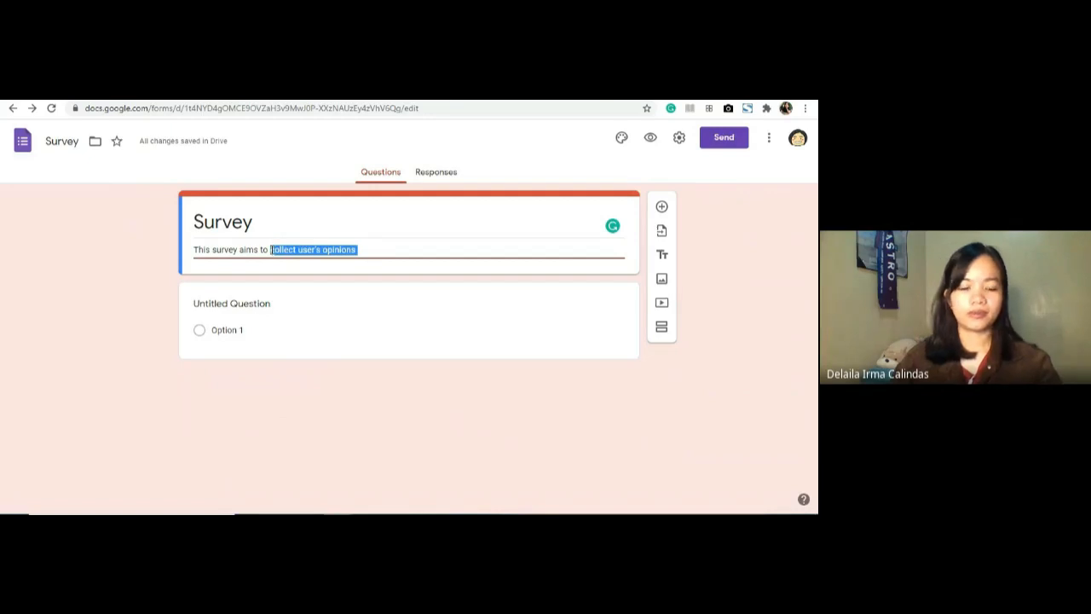
{"action": "type", "text": "determine your happiness level."}
{"action": "left_click", "coordinate": [728, 269]}
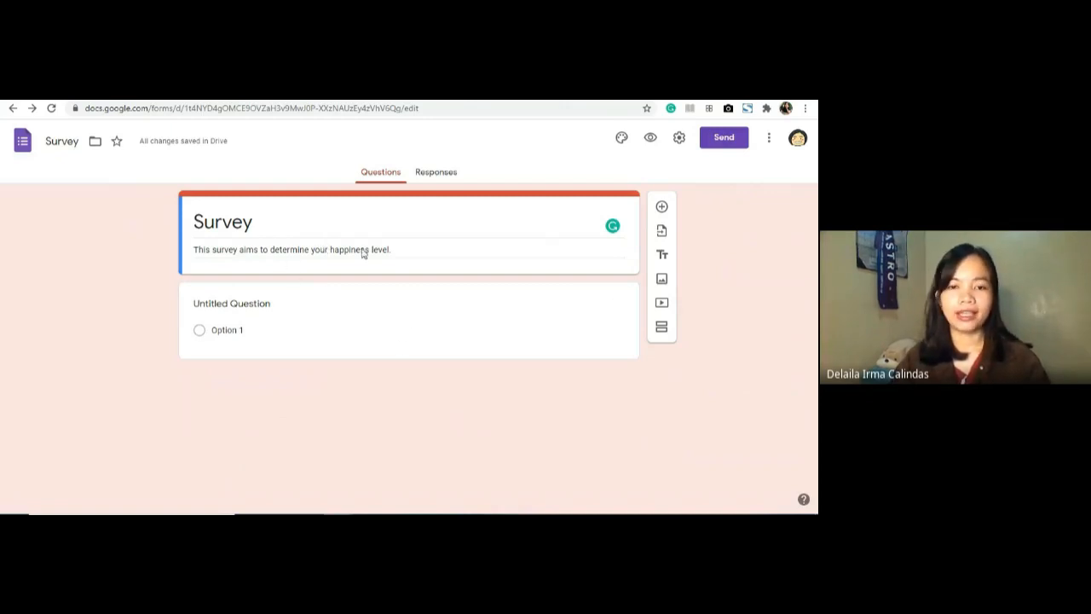
{"action": "triple_click", "coordinate": [425, 250]}
{"action": "left_click", "coordinate": [426, 251]}
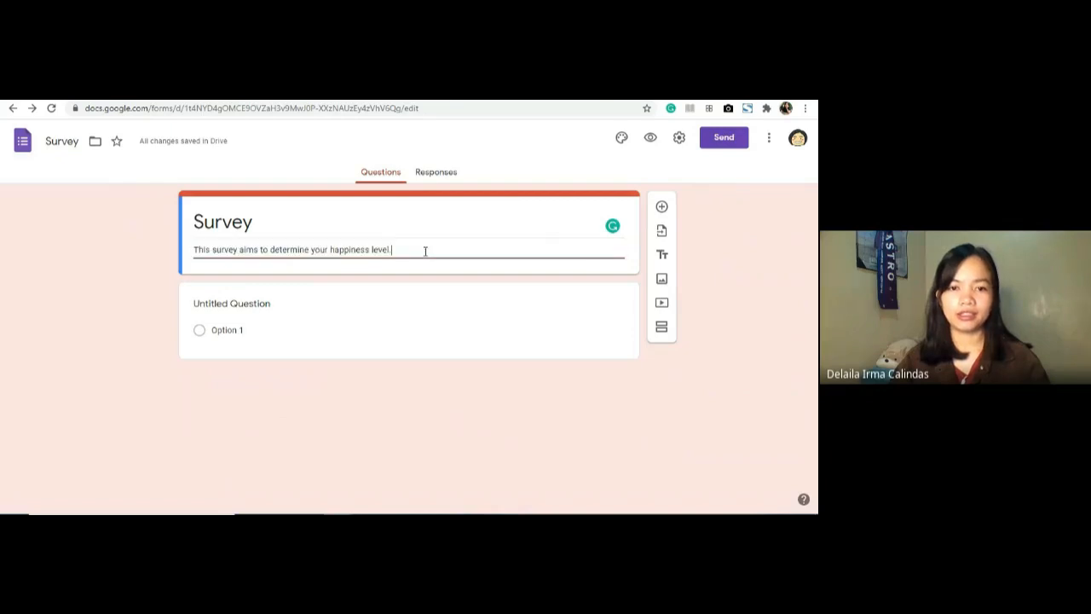
{"action": "left_click_drag", "start_coordinate": [425, 251], "coordinate": [193, 253]}
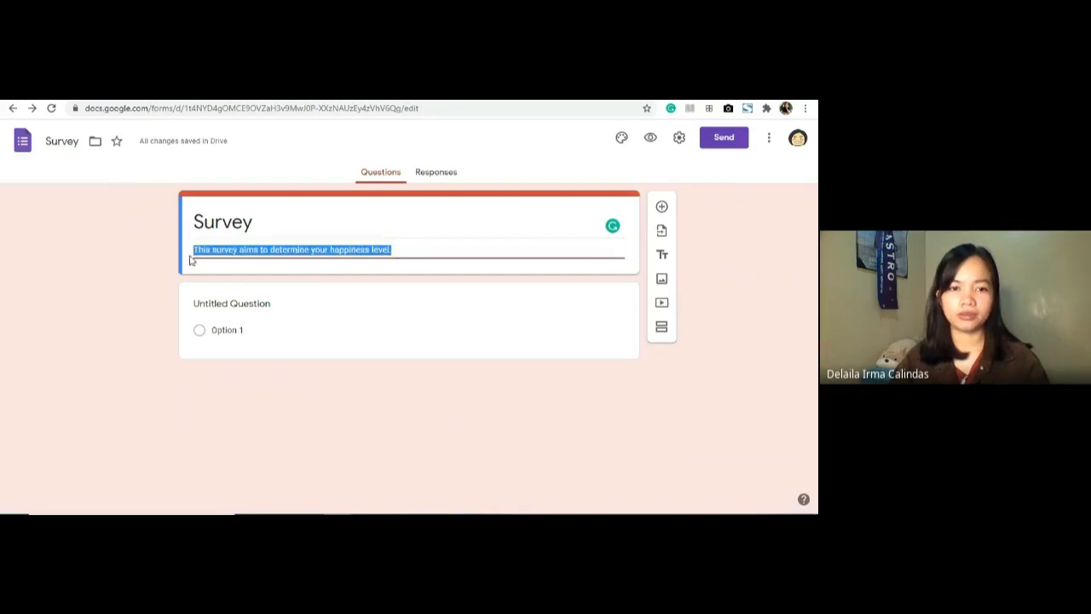
{"action": "left_click", "coordinate": [713, 241]}
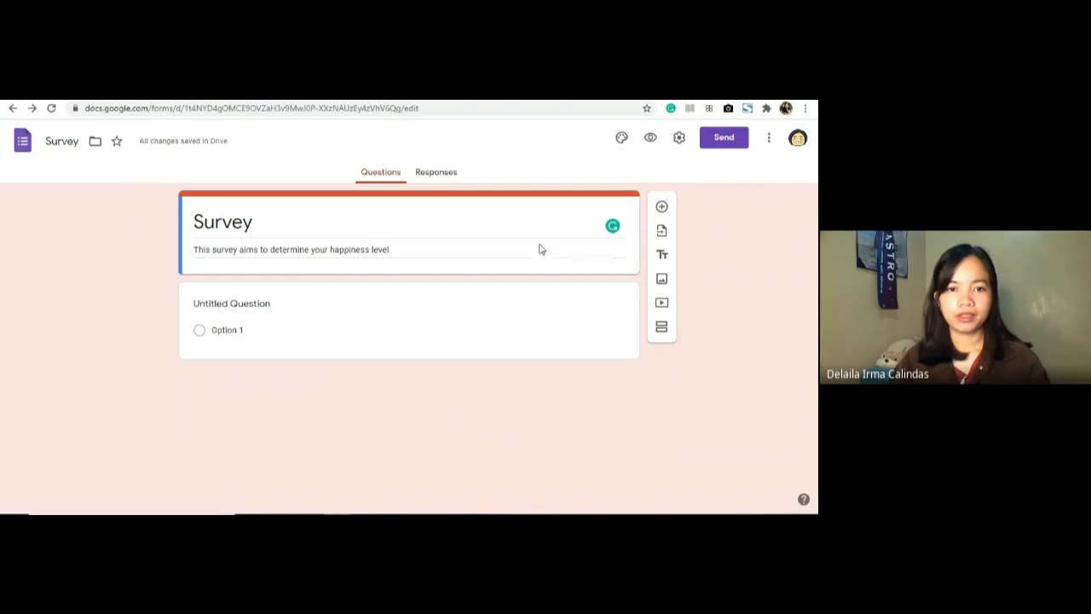
{"action": "left_click", "coordinate": [434, 249]}
{"action": "left_click", "coordinate": [434, 250]}
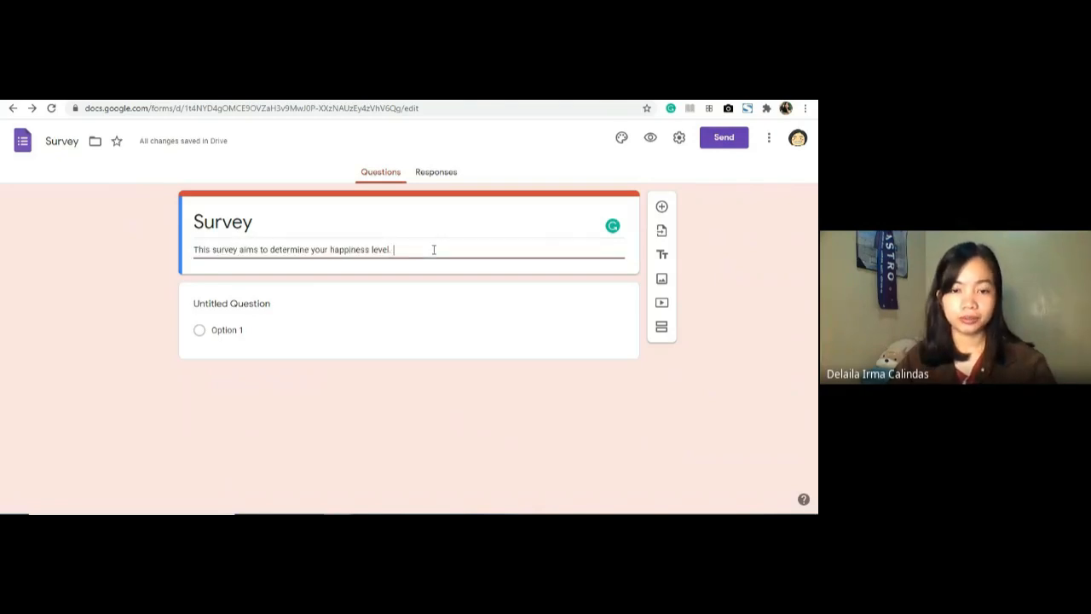
{"action": "type", "text": "He"}
{"action": "key", "text": "BackSpace"}
{"action": "key", "text": "BackSpace"}
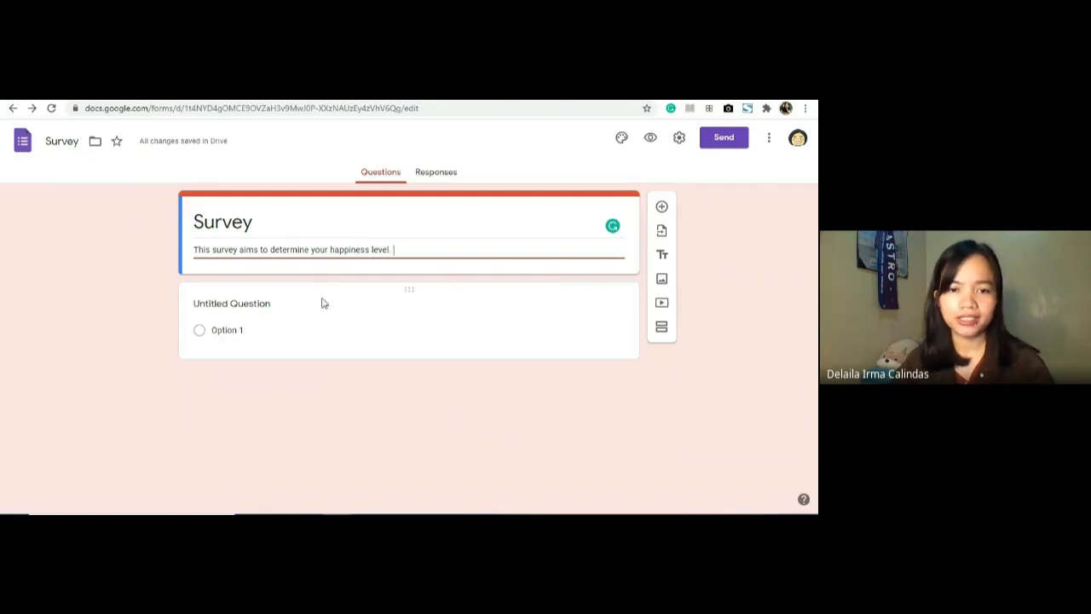
- Examine the untitled question's title field and the list of available question types without changing the type
{"action": "left_click", "coordinate": [531, 312]}
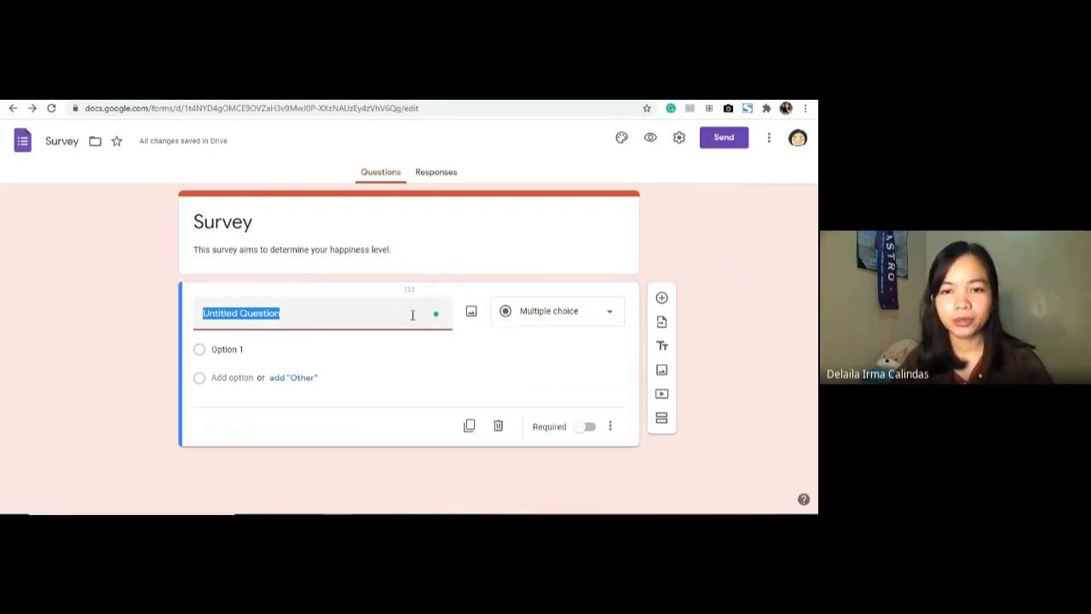
{"action": "left_click", "coordinate": [338, 311]}
{"action": "left_click", "coordinate": [725, 268]}
{"action": "left_click", "coordinate": [328, 315]}
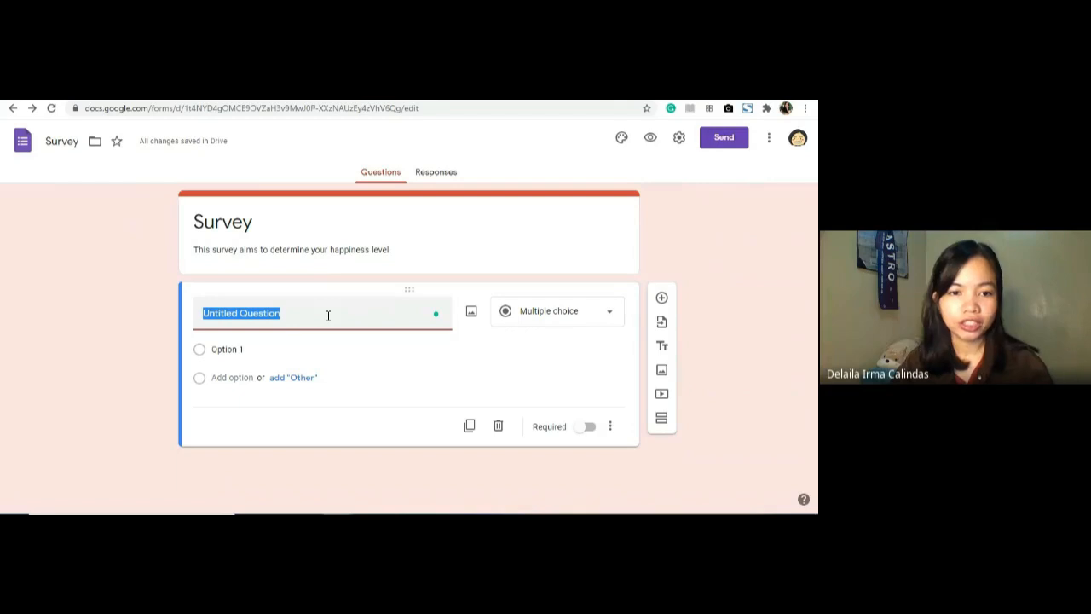
{"action": "left_click", "coordinate": [555, 317]}
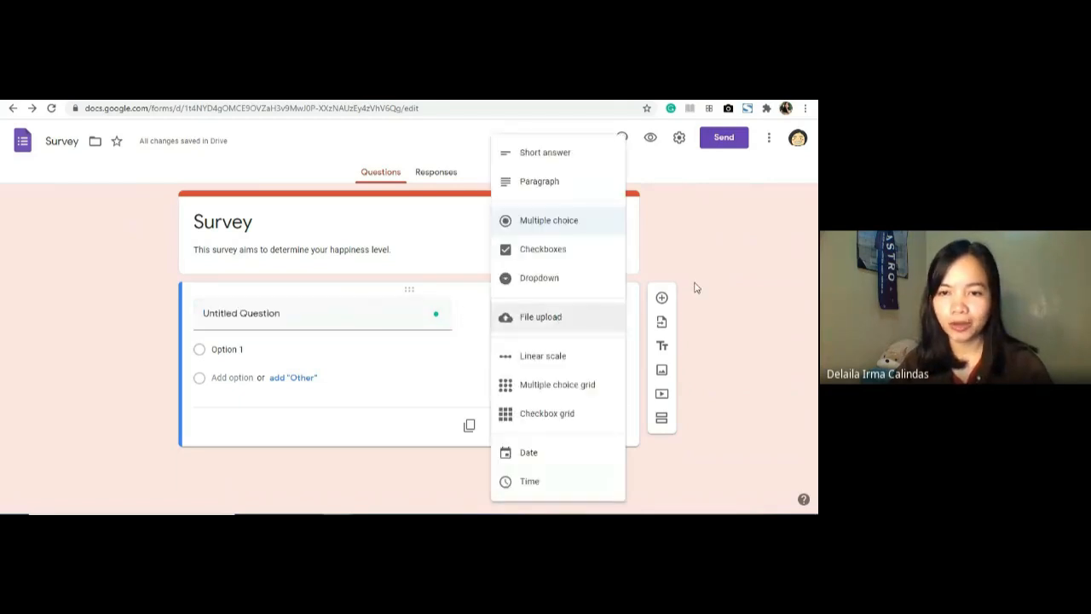
{"action": "left_click", "coordinate": [702, 280]}
{"action": "left_click", "coordinate": [546, 318]}
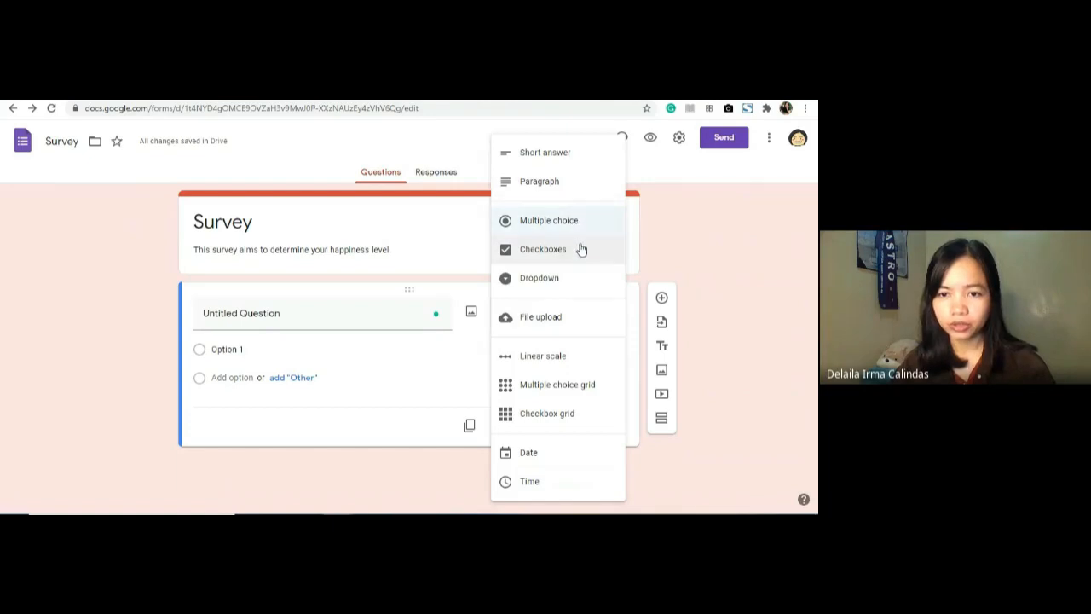
{"action": "left_click", "coordinate": [701, 263]}
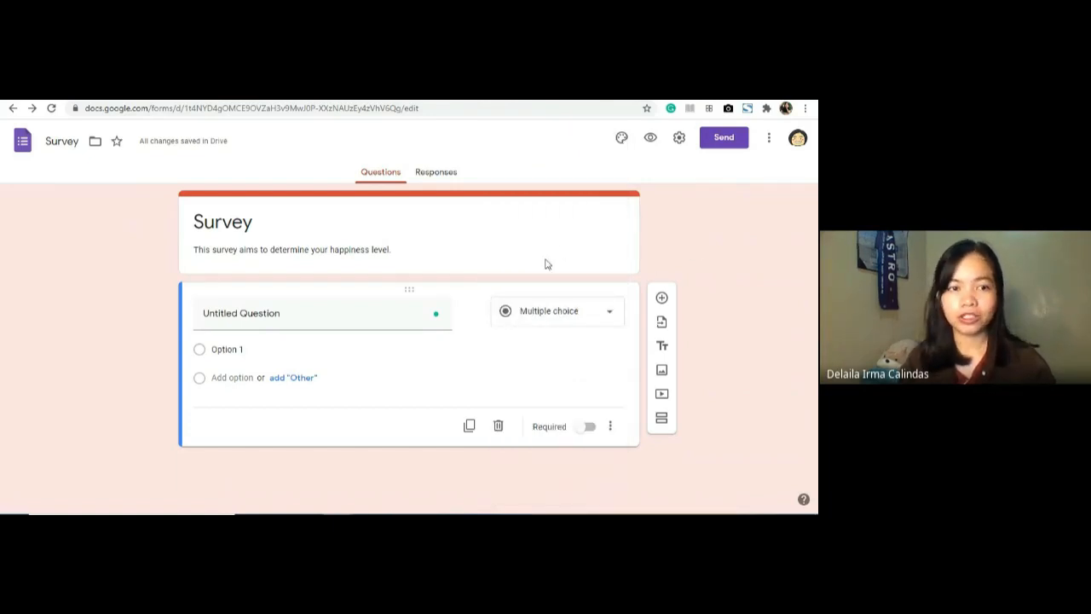
{"action": "left_click", "coordinate": [565, 315]}
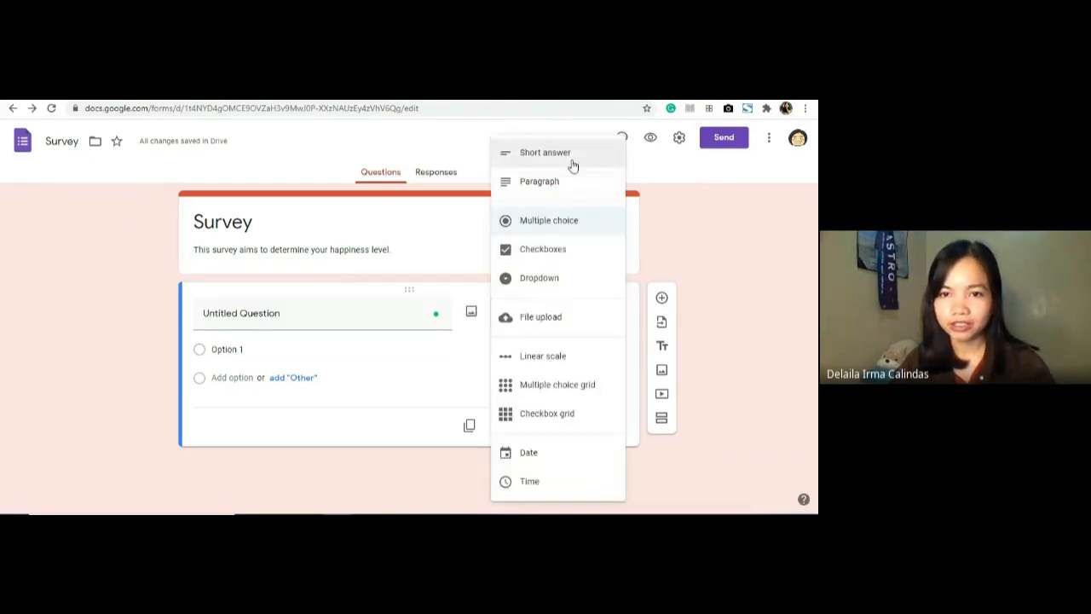
{"action": "left_click", "coordinate": [722, 291]}
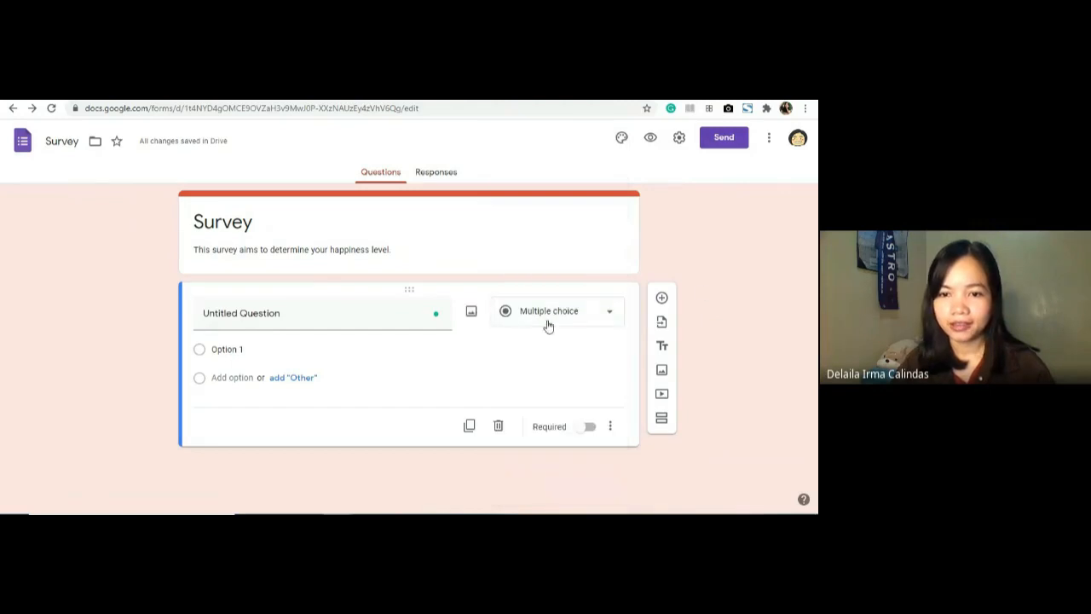
- Change the untitled question to the Short answer type and title it "First Name"
{"action": "left_click", "coordinate": [552, 320]}
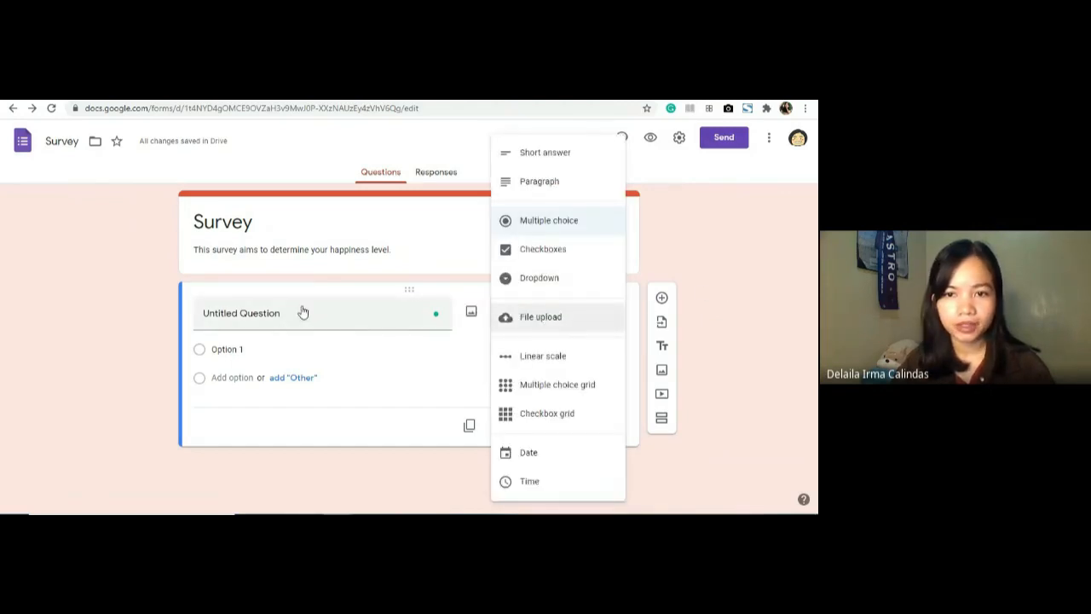
{"action": "left_click", "coordinate": [579, 158]}
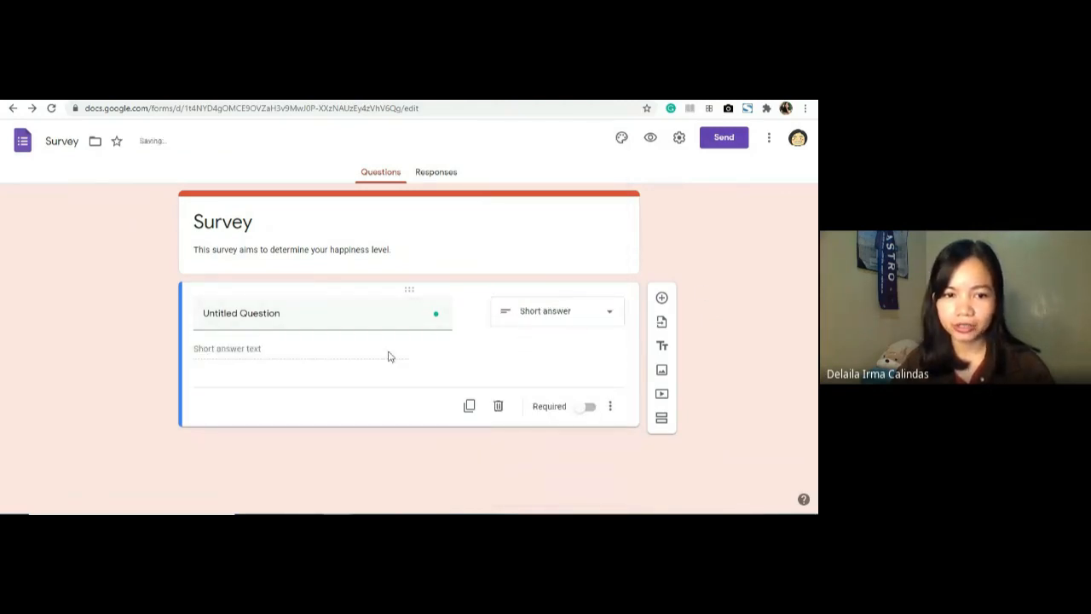
{"action": "left_click", "coordinate": [355, 321]}
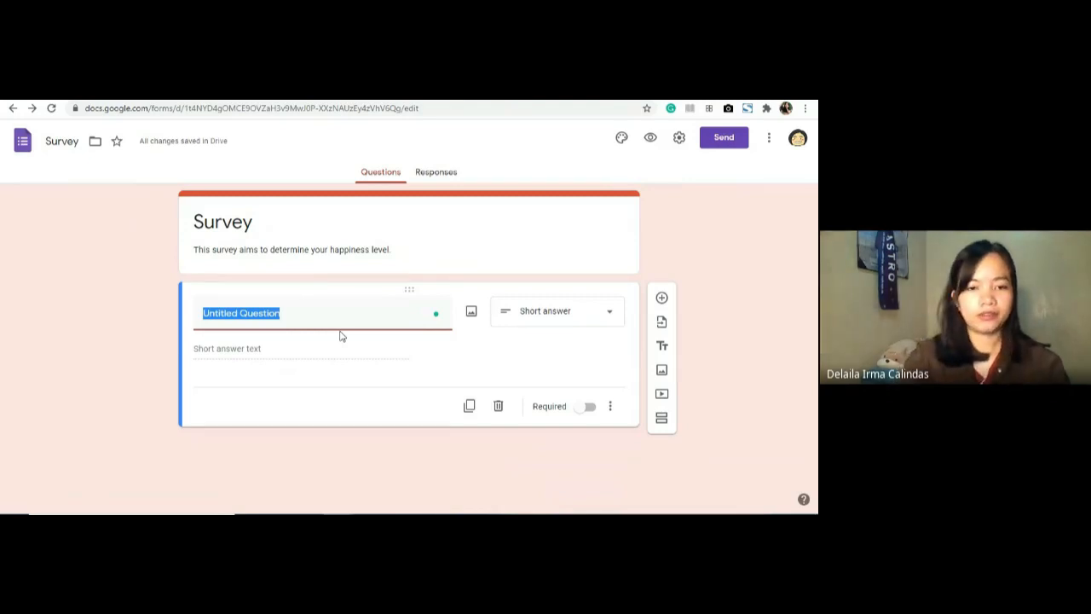
{"action": "type", "text": "First Name"}
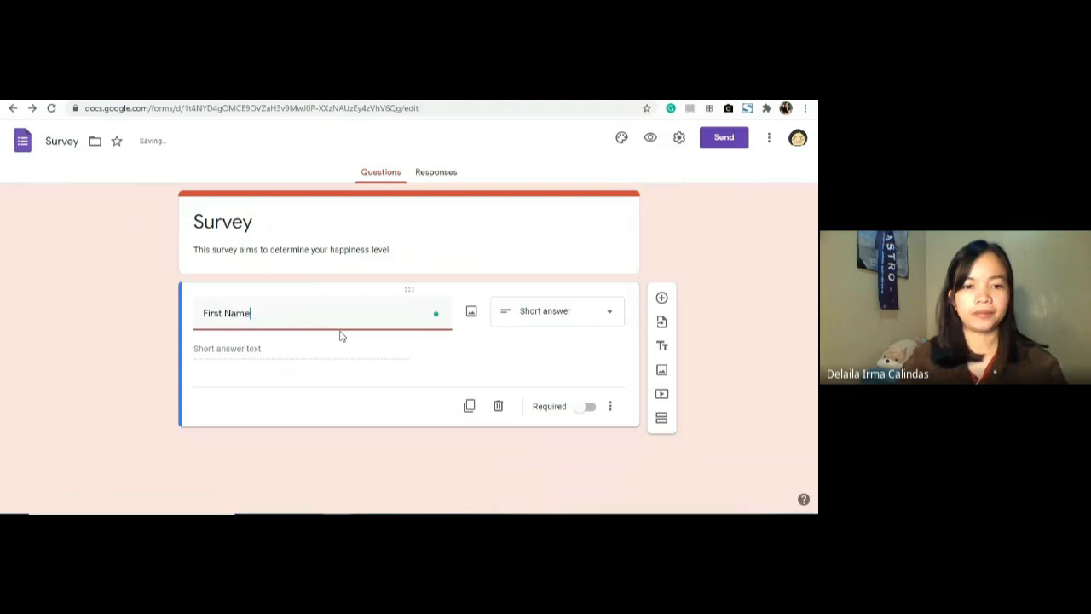
{"action": "left_click", "coordinate": [783, 318]}
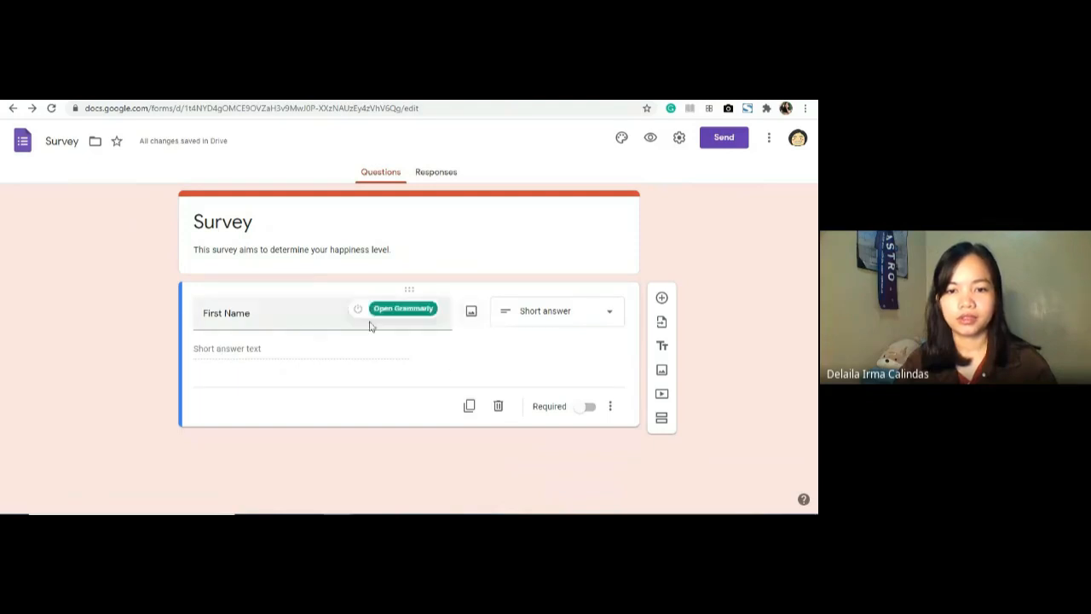
{"action": "left_click", "coordinate": [286, 317]}
{"action": "left_click", "coordinate": [533, 359]}
- Change the First Name question to the Paragraph type and retitle it "What is your opinion on this matter?"
{"action": "left_click", "coordinate": [548, 320]}
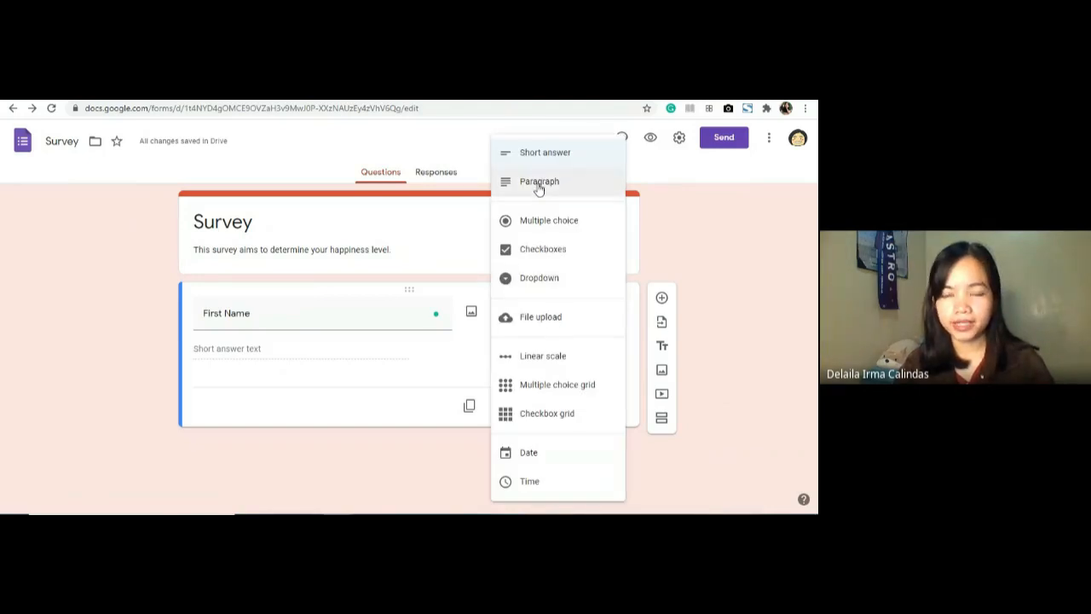
{"action": "left_click", "coordinate": [538, 184]}
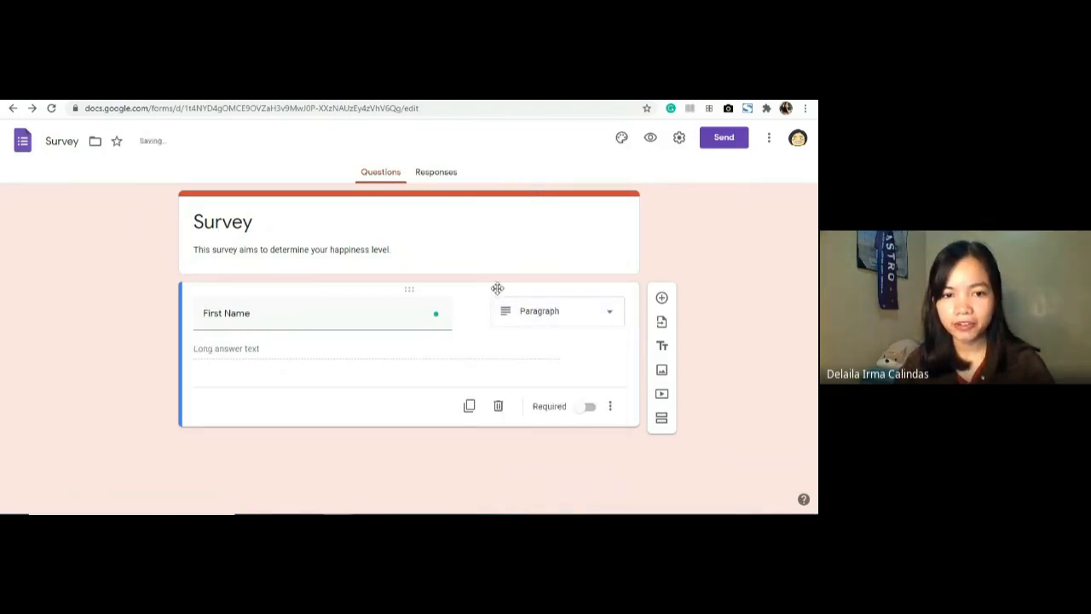
{"action": "triple_click", "coordinate": [244, 315]}
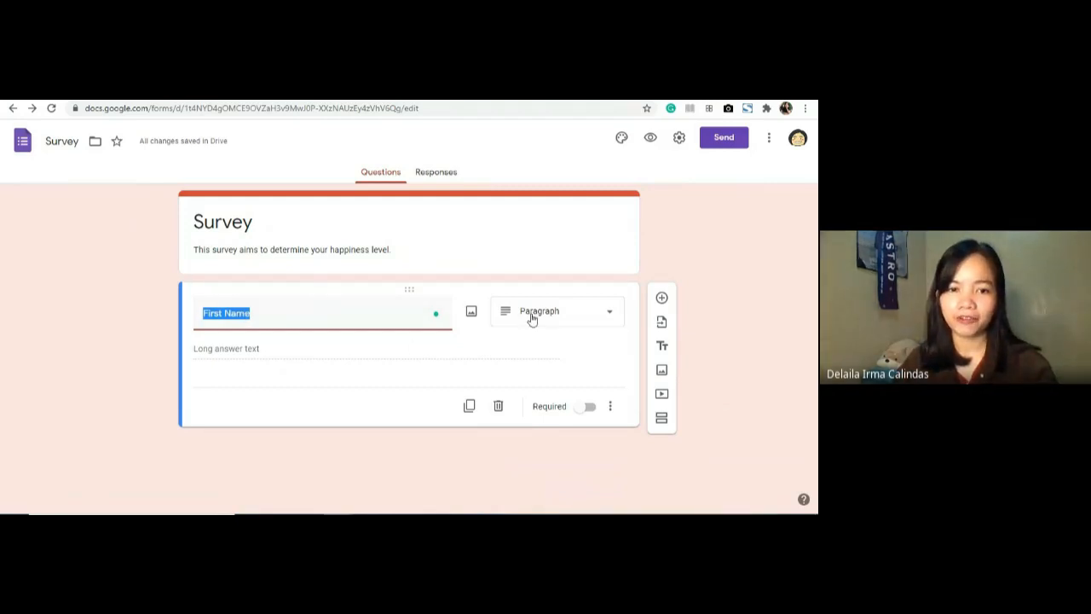
{"action": "type", "text": "What is your opinion on this matter?"}
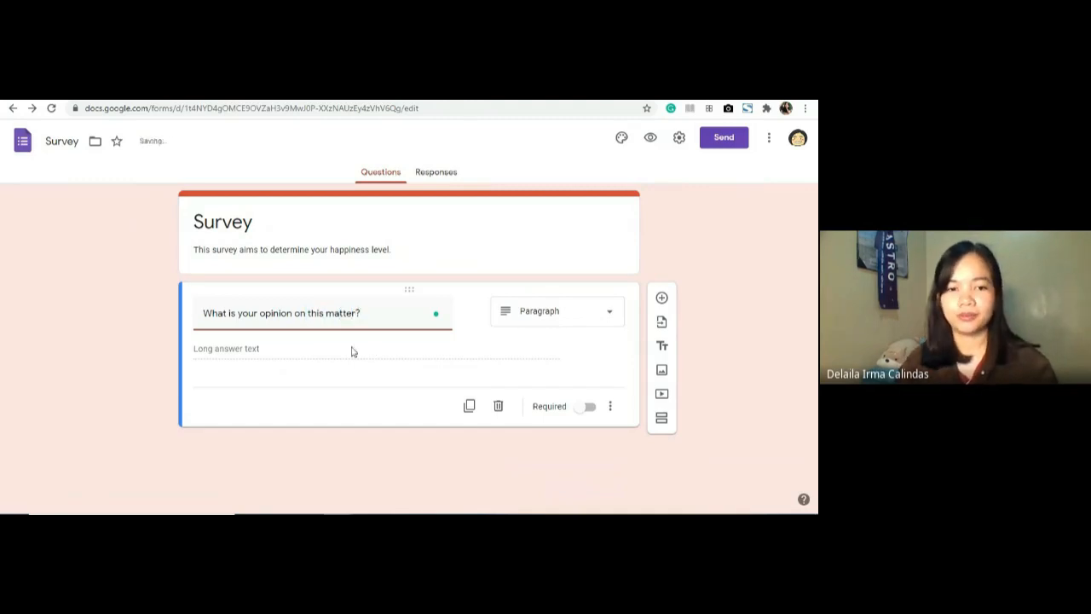
- Change the "What is your opinion on this matter?" question to the Multiple choice type and clear its title
{"action": "left_click", "coordinate": [304, 351]}
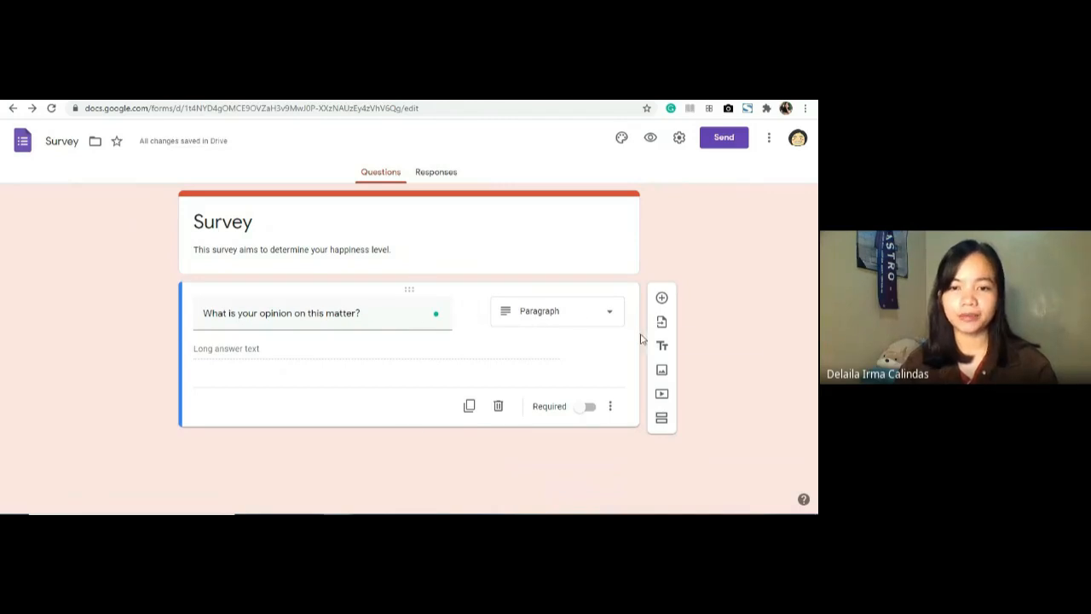
{"action": "left_click", "coordinate": [518, 314]}
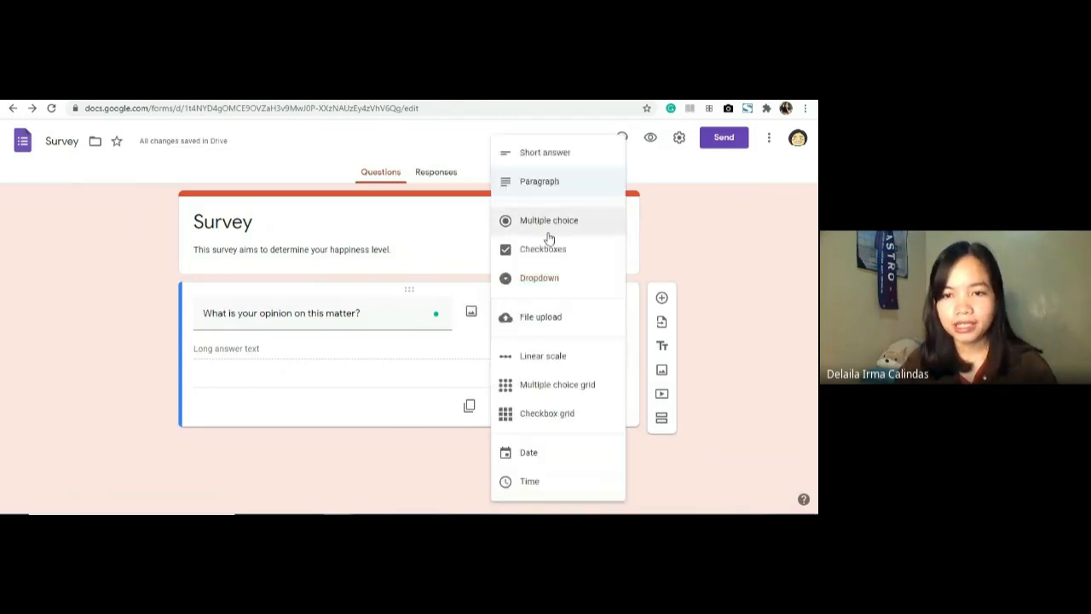
{"action": "left_click", "coordinate": [548, 229]}
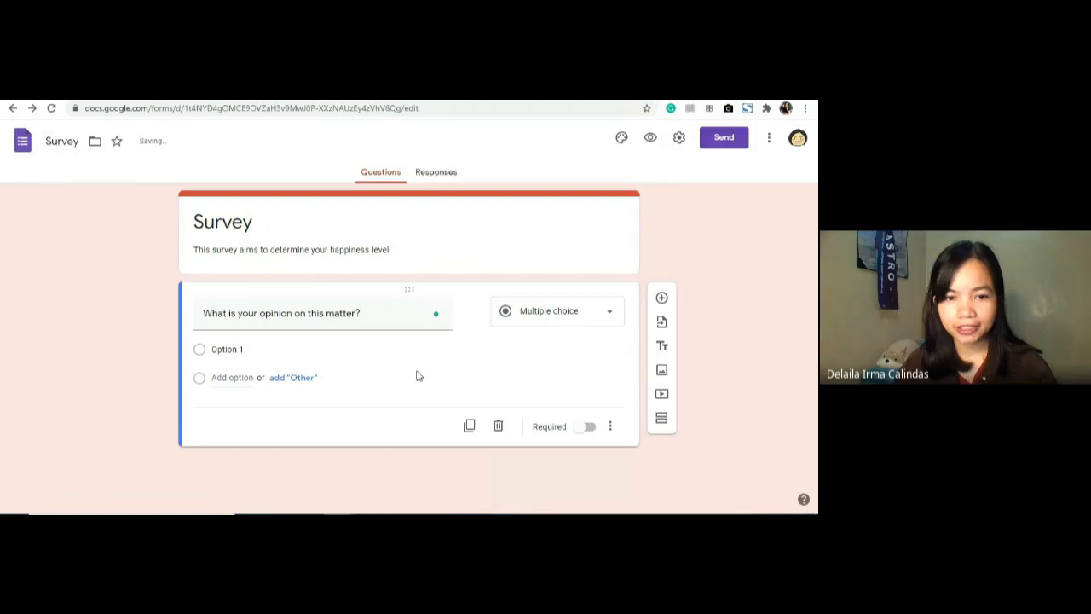
{"action": "left_click", "coordinate": [374, 322]}
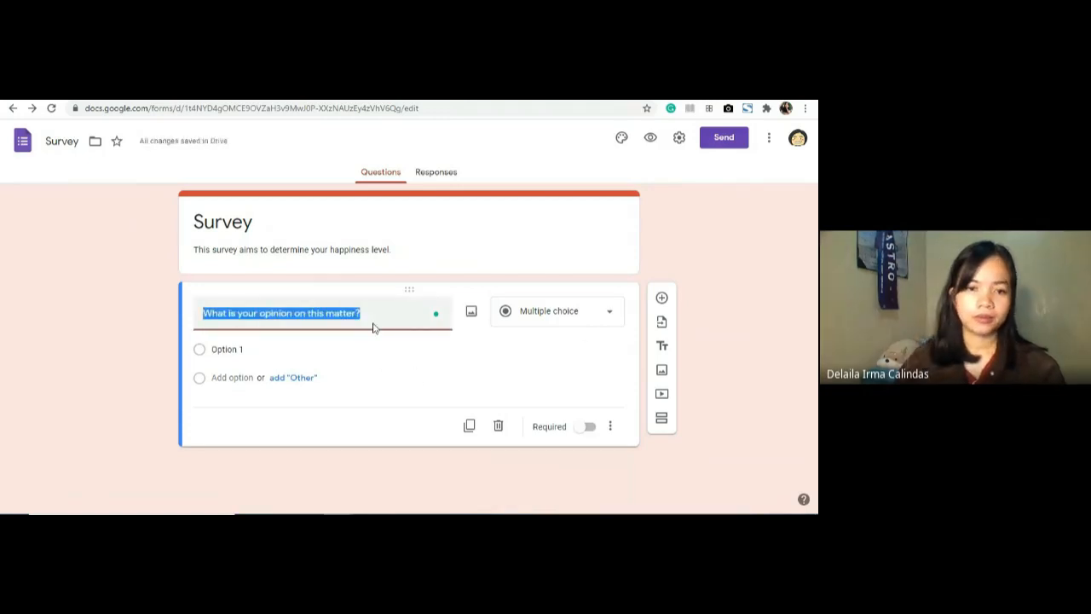
{"action": "type", "text": "What y"}
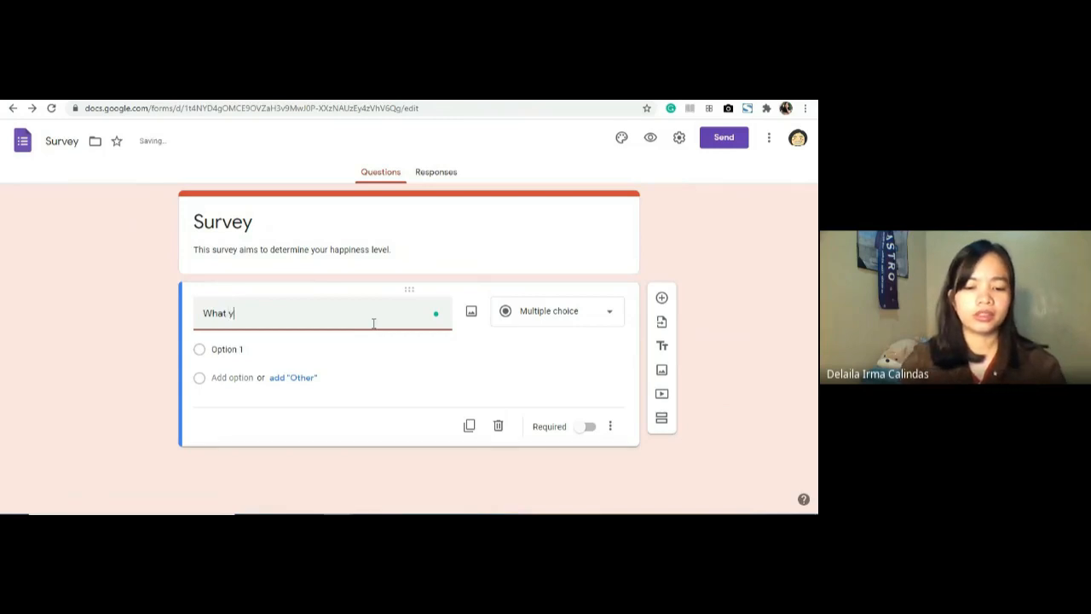
{"action": "key", "text": "BackSpace"}
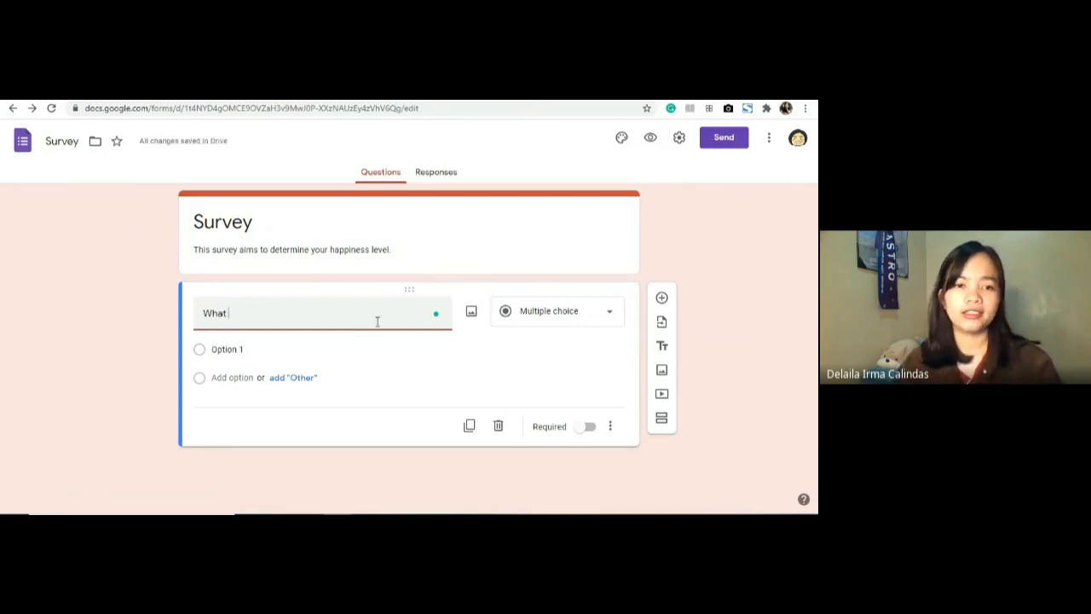
{"action": "left_click_drag", "start_coordinate": [270, 314], "coordinate": [181, 314]}
{"action": "key", "text": "BackSpace"}
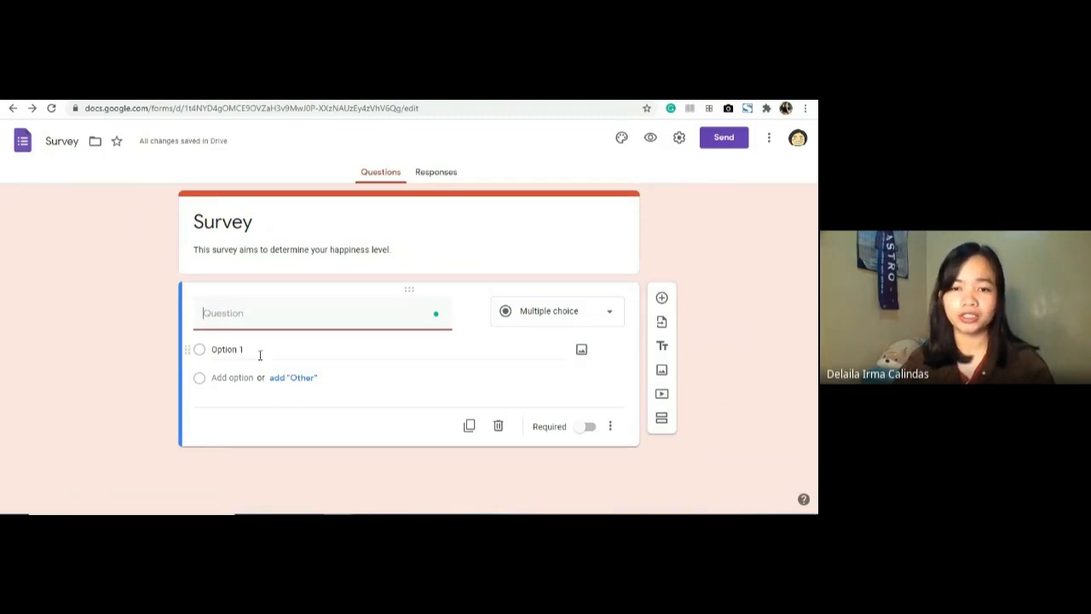
- Title the multiple choice question "What is your age?"
{"action": "left_click", "coordinate": [563, 315]}
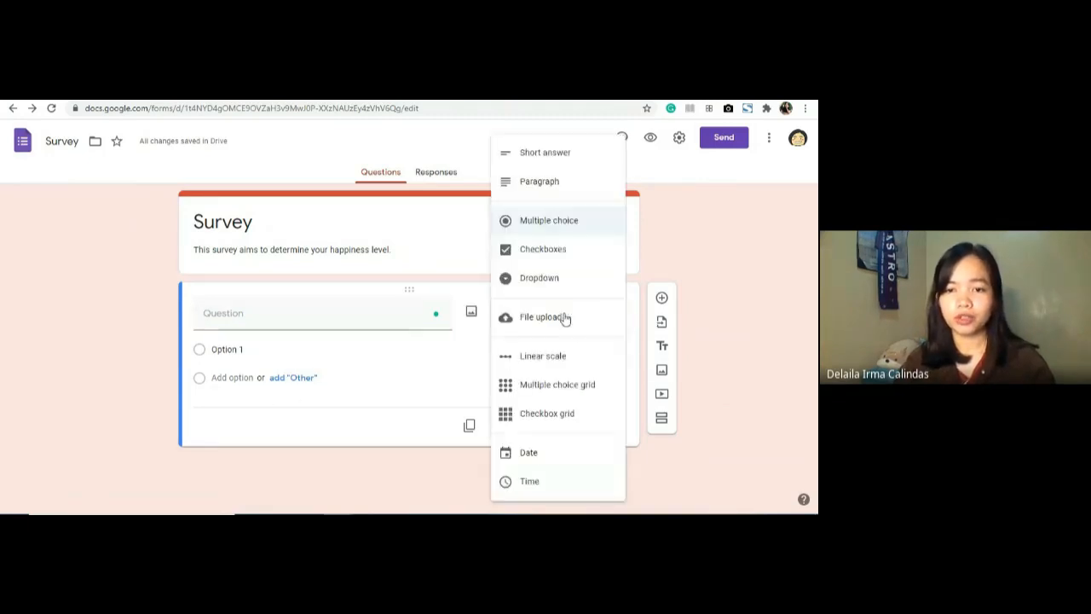
{"action": "left_click", "coordinate": [757, 225]}
{"action": "left_click", "coordinate": [289, 313]}
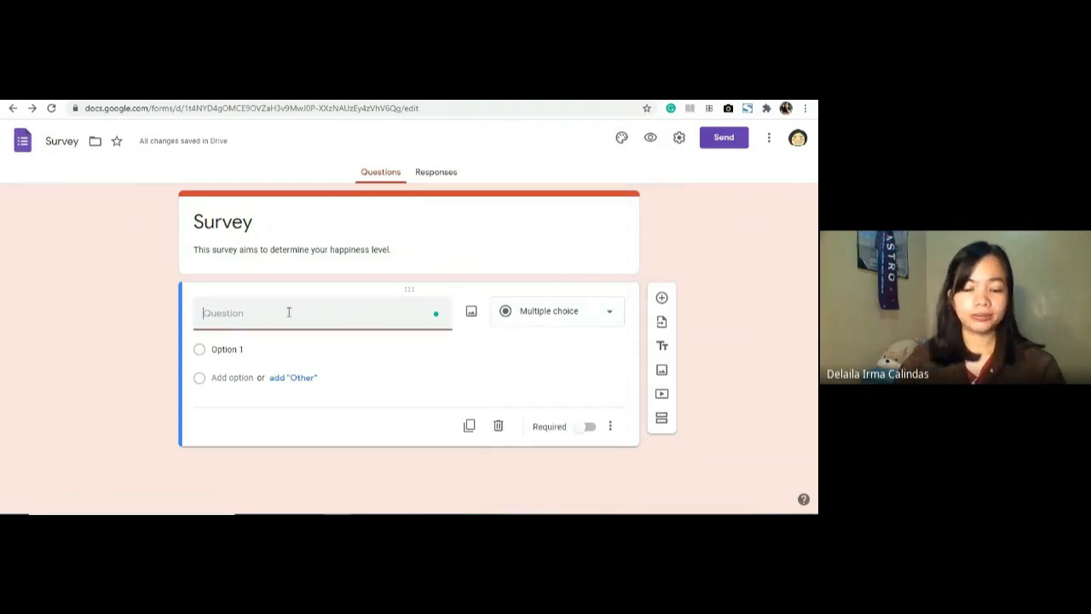
{"action": "type", "text": "What is"}
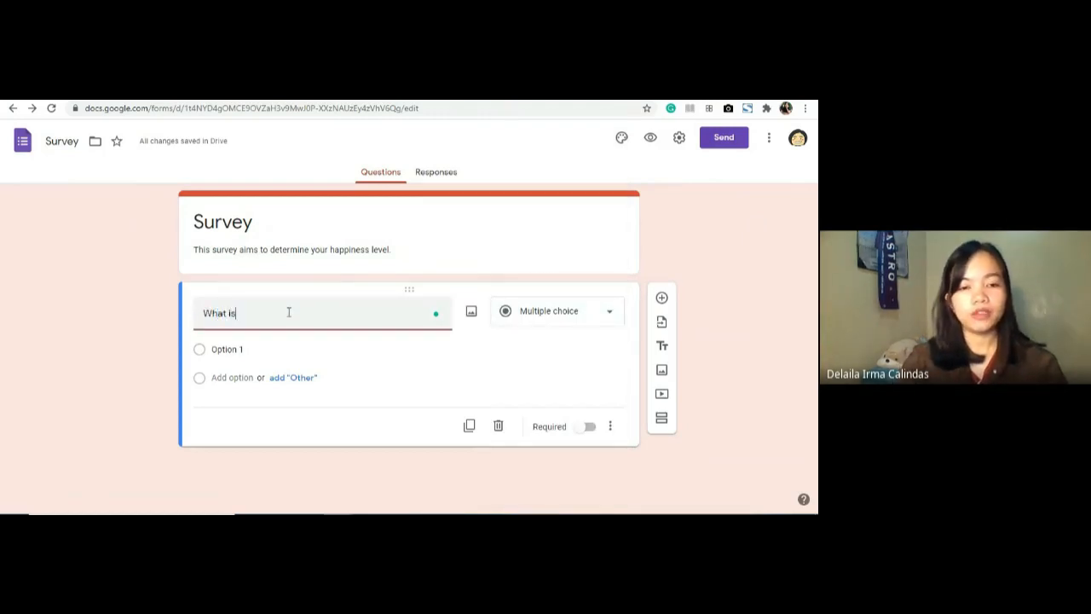
{"action": "type", "text": " your age?"}
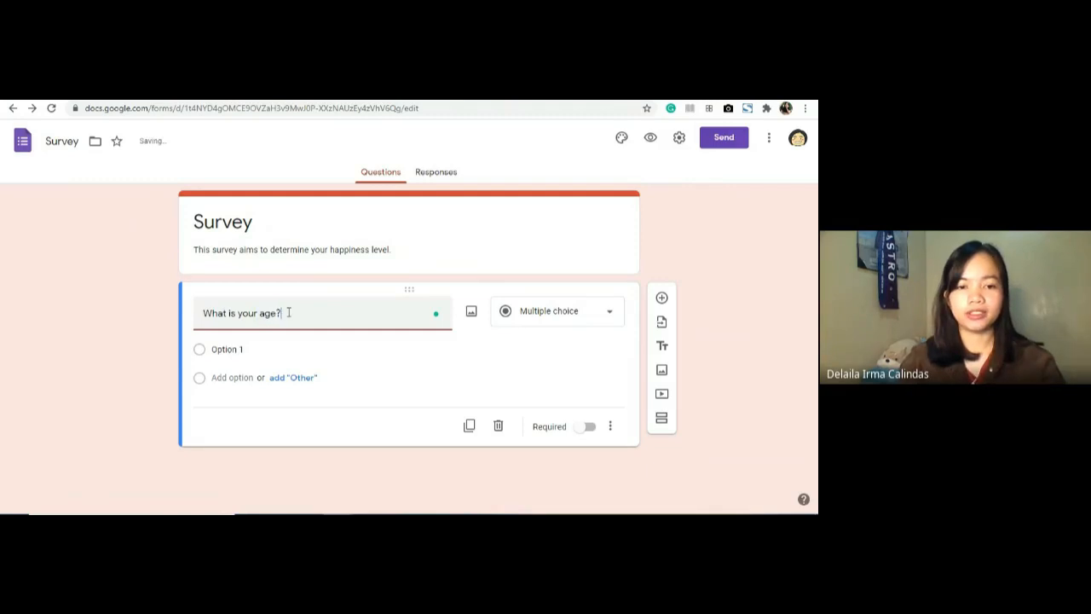
- Give the age question the answer options "Below 10", "20-40", "41-60" and "Above 60"
{"action": "left_click", "coordinate": [235, 353]}
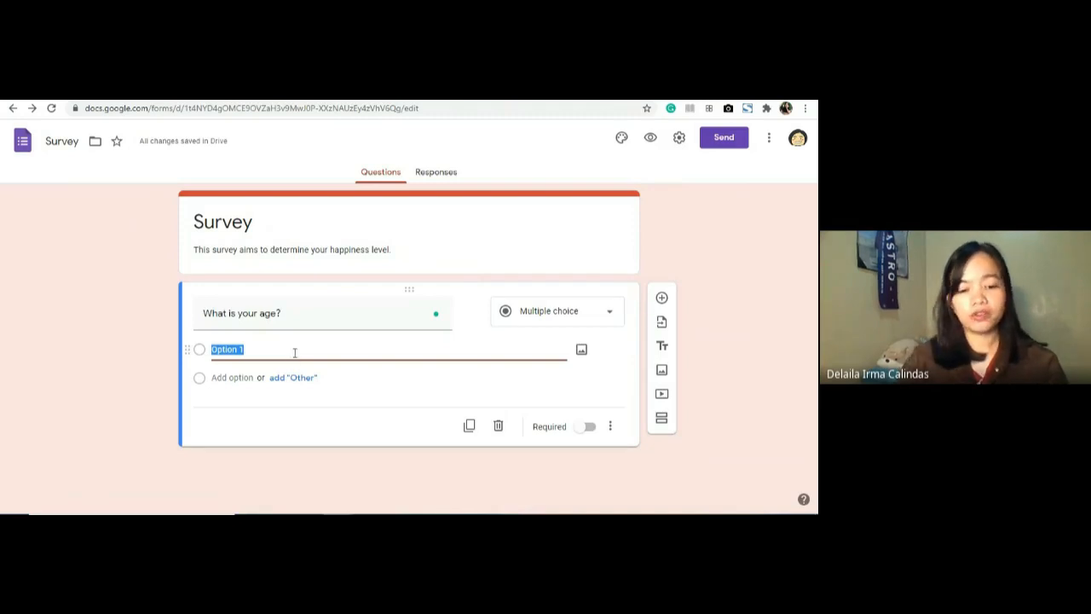
{"action": "type", "text": "Below 10"}
{"action": "left_click", "coordinate": [232, 377]}
{"action": "type", "text": "20-40"}
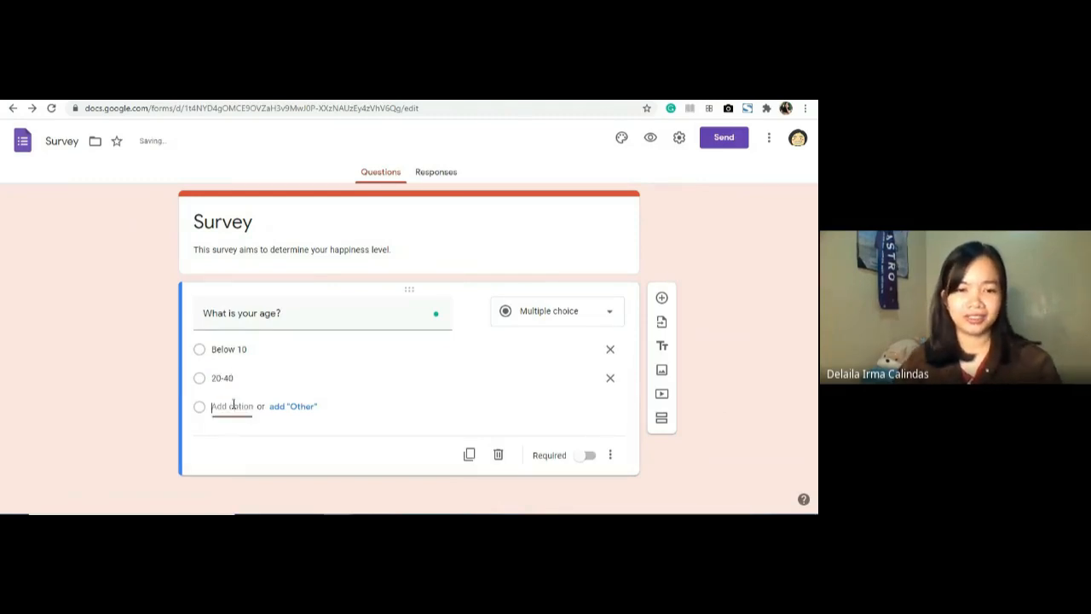
{"action": "left_click", "coordinate": [230, 406]}
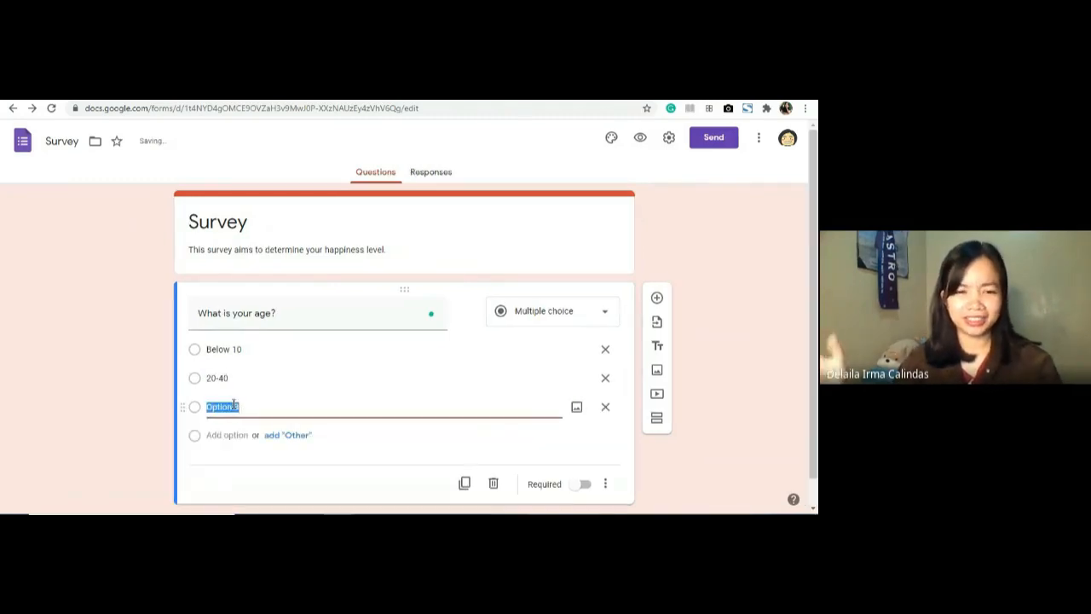
{"action": "type", "text": "50"}
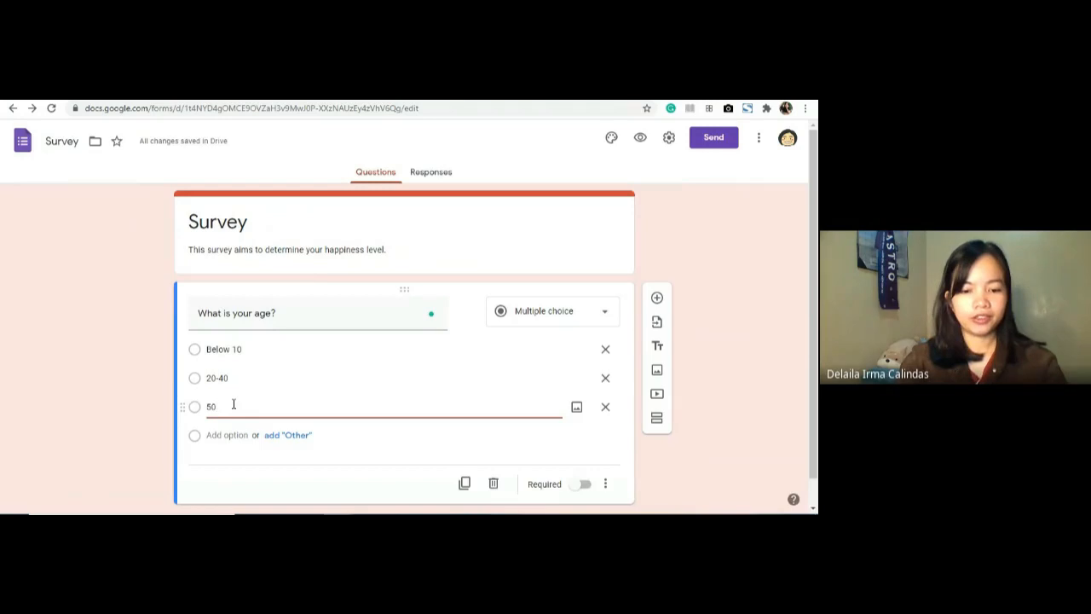
{"action": "type", "text": "40"}
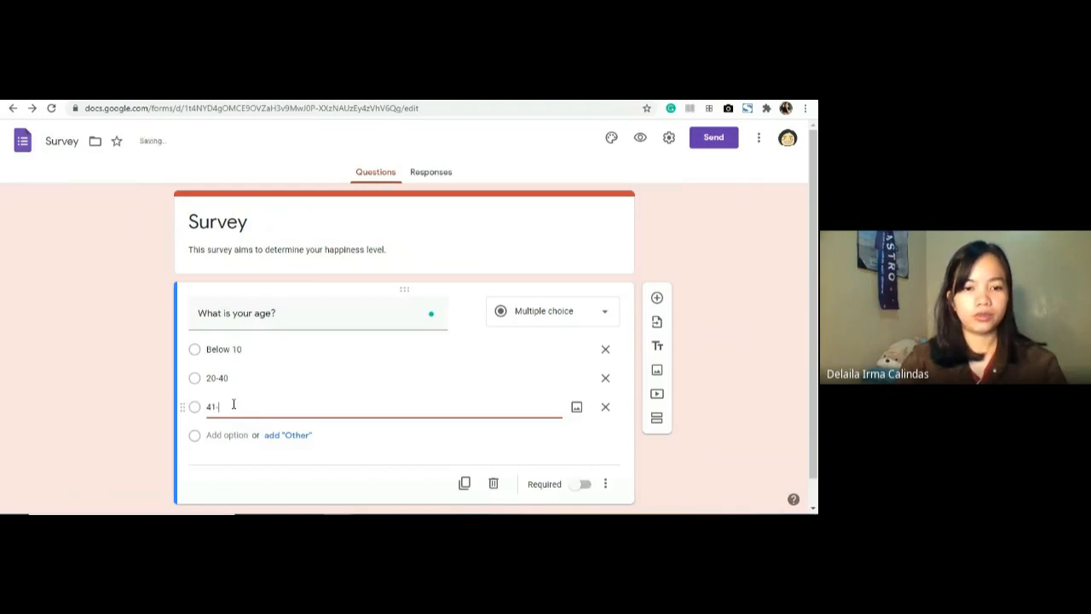
{"action": "type", "text": "-60"}
{"action": "left_click", "coordinate": [238, 439]}
{"action": "type", "text": "Above 60"}
{"action": "left_click", "coordinate": [794, 393]}
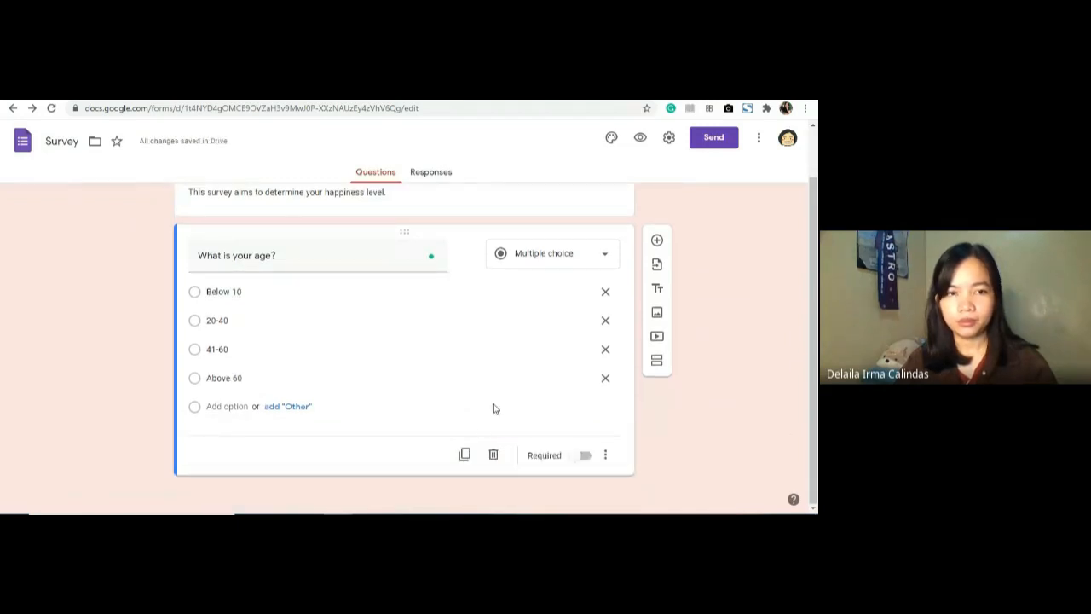
- Change the "What is your age?" question to the Checkboxes type
{"action": "left_click", "coordinate": [558, 262]}
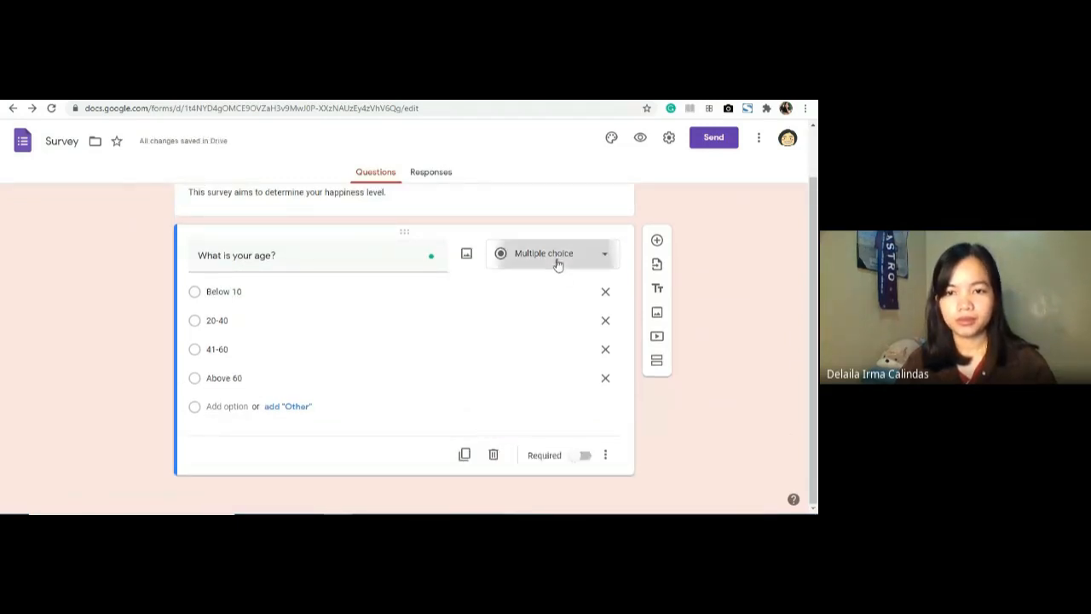
{"action": "left_click", "coordinate": [740, 260]}
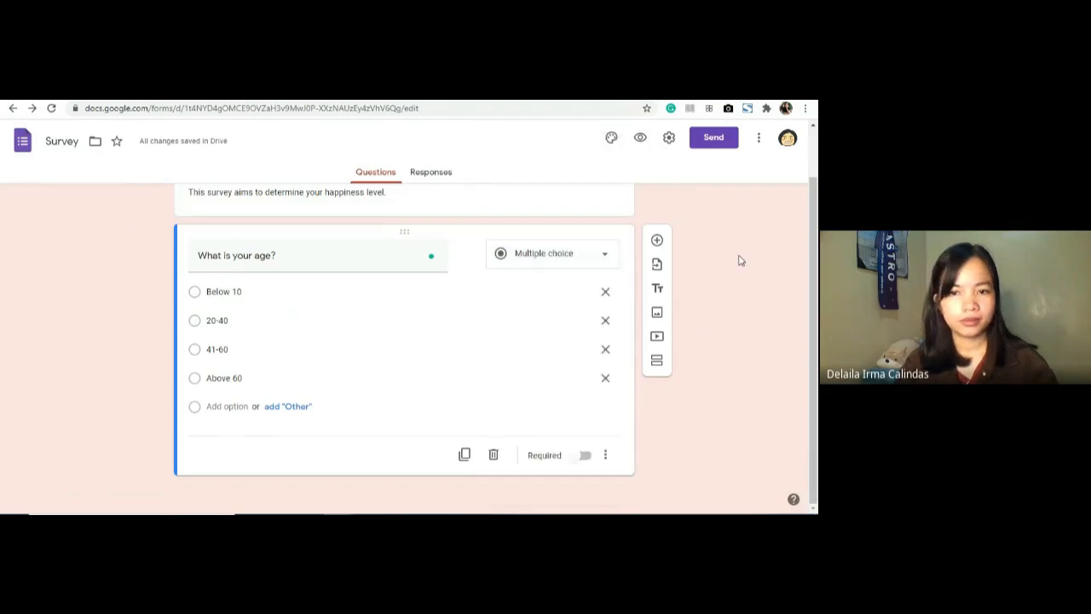
{"action": "left_click", "coordinate": [603, 258]}
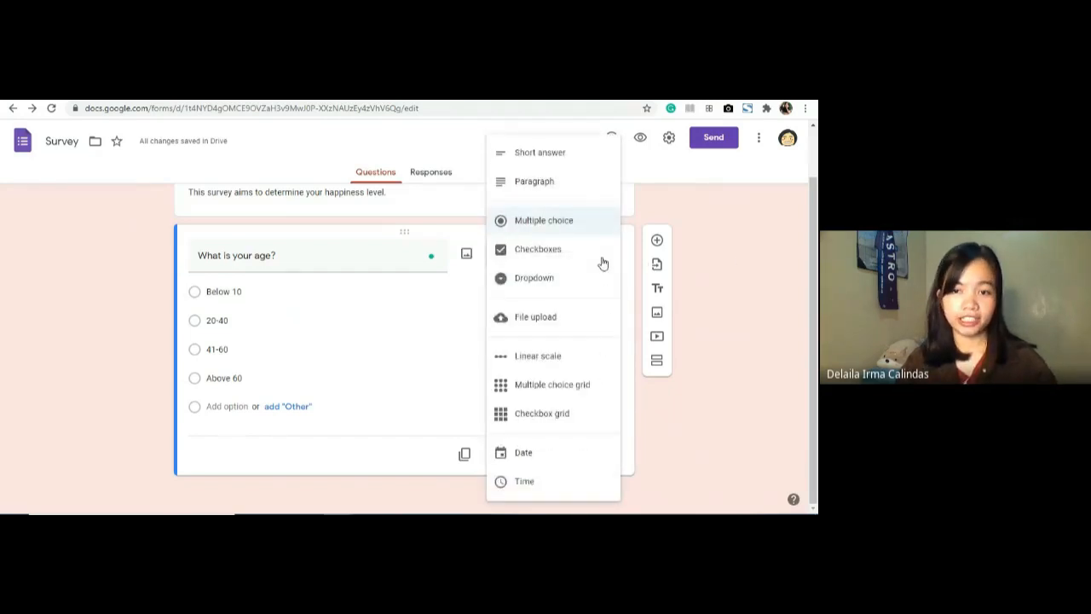
{"action": "left_click", "coordinate": [559, 256]}
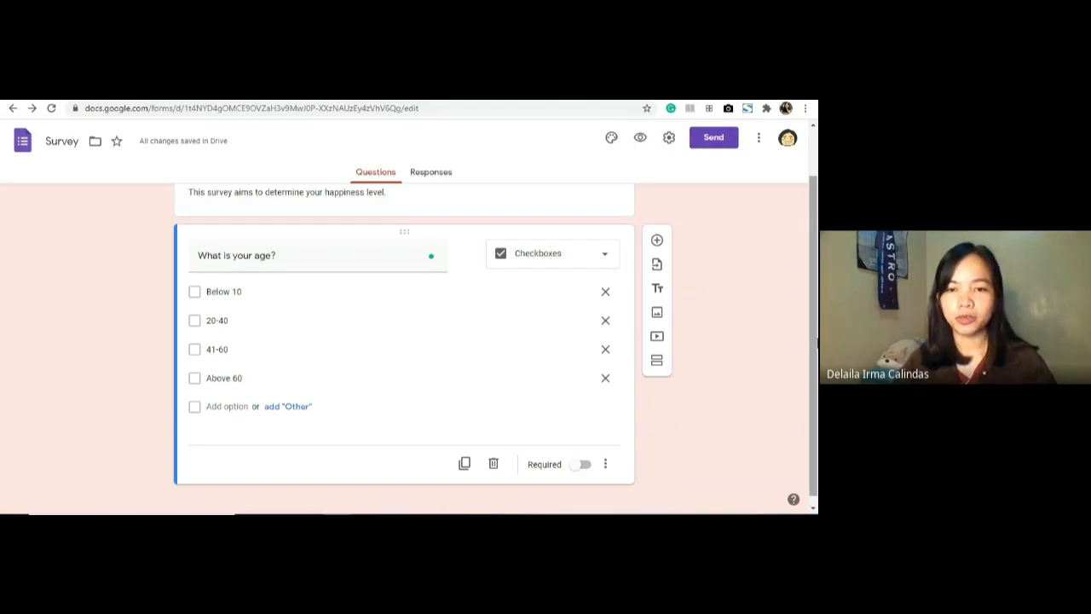
- Add response validation to the age question and limit it to "Select at most" 2
{"action": "scroll", "coordinate": [706, 256], "scroll_direction": "down", "scroll_amount": 1}
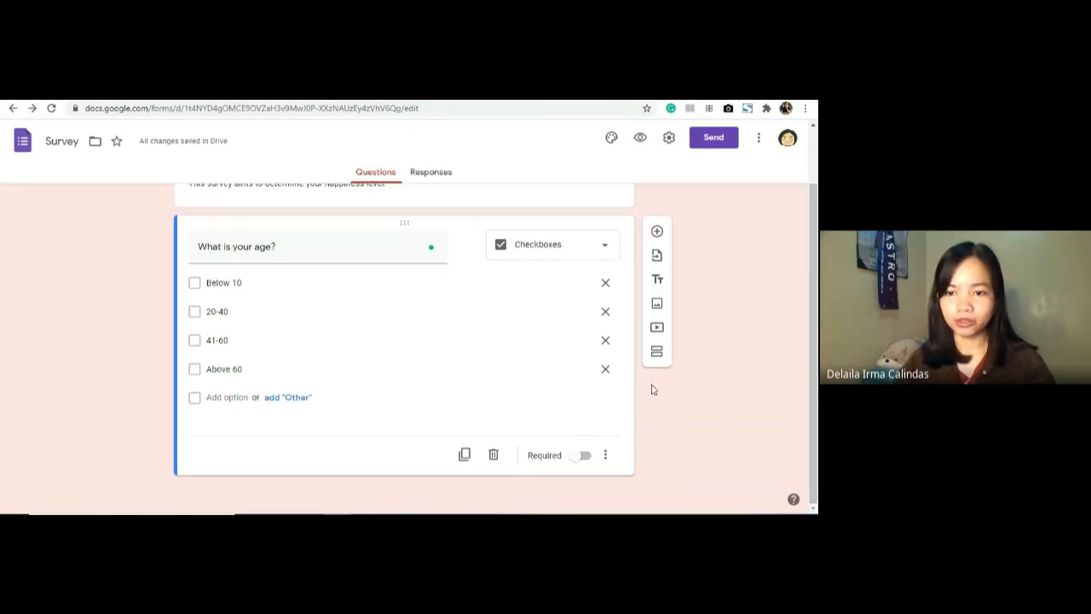
{"action": "left_click", "coordinate": [605, 454]}
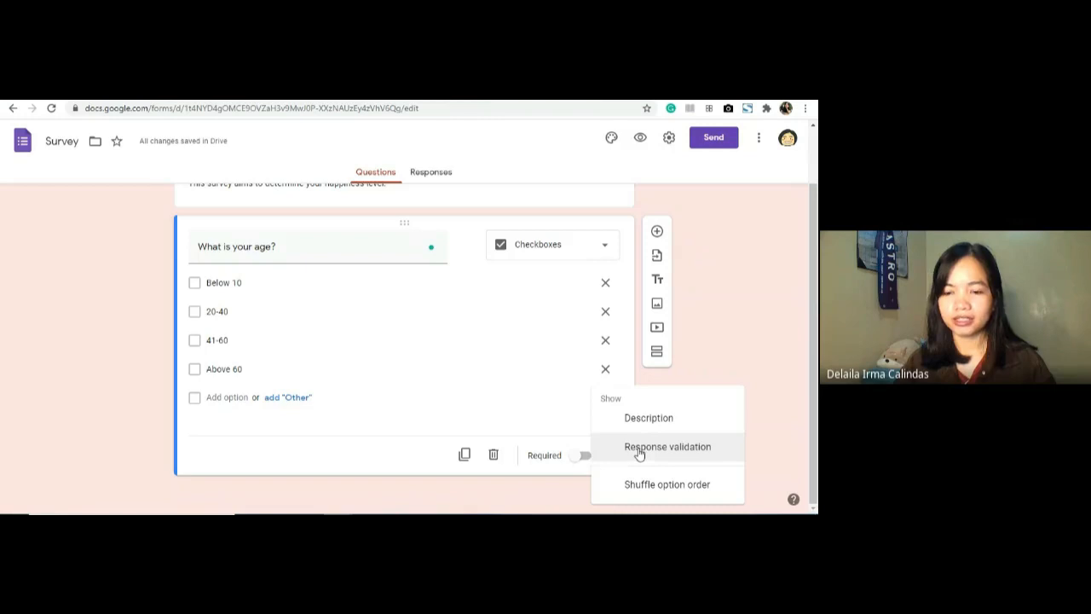
{"action": "left_click", "coordinate": [640, 452]}
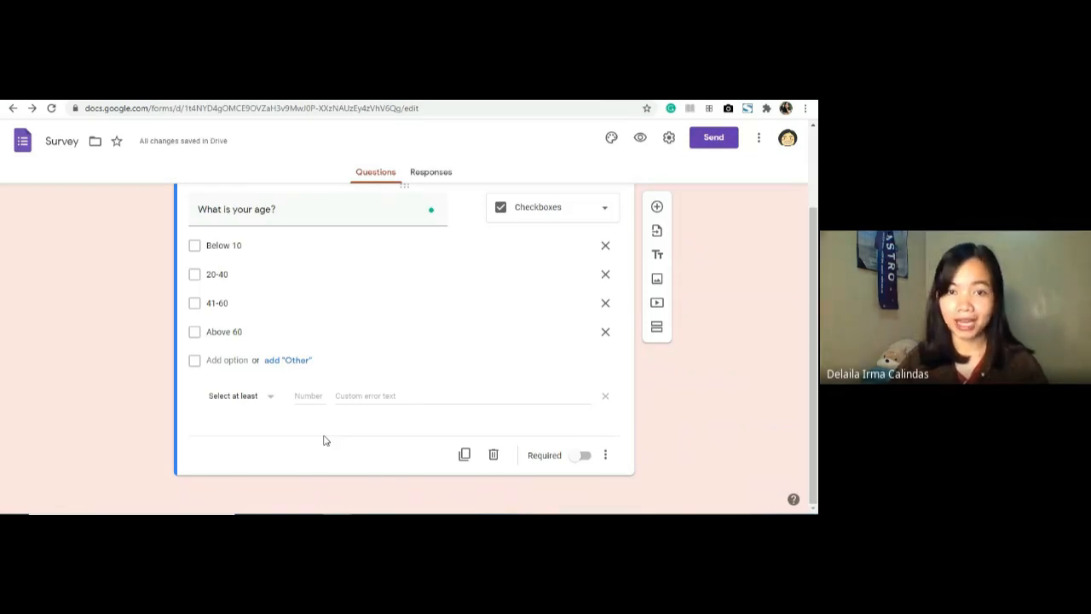
{"action": "left_click", "coordinate": [268, 399]}
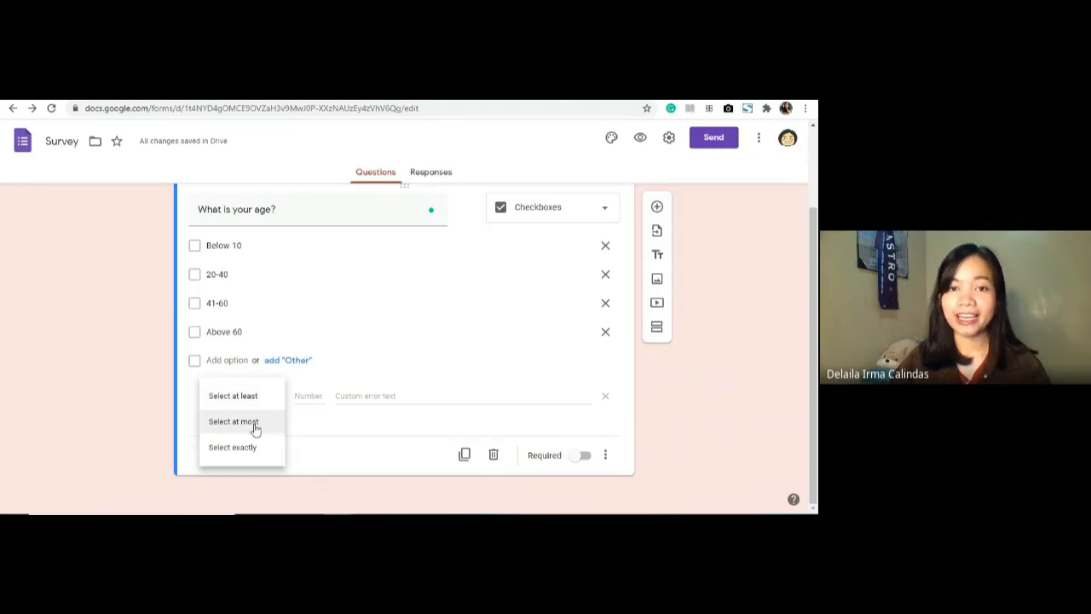
{"action": "left_click", "coordinate": [254, 429]}
{"action": "left_click", "coordinate": [320, 394]}
{"action": "type", "text": "2"}
- Enter "Please choose two at max." as the custom error text of the response validation
{"action": "left_click", "coordinate": [373, 398]}
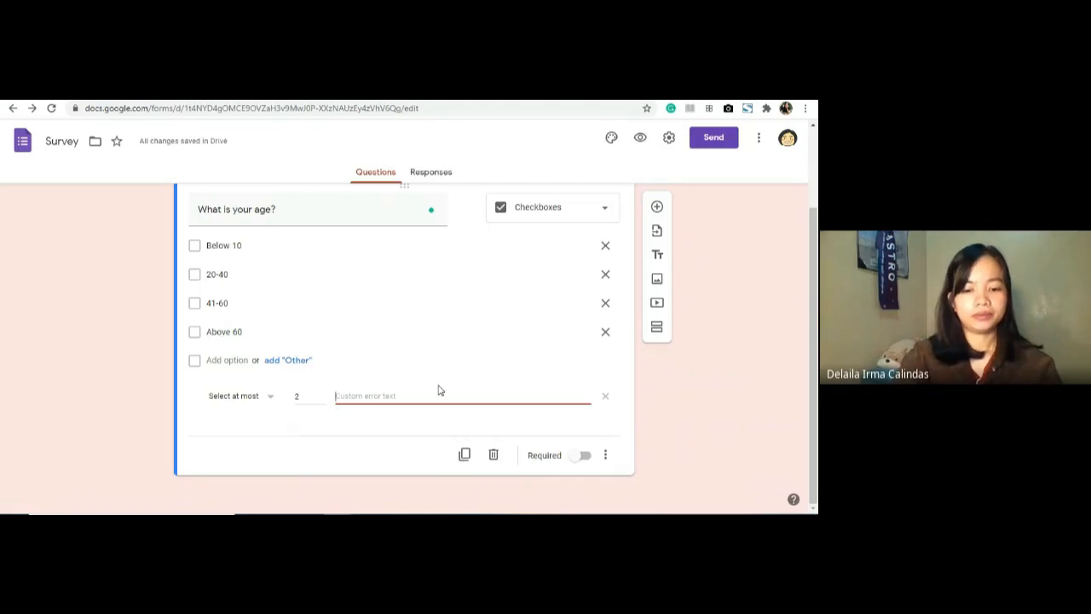
{"action": "type", "text": "Please choose"}
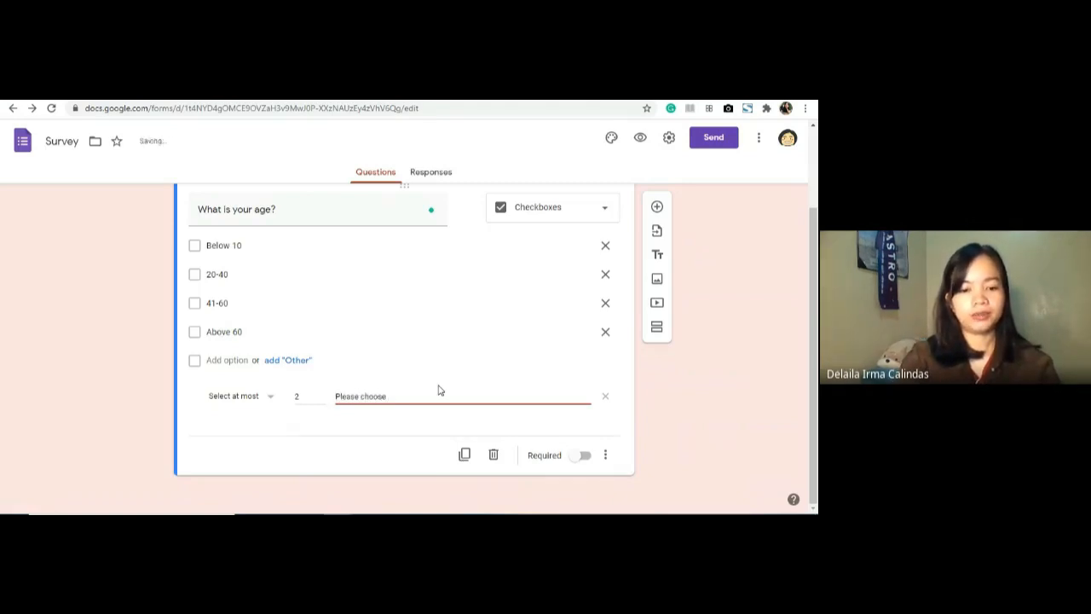
{"action": "type", "text": " two"}
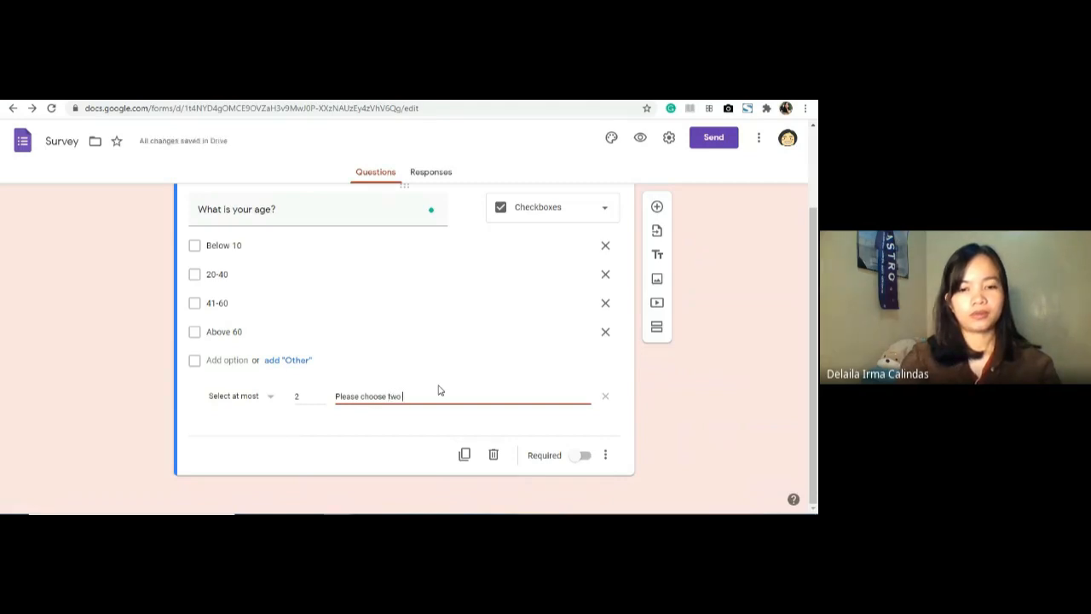
{"action": "type", "text": " at max"}
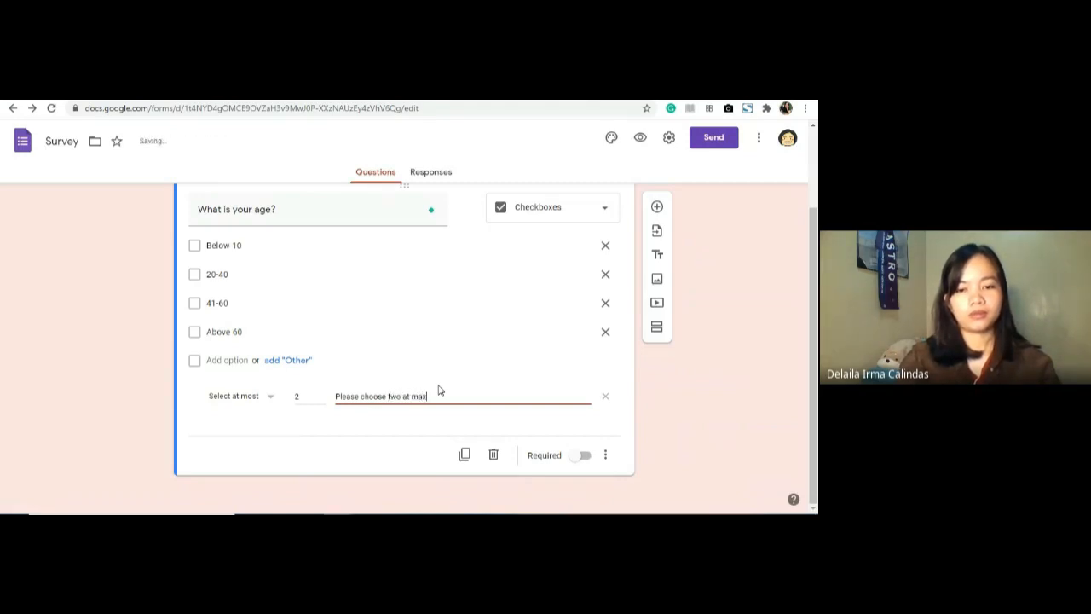
{"action": "type", "text": "."}
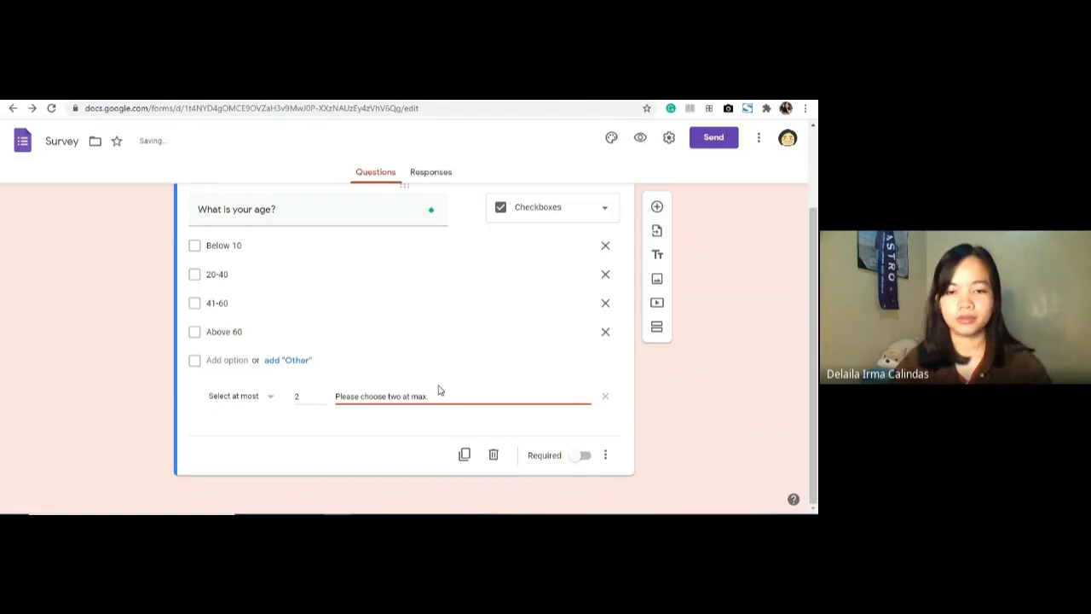
{"action": "left_click", "coordinate": [681, 392]}
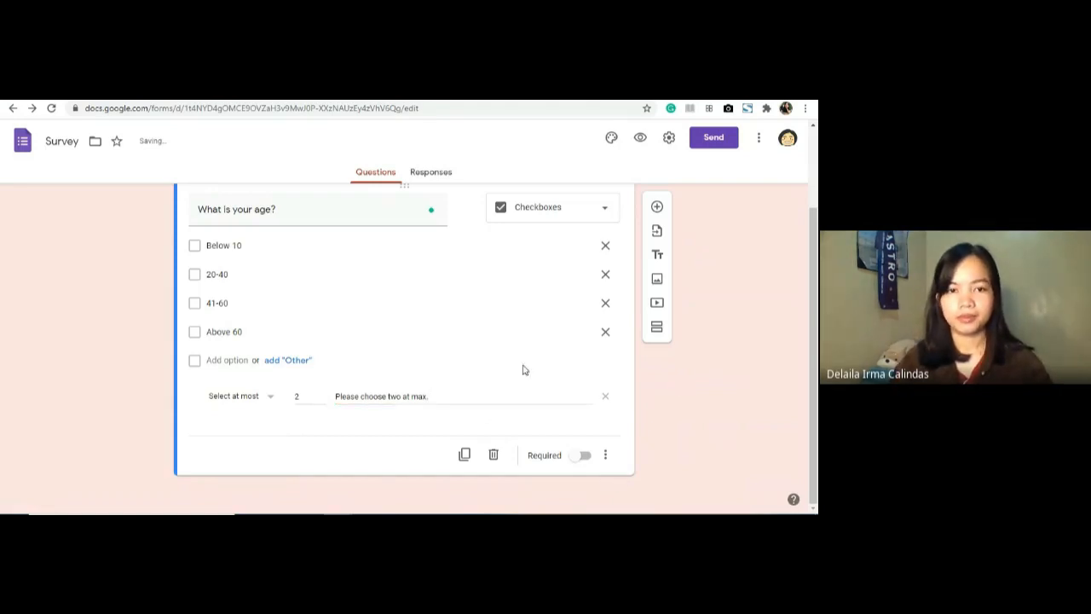
- Change the "What is your age?" question to the Dropdown type and view its additional question settings
{"action": "scroll", "coordinate": [385, 358], "scroll_direction": "up", "scroll_amount": 1}
{"action": "scroll", "coordinate": [386, 361], "scroll_direction": "down", "scroll_amount": 1}
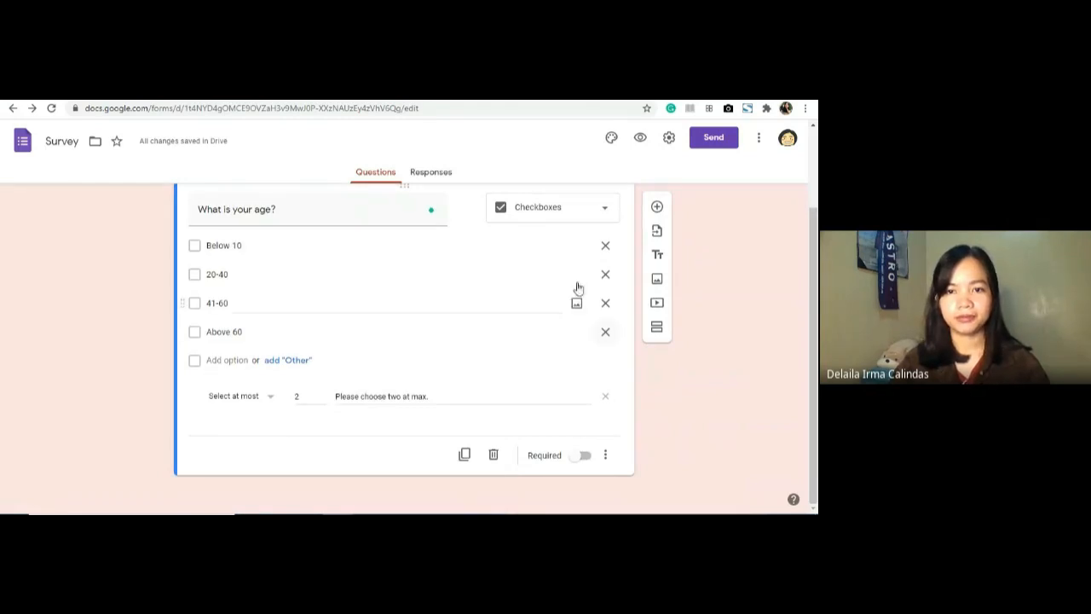
{"action": "left_click", "coordinate": [551, 219]}
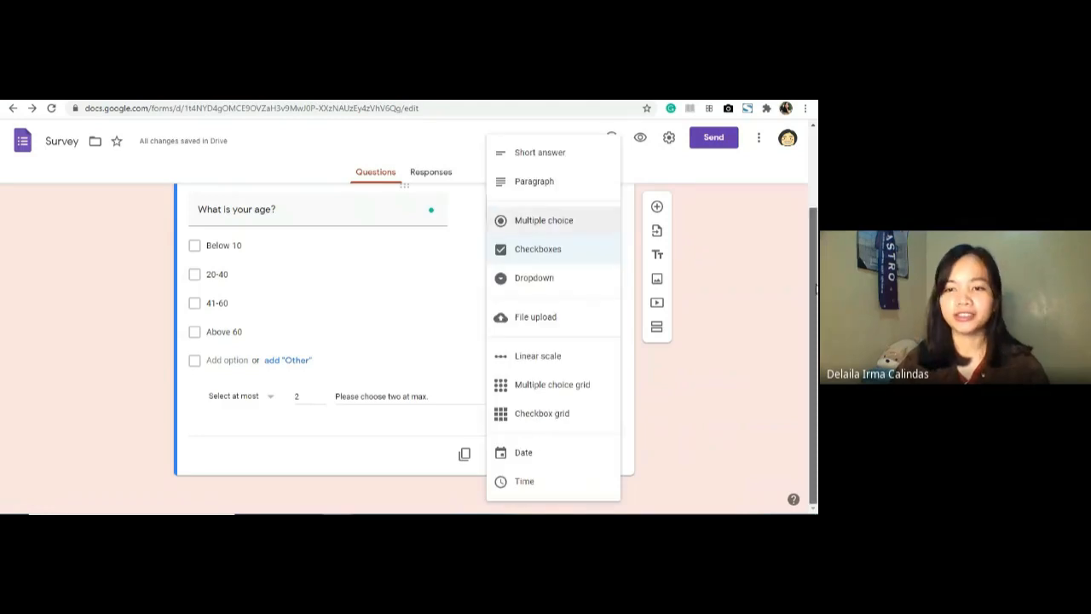
{"action": "left_click", "coordinate": [730, 350]}
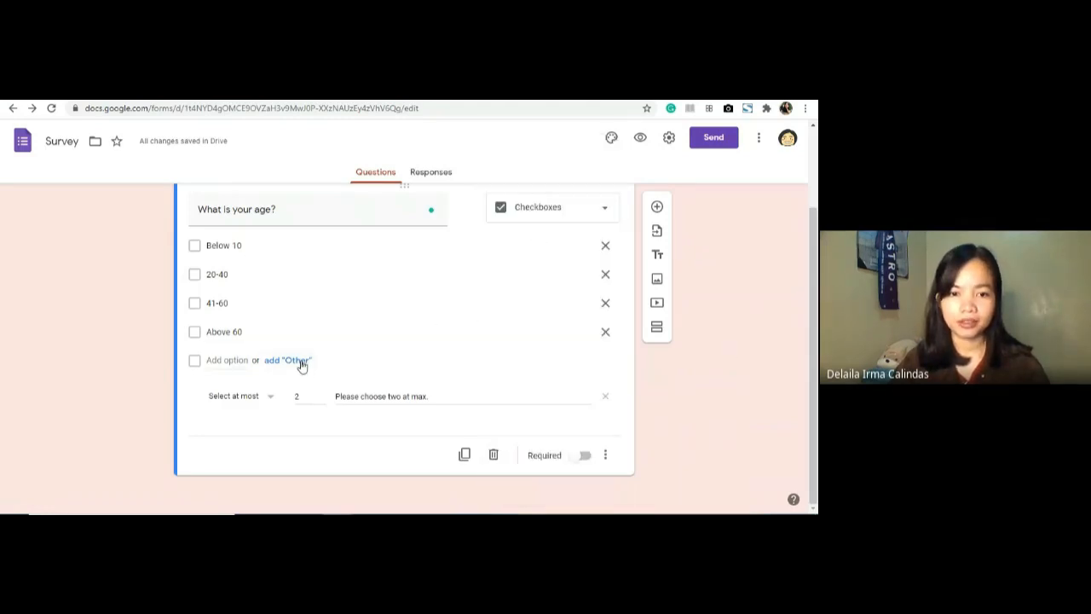
{"action": "left_click", "coordinate": [580, 211]}
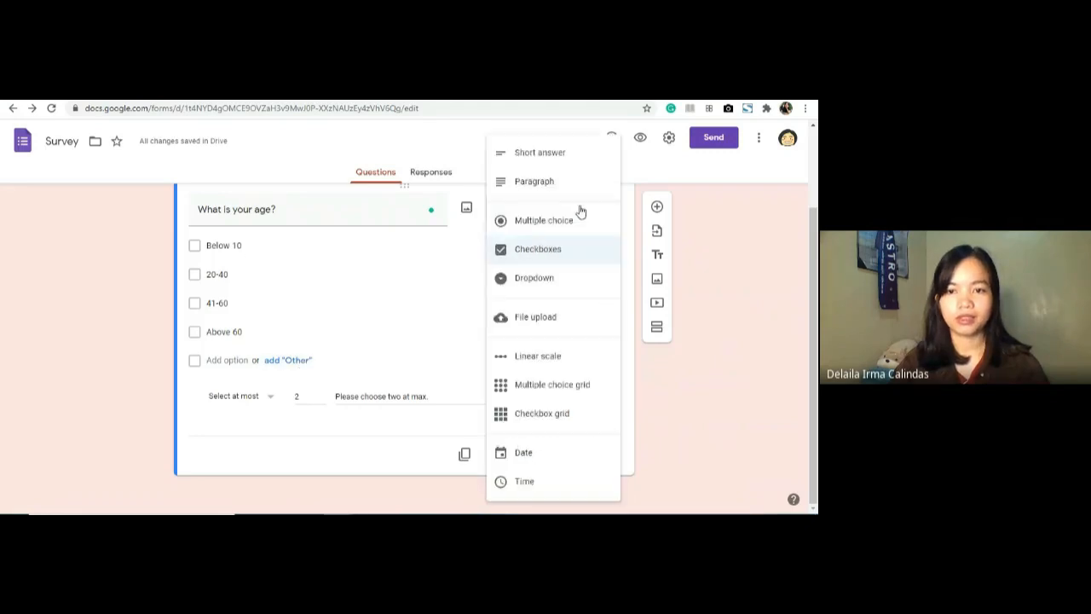
{"action": "left_click", "coordinate": [569, 288]}
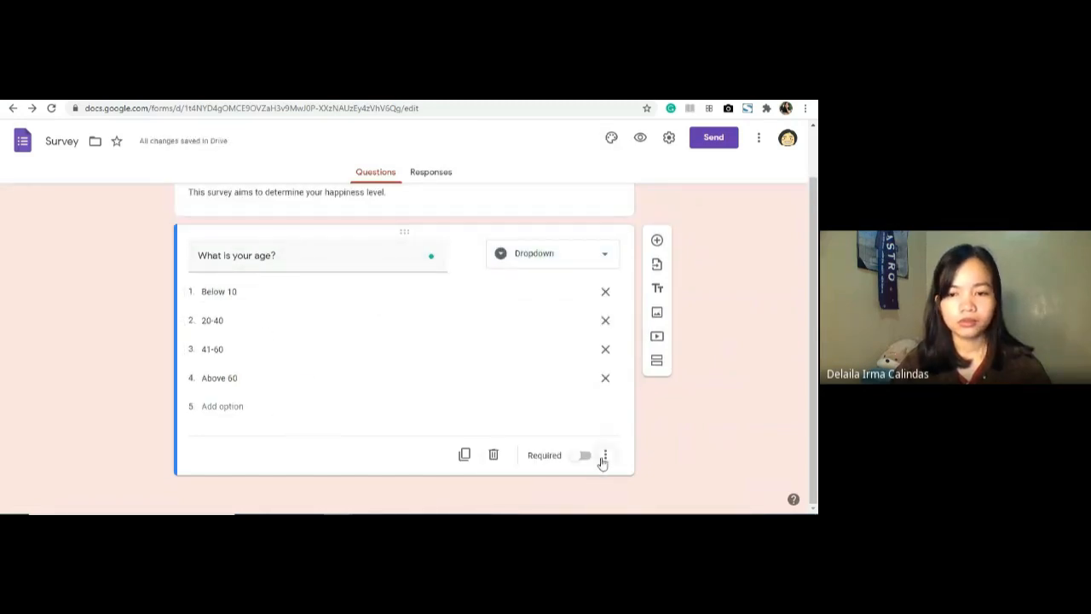
{"action": "left_click", "coordinate": [606, 455]}
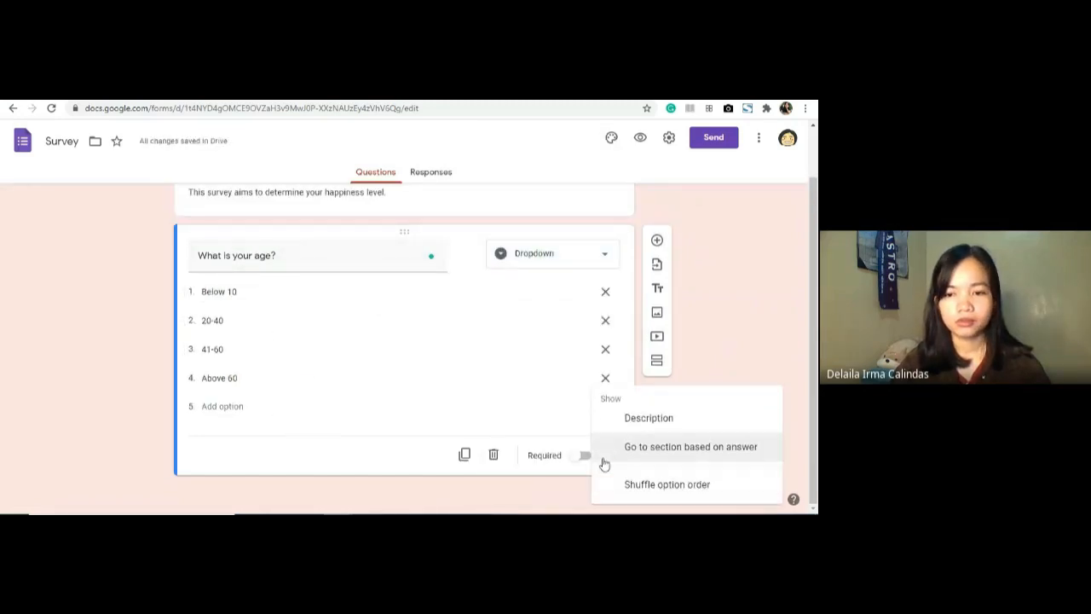
{"action": "left_click", "coordinate": [721, 355]}
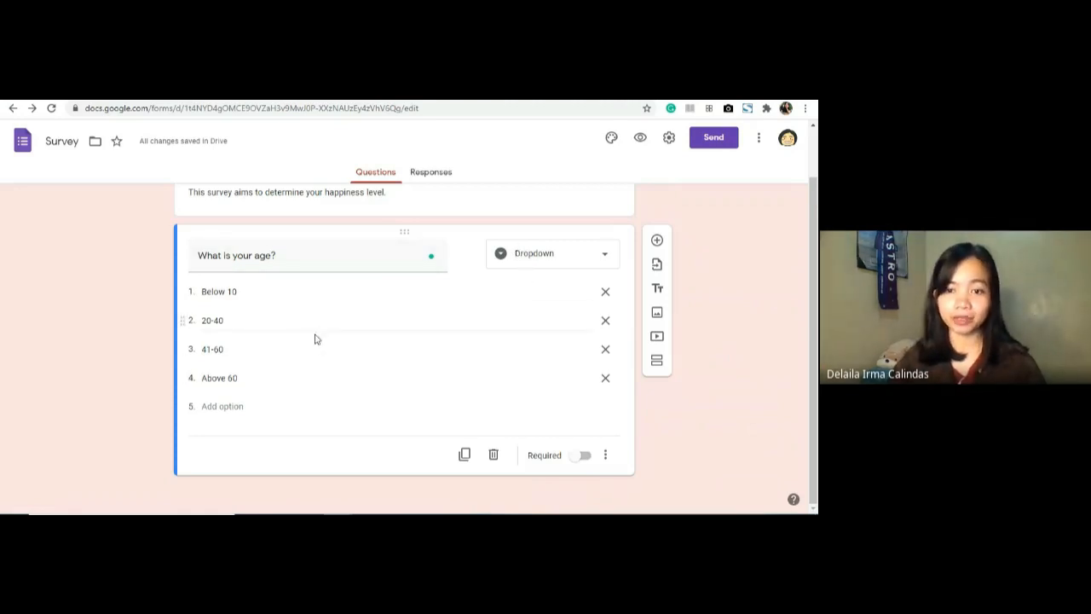
- Preview the form, inspect the answer list of the dropdown age question, and return to the form editor
{"action": "left_click", "coordinate": [641, 139]}
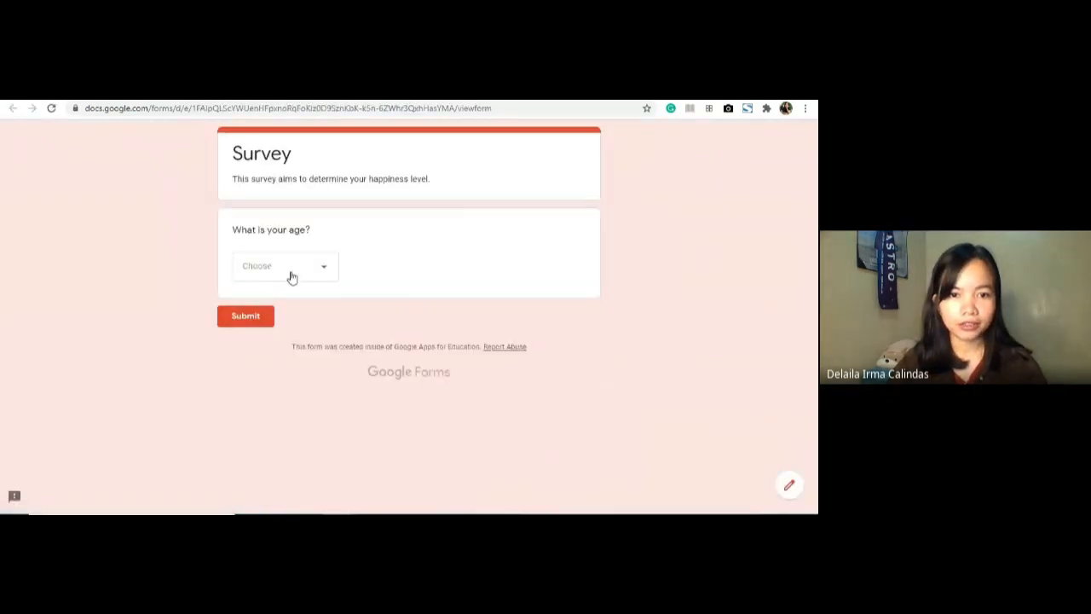
{"action": "left_click", "coordinate": [290, 275]}
{"action": "left_click", "coordinate": [366, 266]}
{"action": "left_click", "coordinate": [319, 268]}
{"action": "left_click", "coordinate": [319, 267]}
{"action": "left_click", "coordinate": [233, 94]}
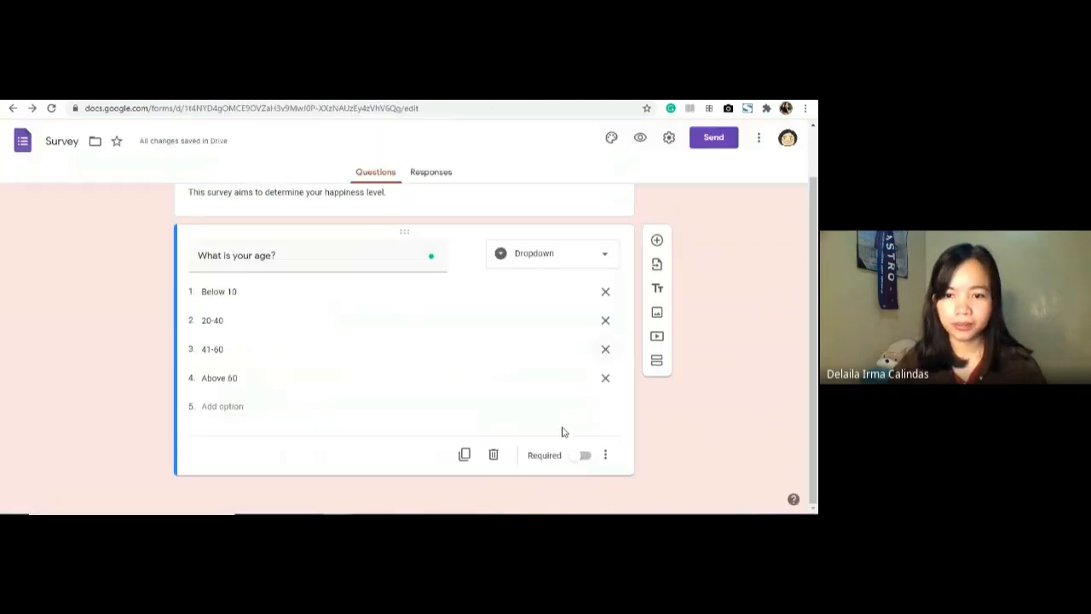
- Duplicate the dropdown age question and change the copy to the Multiple choice type
{"action": "left_click", "coordinate": [469, 445]}
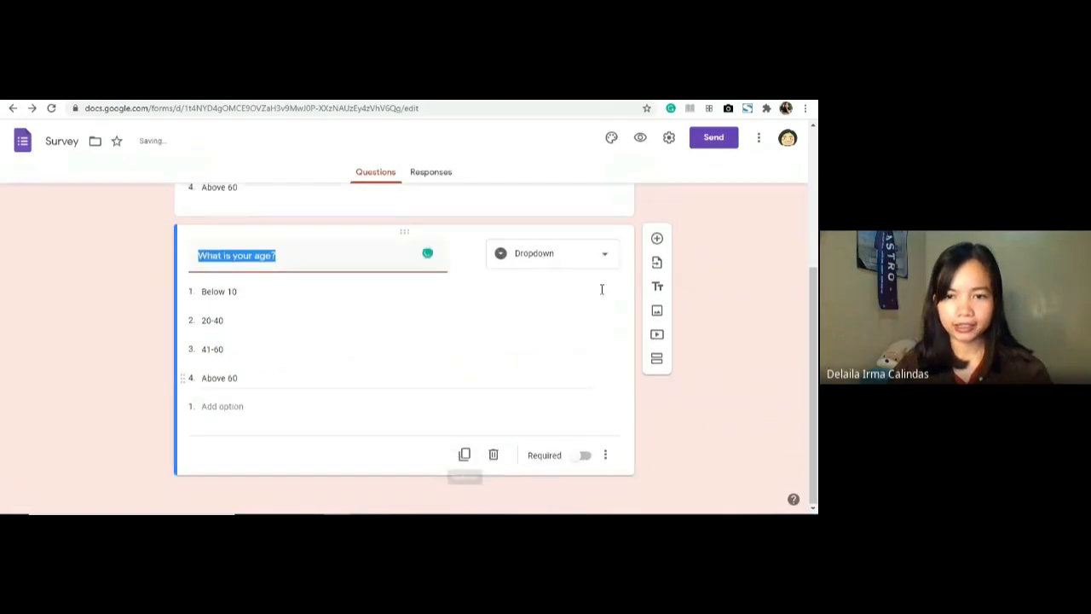
{"action": "left_click", "coordinate": [591, 262]}
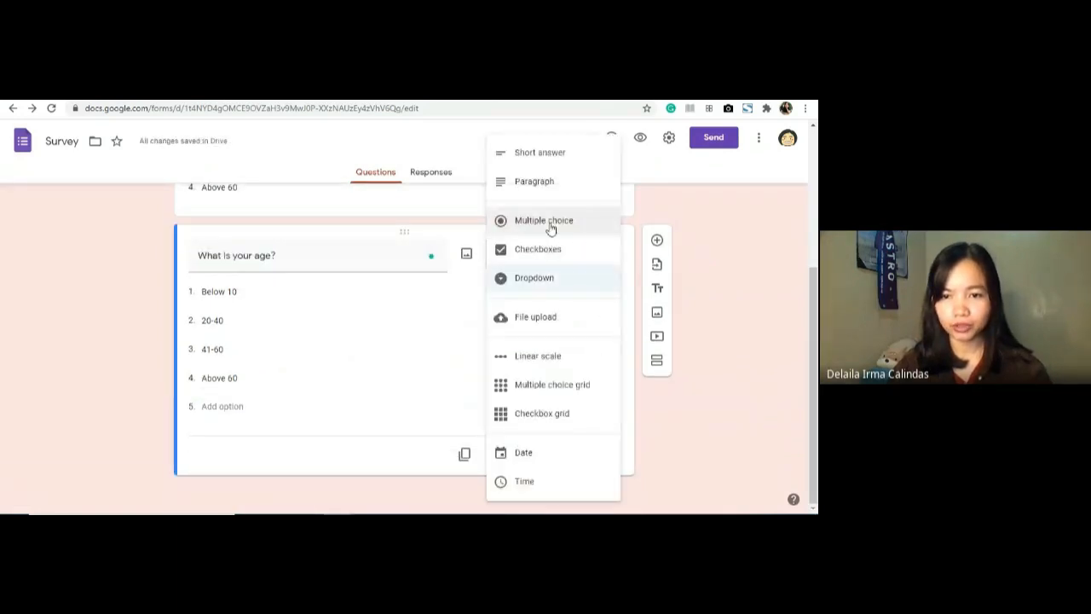
{"action": "left_click", "coordinate": [551, 227]}
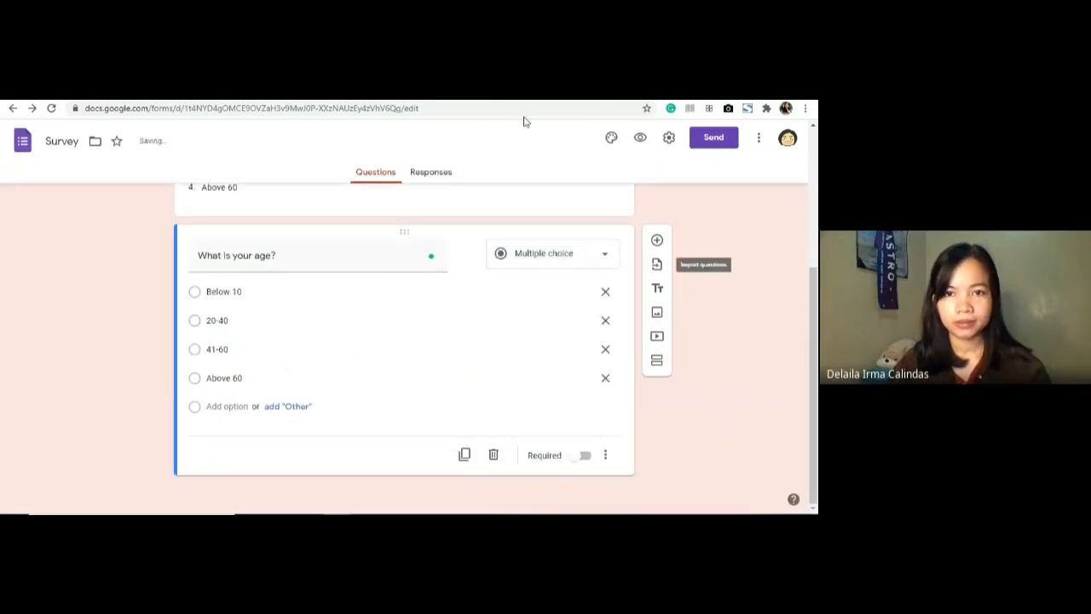
- Preview the form and compare how the dropdown and multiple choice versions of the age question present their answer options
{"action": "left_click", "coordinate": [640, 141]}
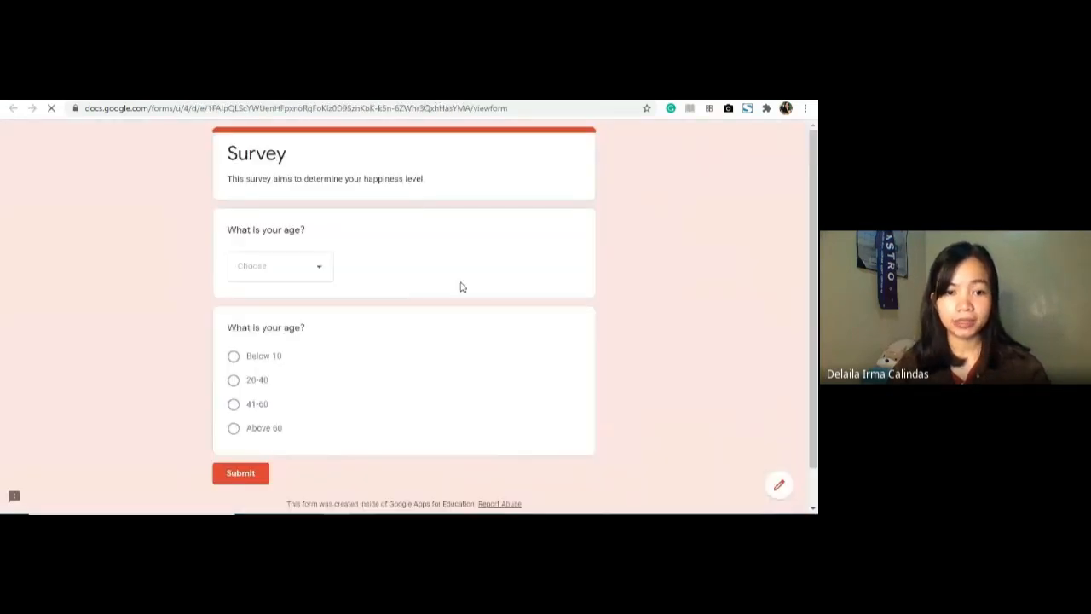
{"action": "scroll", "coordinate": [443, 299], "scroll_direction": "down", "scroll_amount": 1}
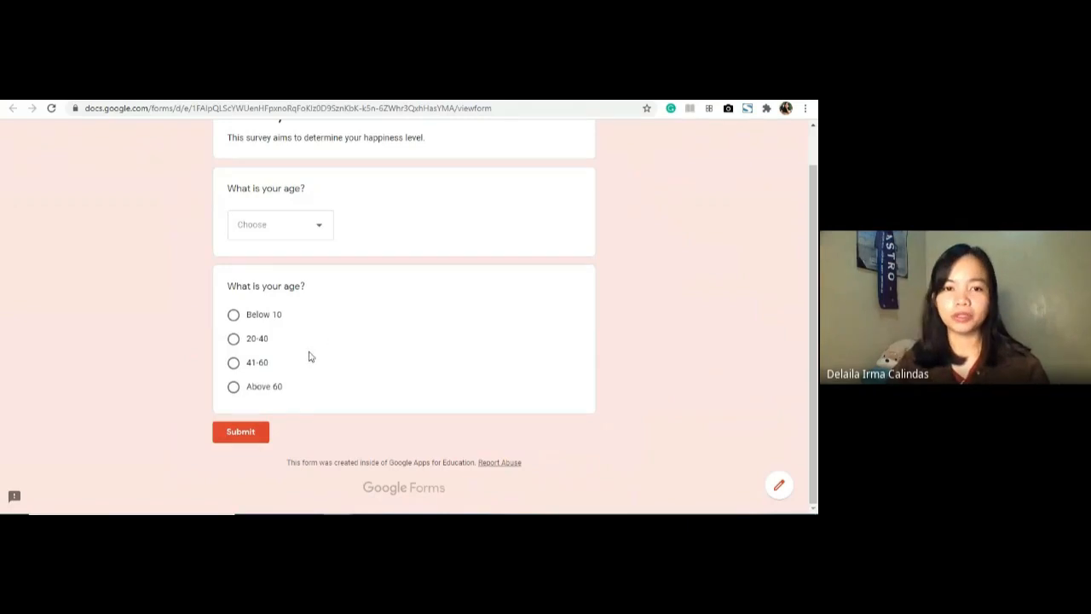
{"action": "left_click", "coordinate": [276, 229]}
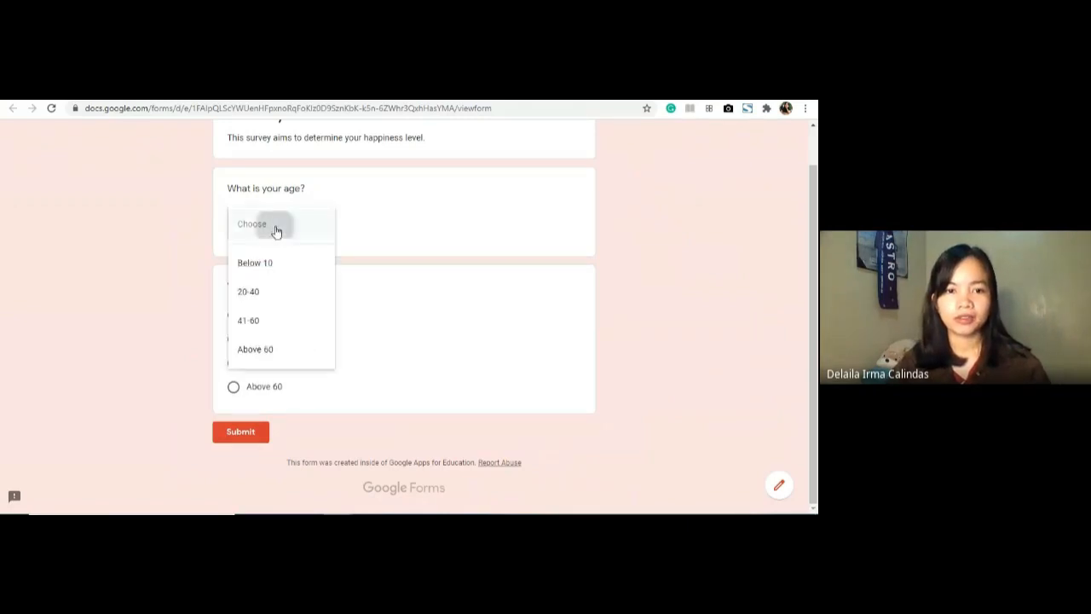
{"action": "left_click", "coordinate": [277, 228]}
{"action": "left_click", "coordinate": [276, 228]}
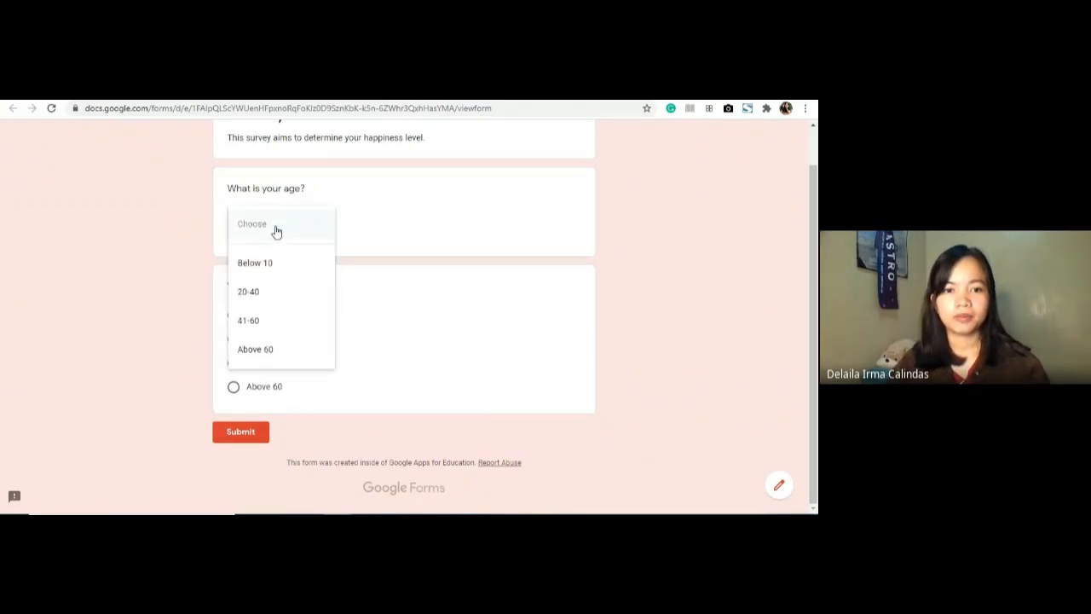
{"action": "left_click", "coordinate": [276, 228]}
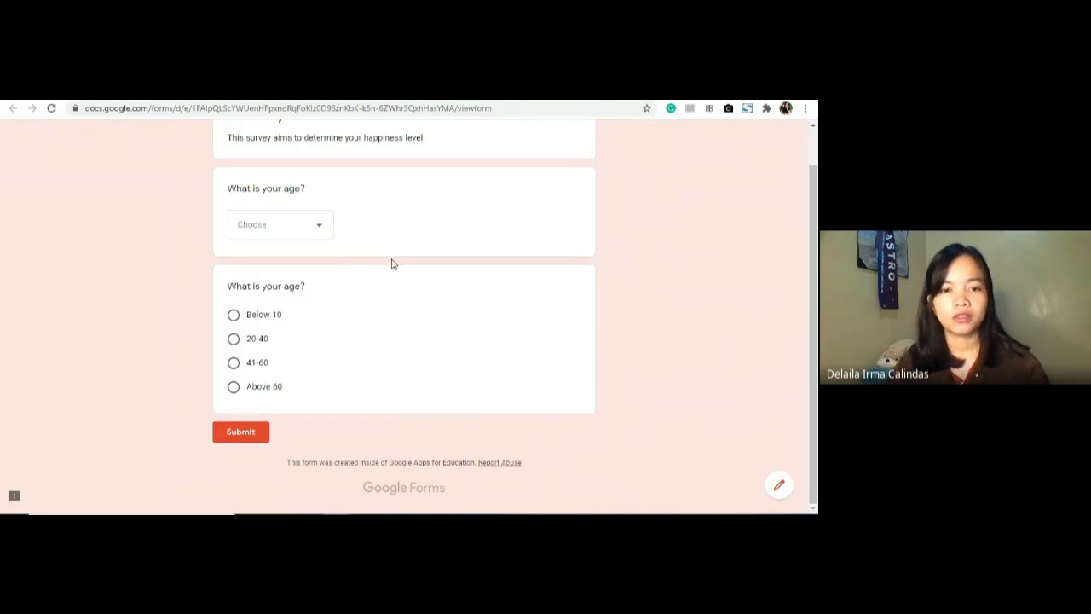
{"action": "left_click", "coordinate": [316, 236]}
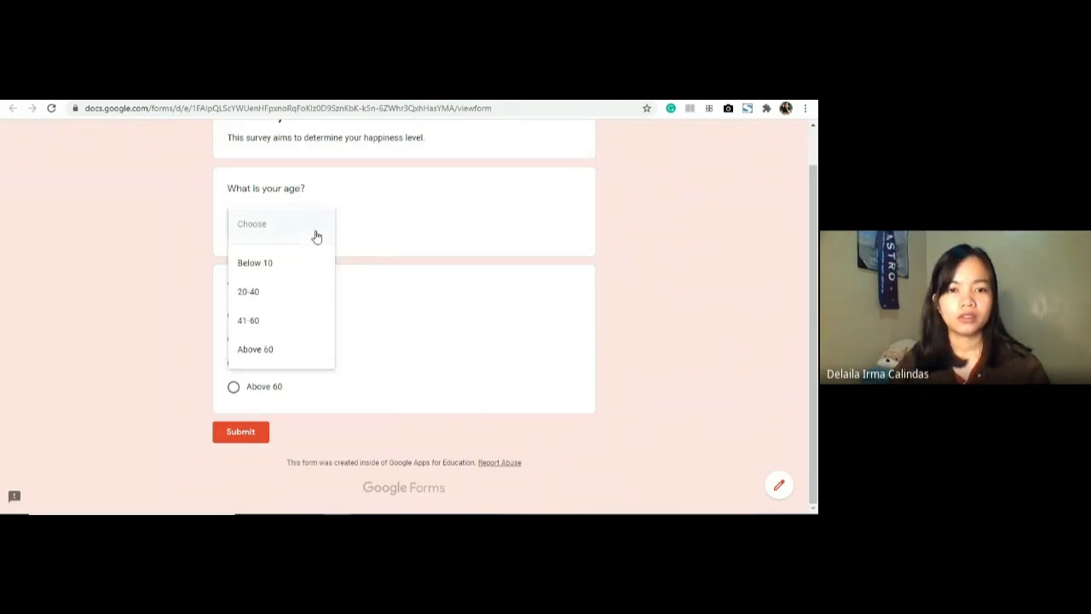
{"action": "left_click", "coordinate": [316, 236]}
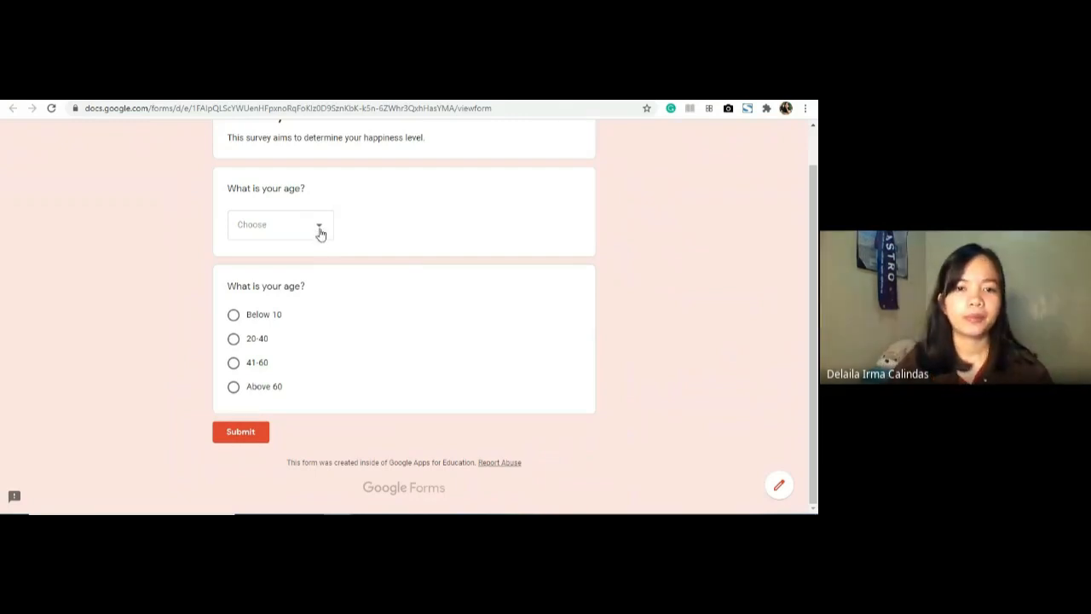
{"action": "left_click", "coordinate": [320, 234]}
{"action": "left_click", "coordinate": [321, 234]}
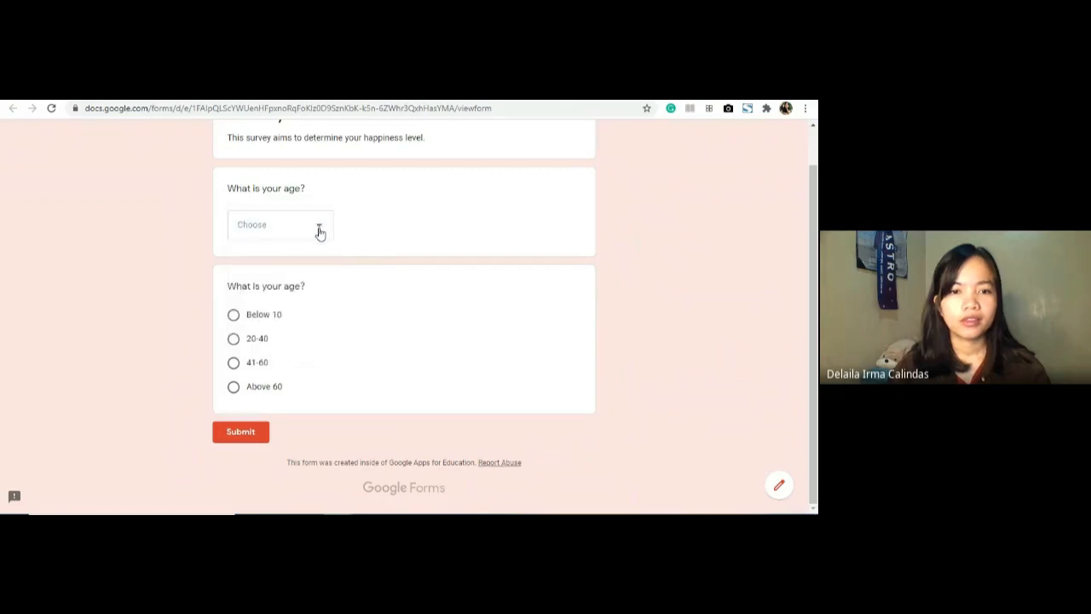
{"action": "left_click", "coordinate": [321, 234]}
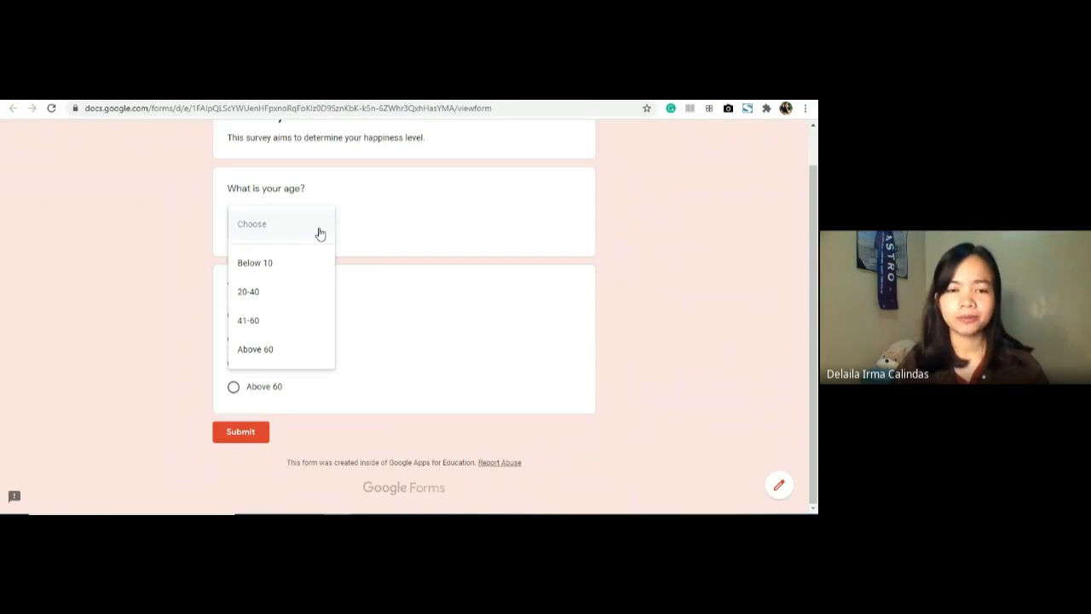
{"action": "left_click", "coordinate": [320, 233]}
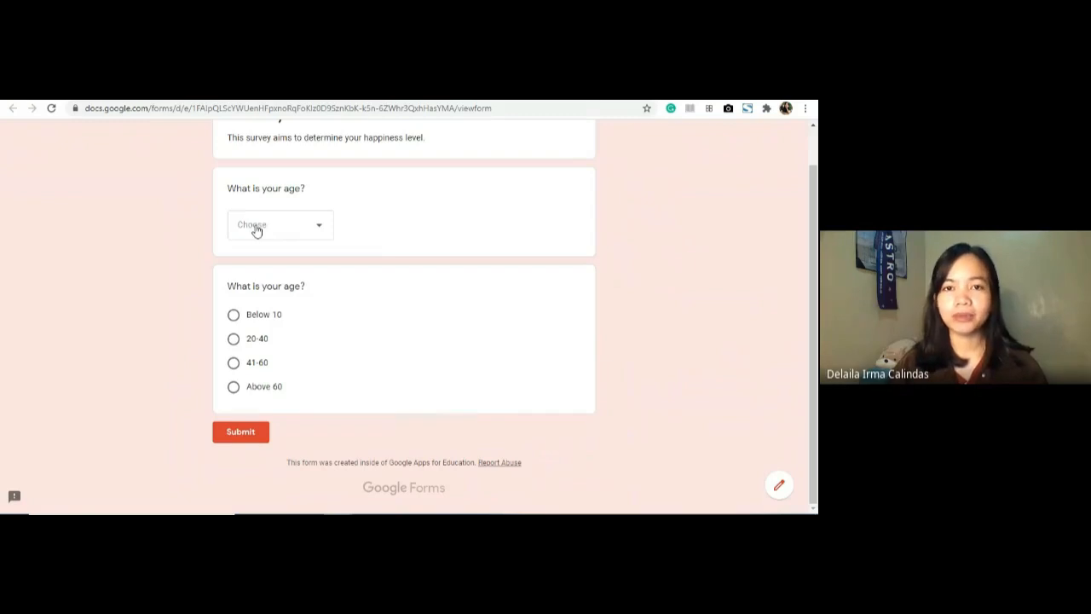
{"action": "left_click", "coordinate": [299, 235]}
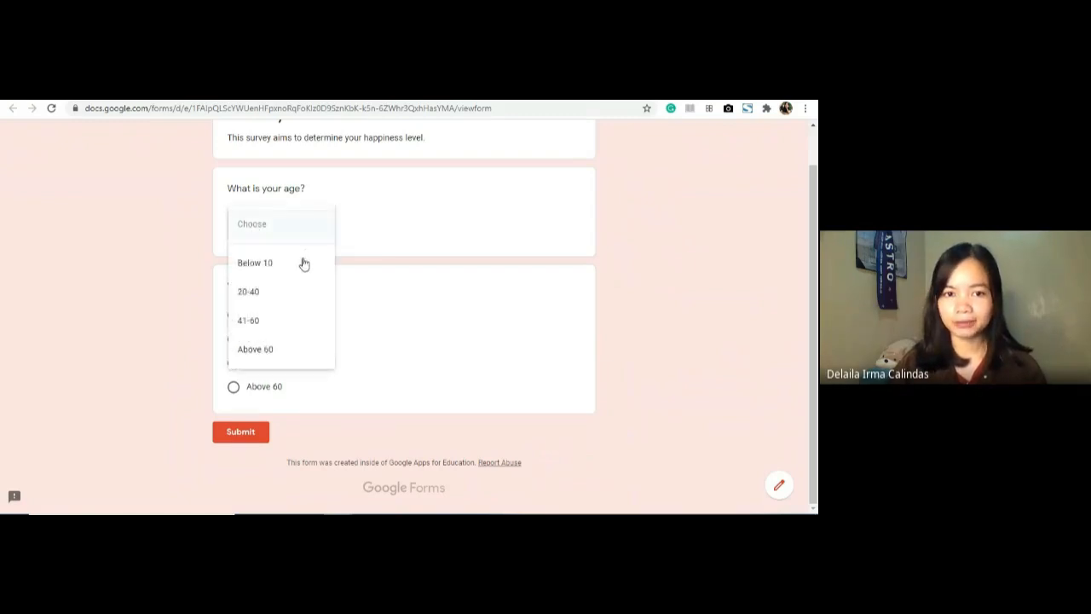
{"action": "left_click", "coordinate": [383, 254]}
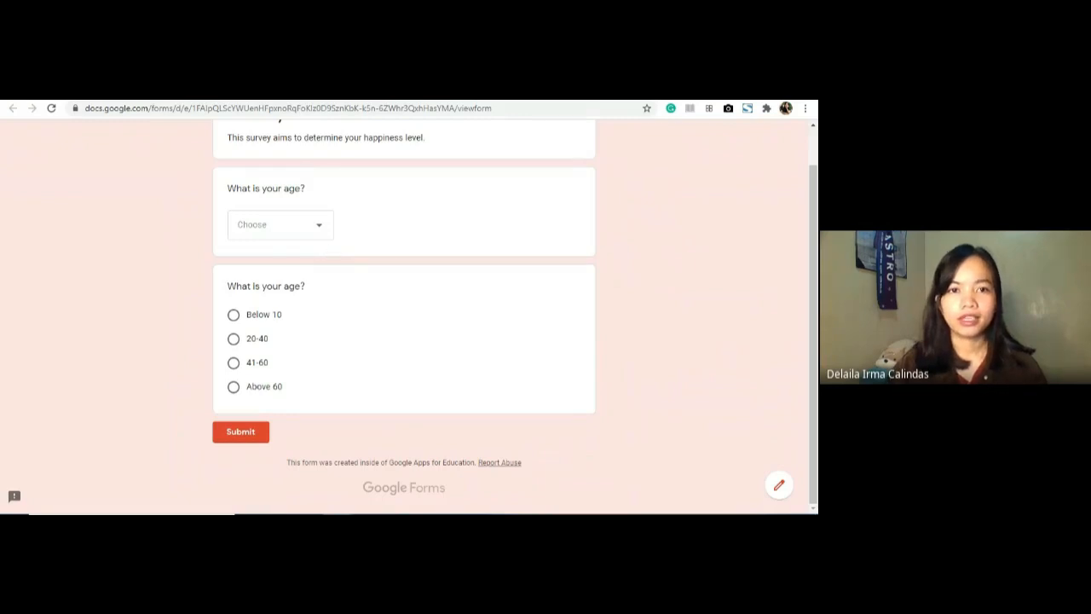
- Switch between the form editor and the preview to recheck the dropdown age question's answer list, ending in the editor
{"action": "key", "text": "ctrl+shift+Tab"}
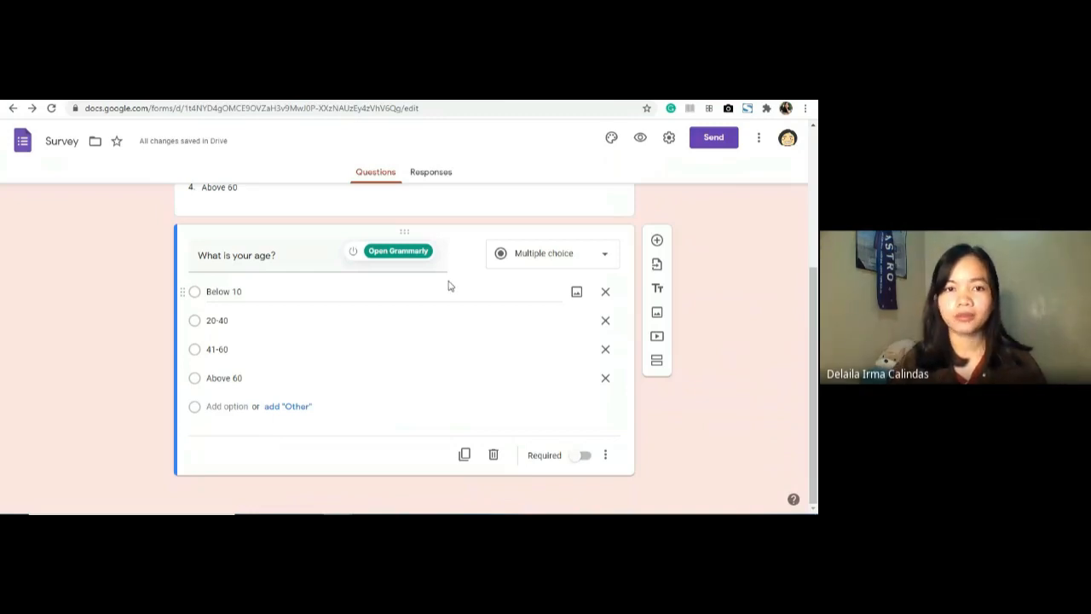
{"action": "scroll", "coordinate": [742, 270], "scroll_direction": "up", "scroll_amount": 2}
{"action": "scroll", "coordinate": [739, 276], "scroll_direction": "down", "scroll_amount": 2}
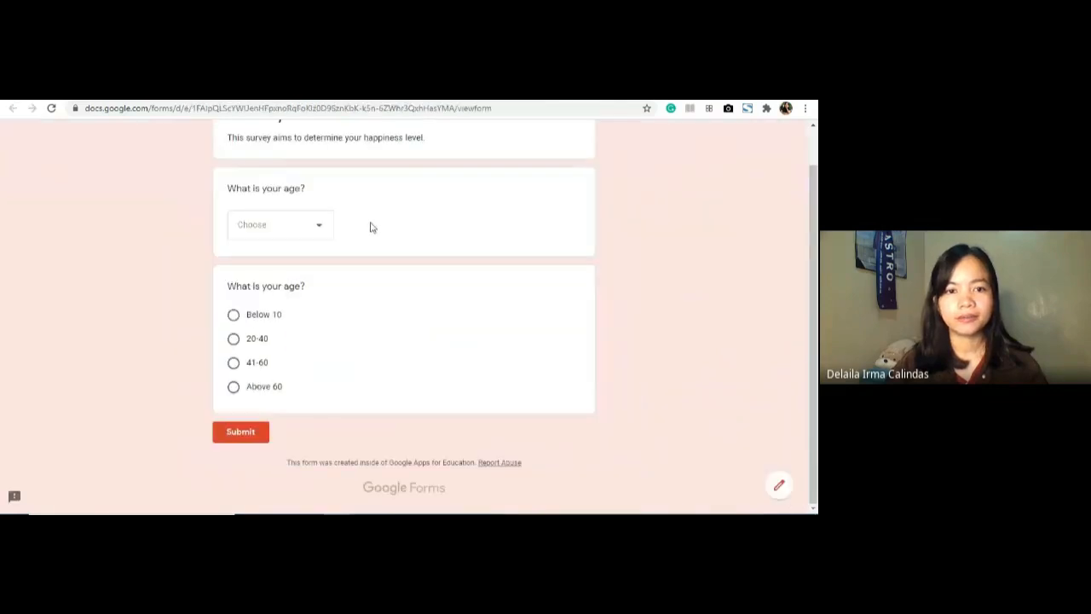
{"action": "left_click", "coordinate": [320, 232]}
{"action": "left_click", "coordinate": [322, 234]}
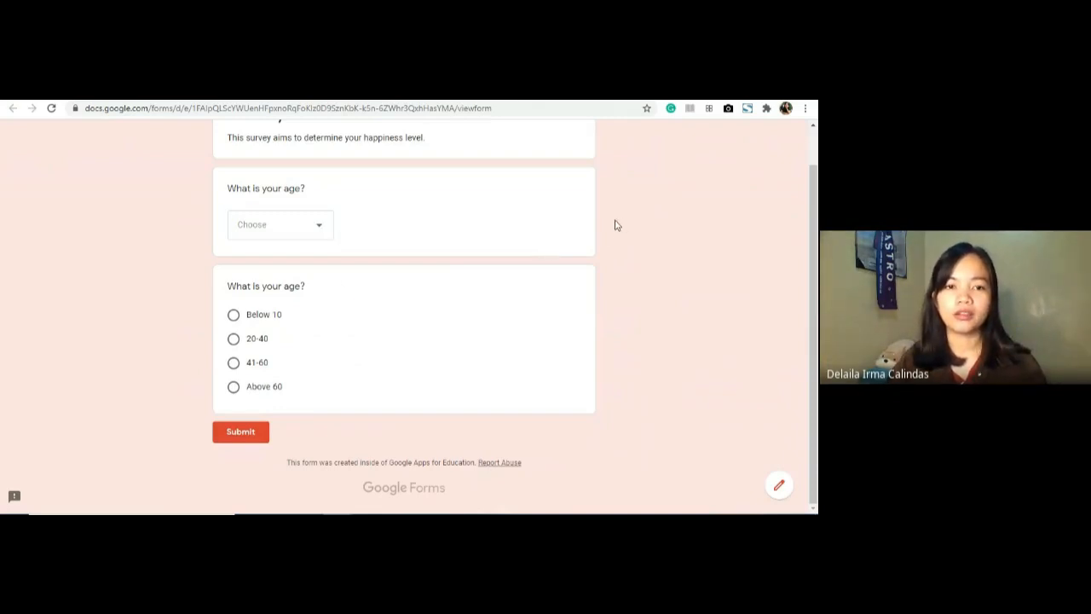
{"action": "left_click", "coordinate": [286, 231]}
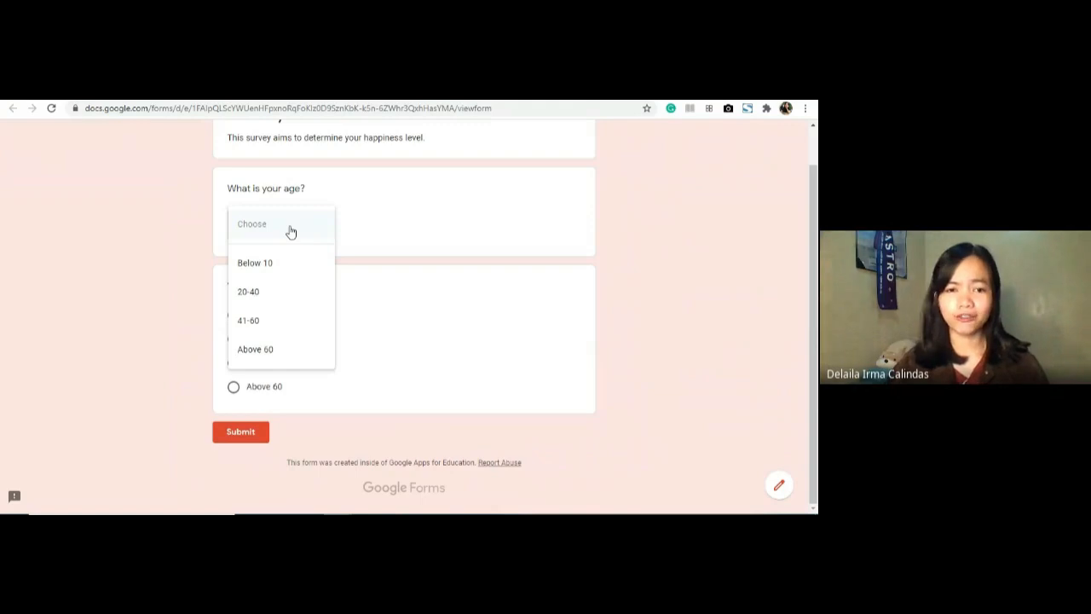
{"action": "left_click", "coordinate": [432, 230]}
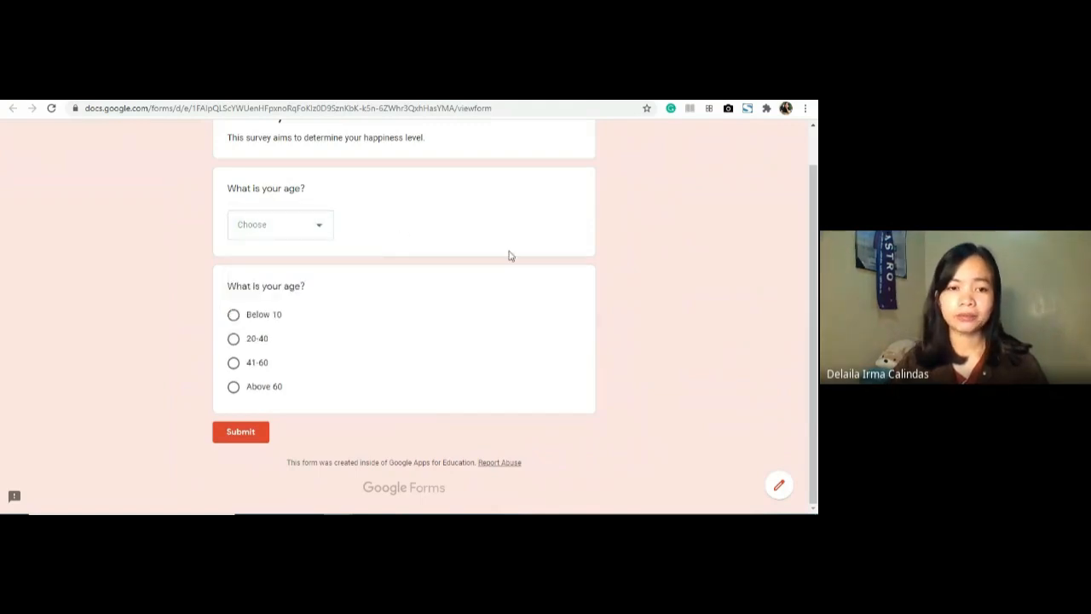
{"action": "left_click", "coordinate": [231, 103]}
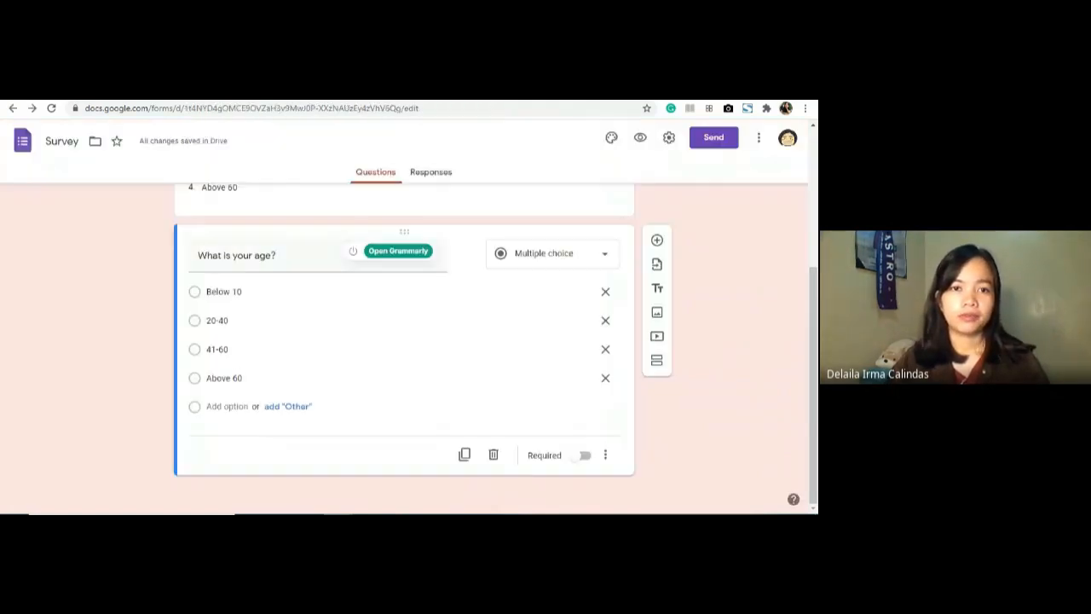
{"action": "key", "text": "ctrl+Tab"}
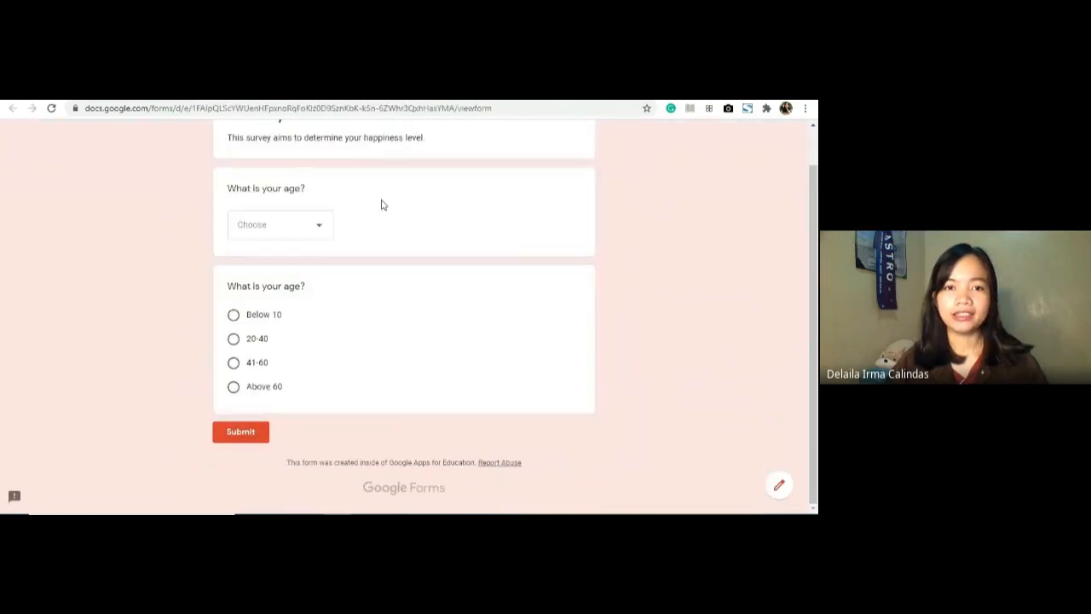
{"action": "left_click", "coordinate": [329, 236]}
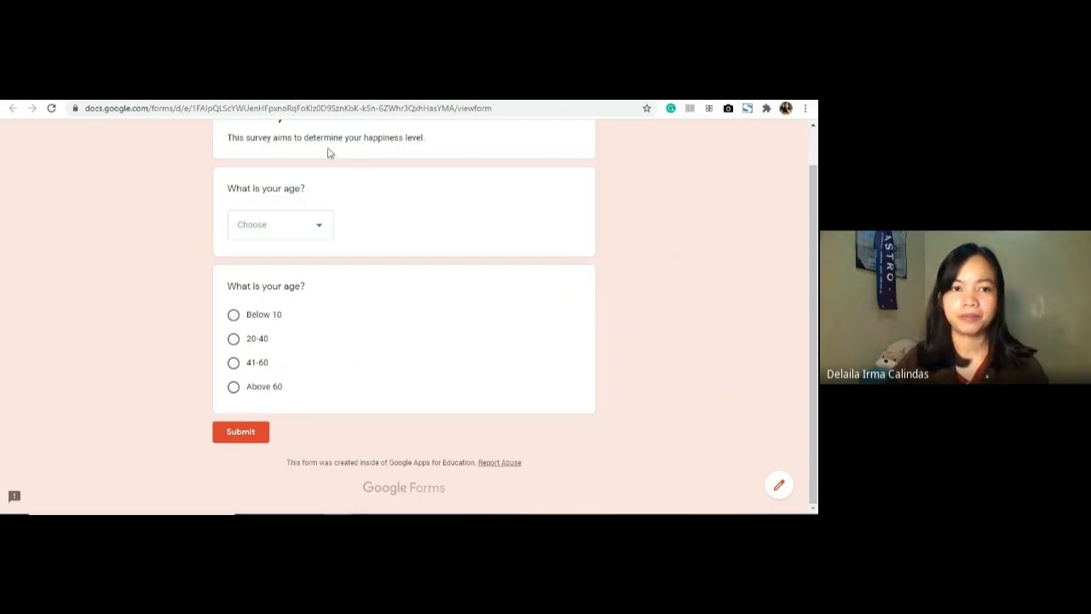
{"action": "left_click", "coordinate": [333, 92]}
- Review the available question types and add a new blank question below the multiple choice age question
{"action": "scroll", "coordinate": [645, 273], "scroll_direction": "up", "scroll_amount": 3}
{"action": "scroll", "coordinate": [646, 272], "scroll_direction": "down", "scroll_amount": 3}
{"action": "left_click", "coordinate": [555, 258]}
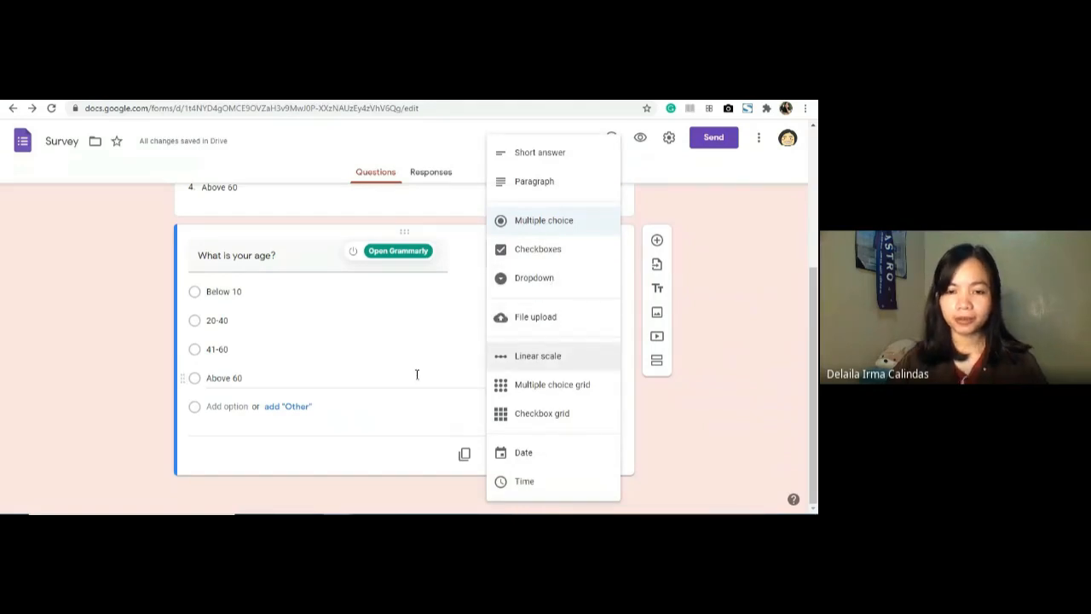
{"action": "left_click", "coordinate": [695, 338]}
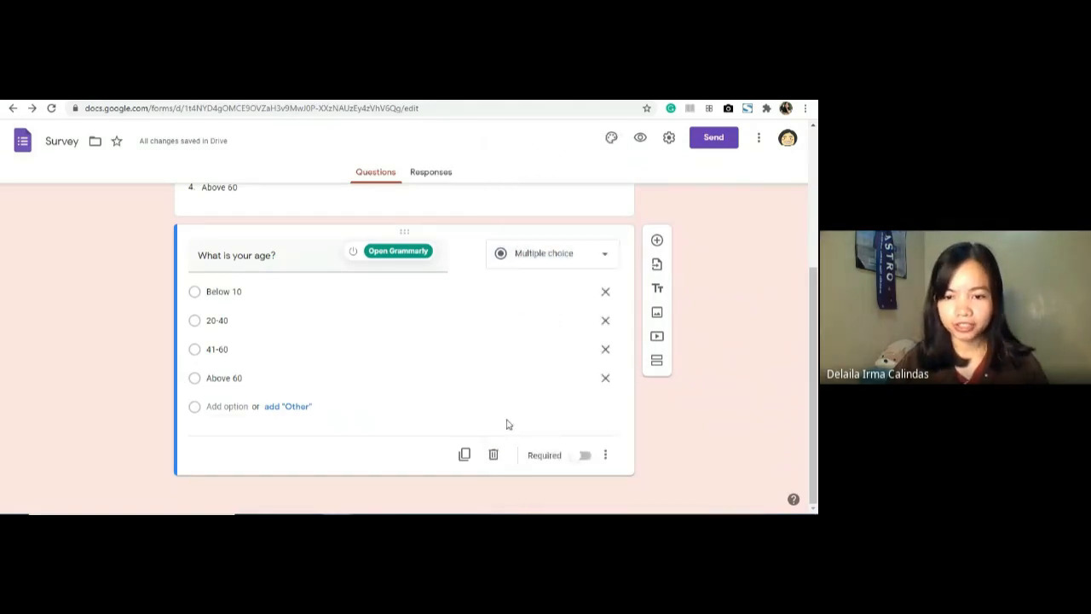
{"action": "left_click", "coordinate": [657, 242]}
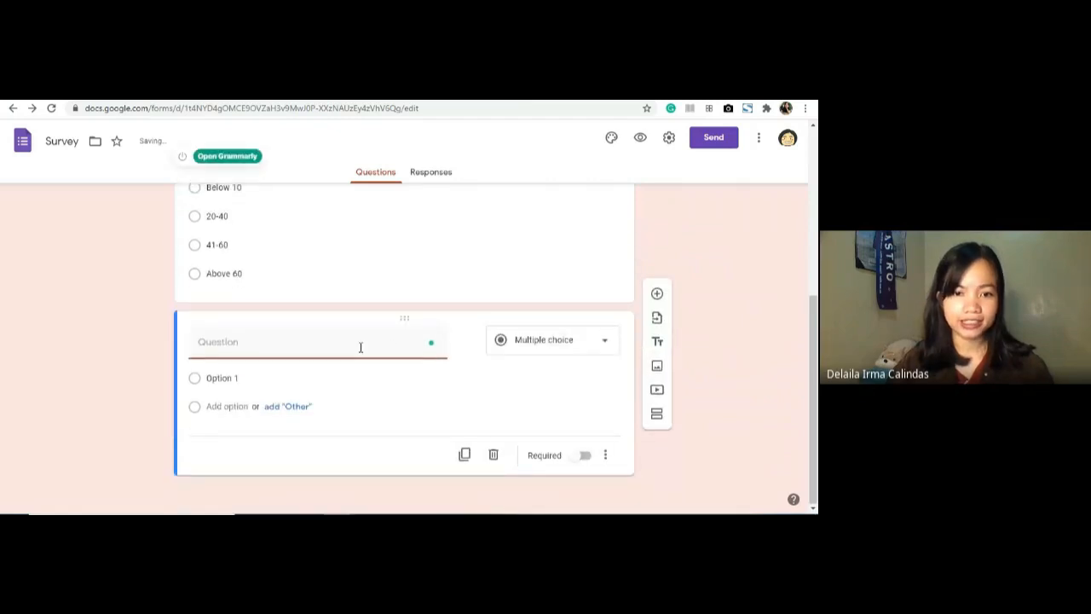
- Change the blank question's type to File upload and agree to let respondents upload files to Drive
{"action": "type", "text": "W"}
{"action": "key", "text": "BackSpace"}
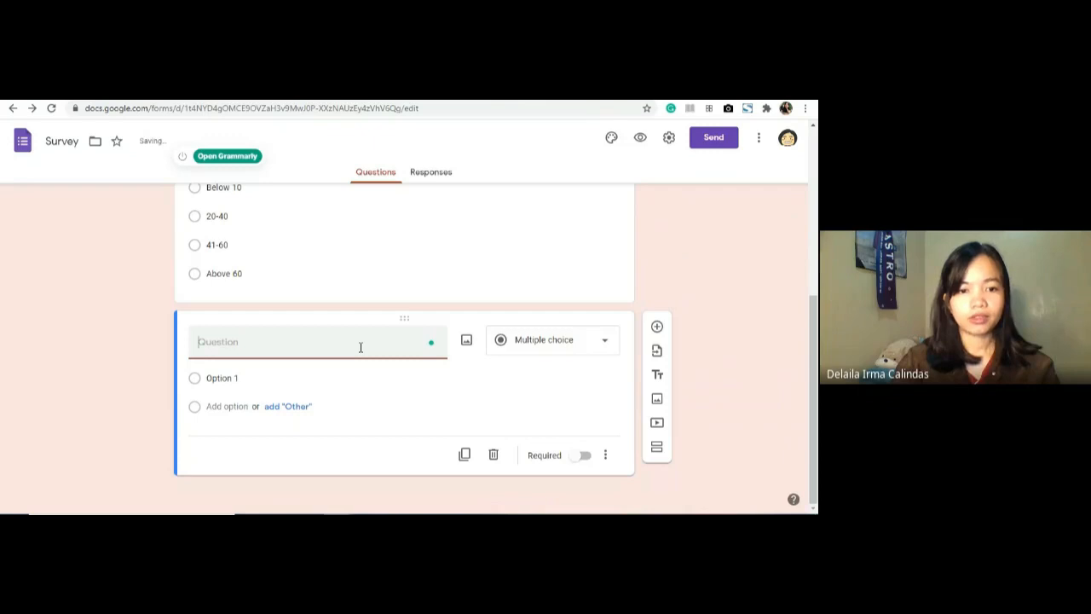
{"action": "left_click", "coordinate": [554, 341]}
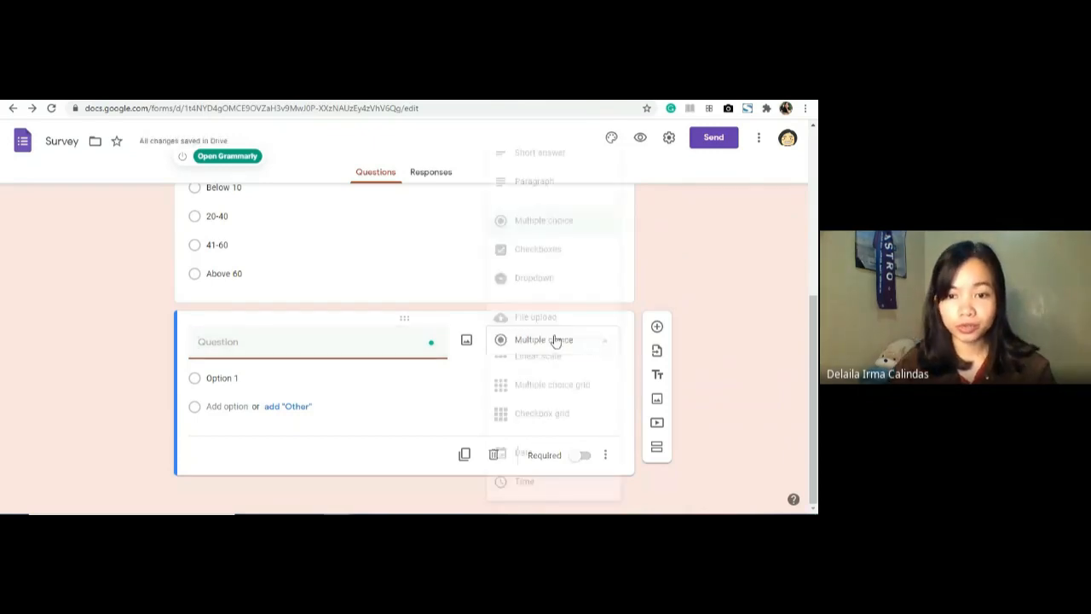
{"action": "left_click", "coordinate": [535, 315]}
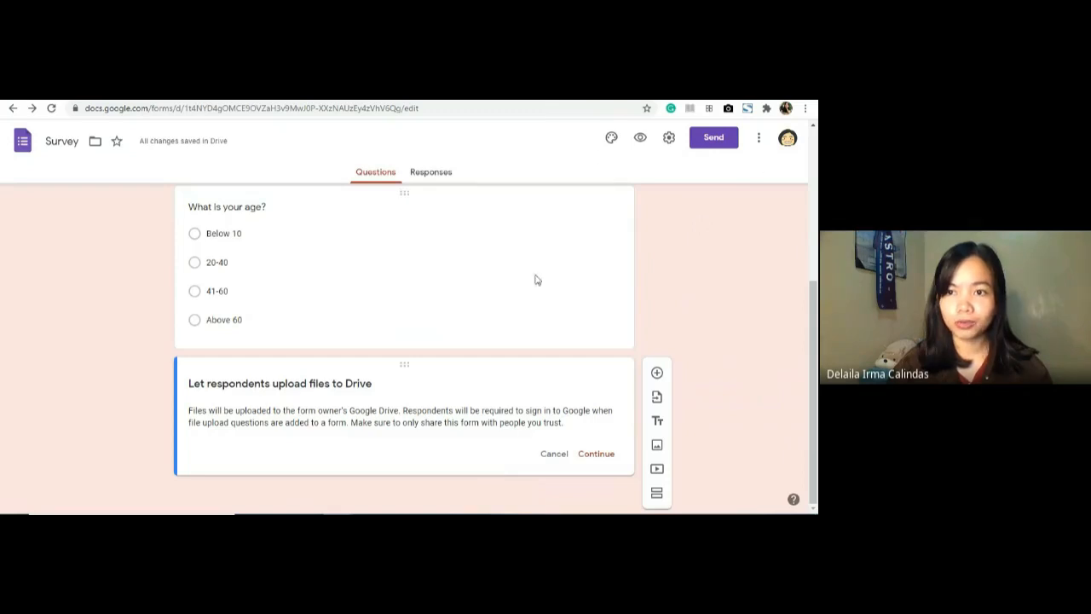
{"action": "left_click", "coordinate": [595, 457]}
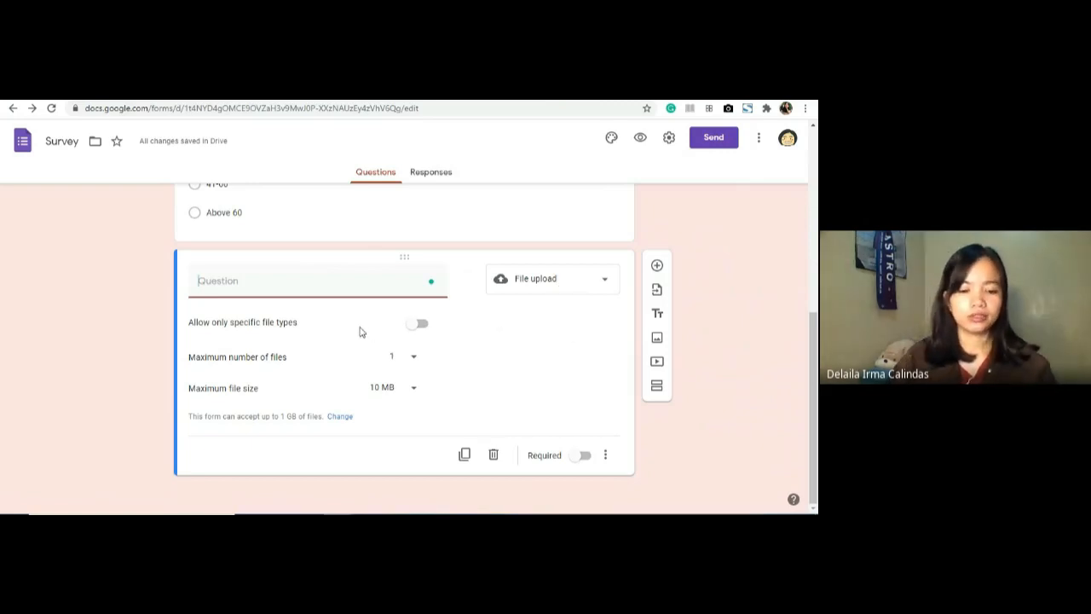
- Title the file upload question "Upload your artwork here", applying the suggested spelling correction to "artwork"
{"action": "type", "text": "Uploa"}
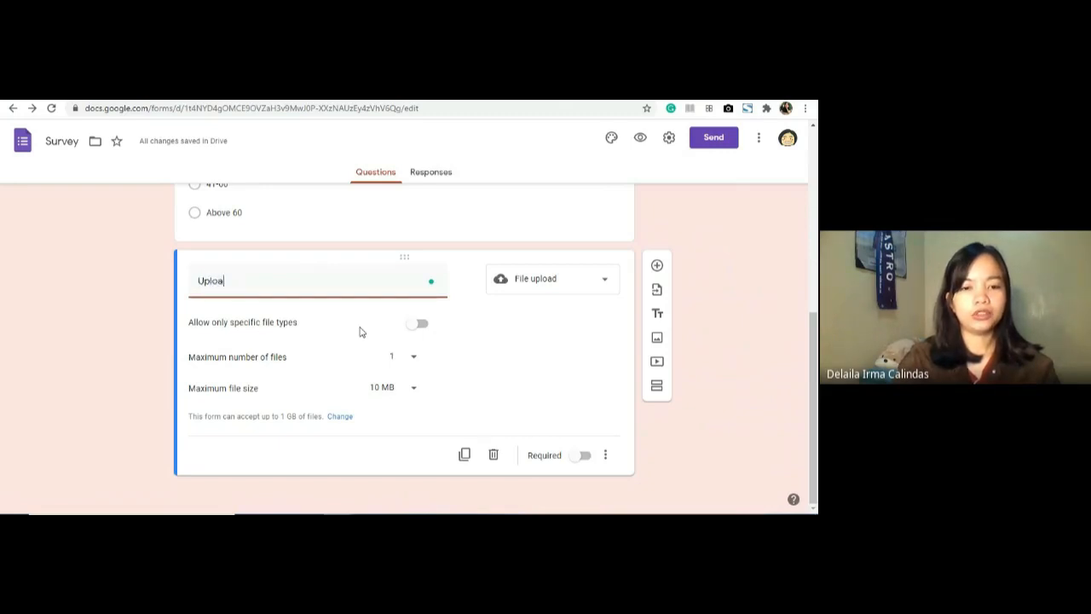
{"action": "type", "text": "d your ar"}
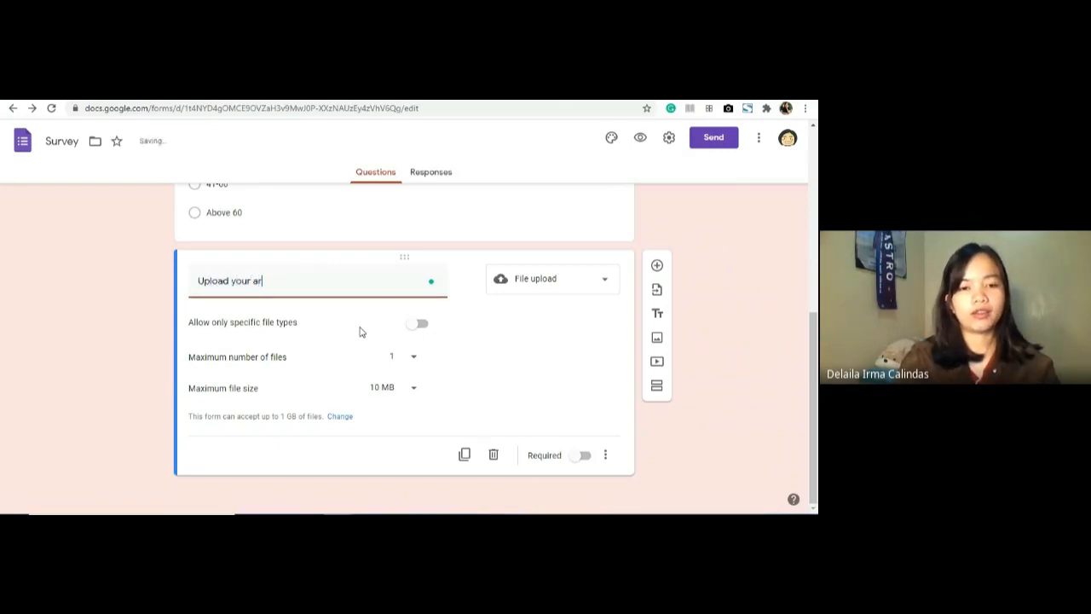
{"action": "type", "text": "t work her"}
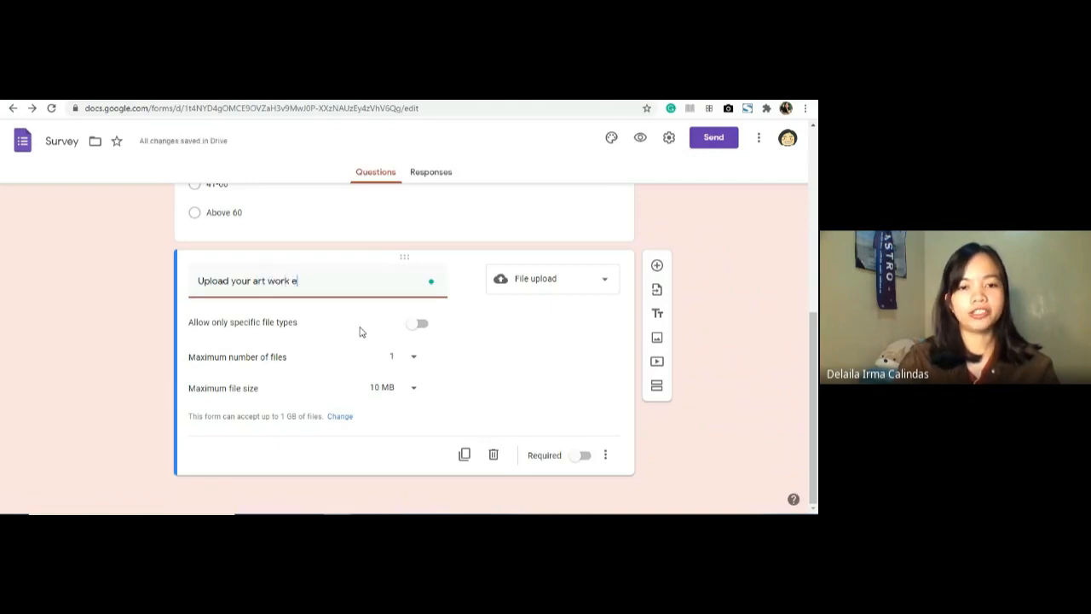
{"action": "type", "text": "e"}
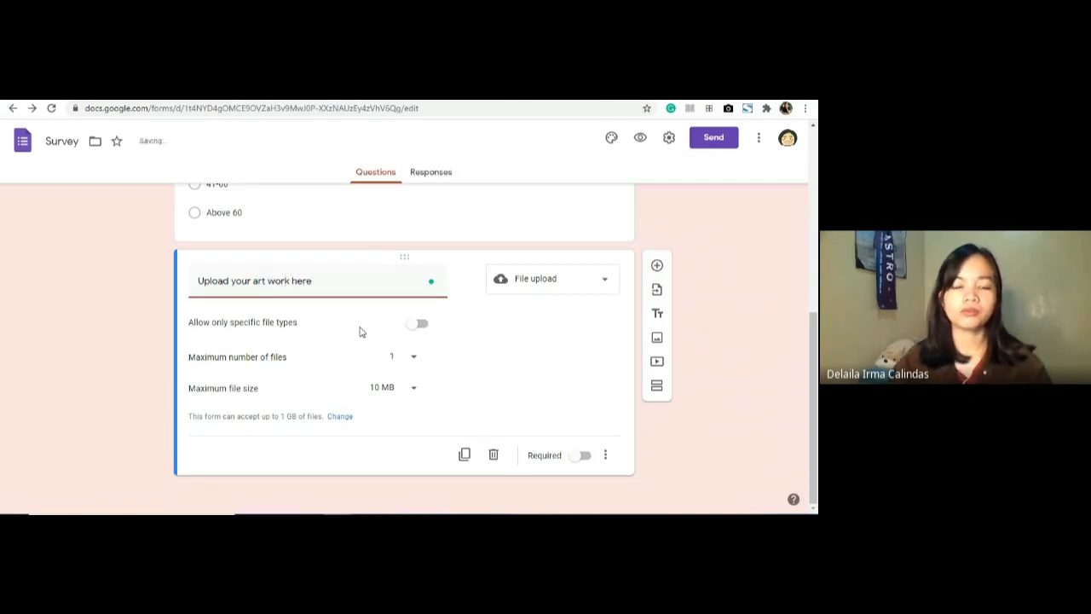
{"action": "left_click", "coordinate": [753, 286]}
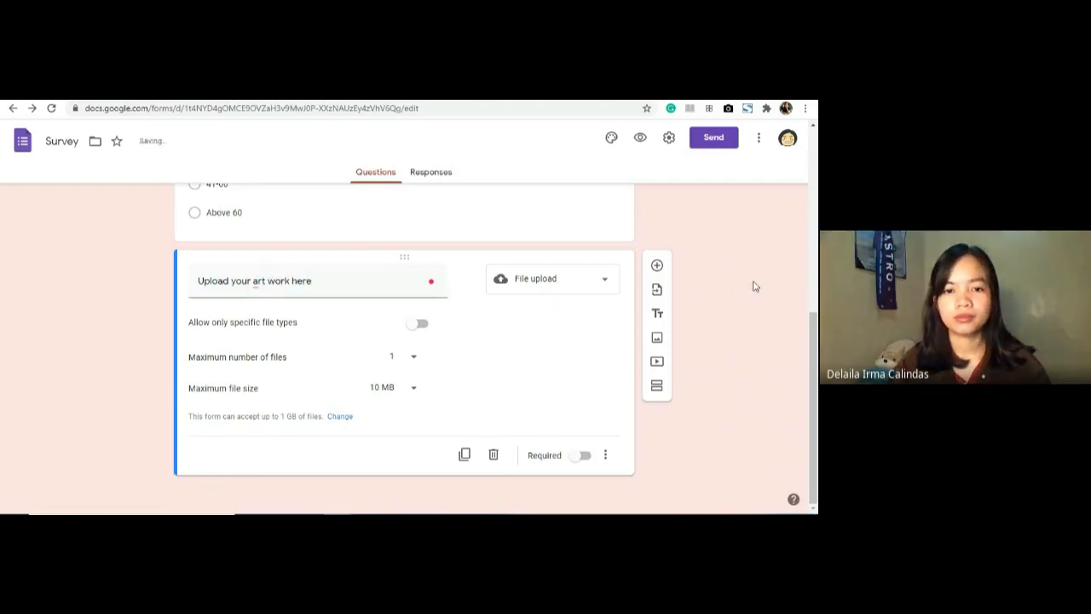
{"action": "left_click", "coordinate": [256, 282]}
{"action": "left_click", "coordinate": [280, 315]}
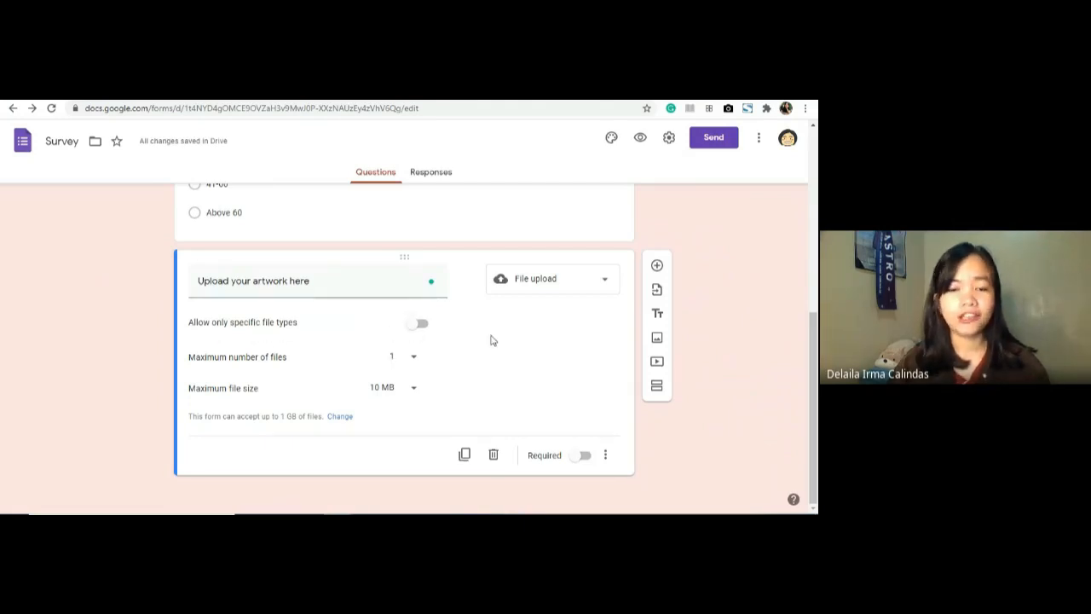
{"action": "left_click", "coordinate": [292, 287]}
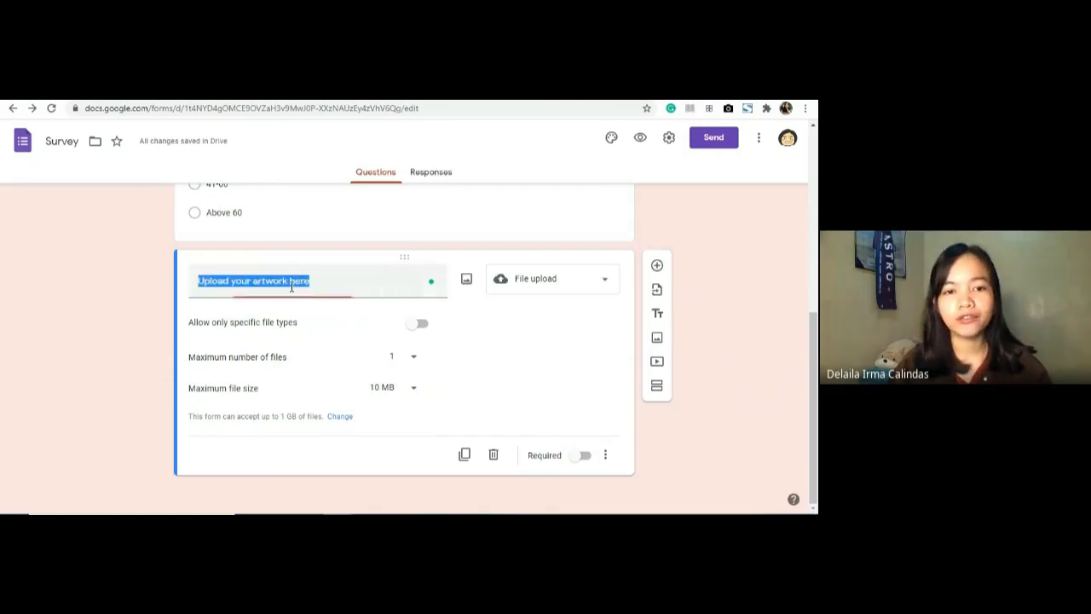
{"action": "left_click", "coordinate": [307, 281]}
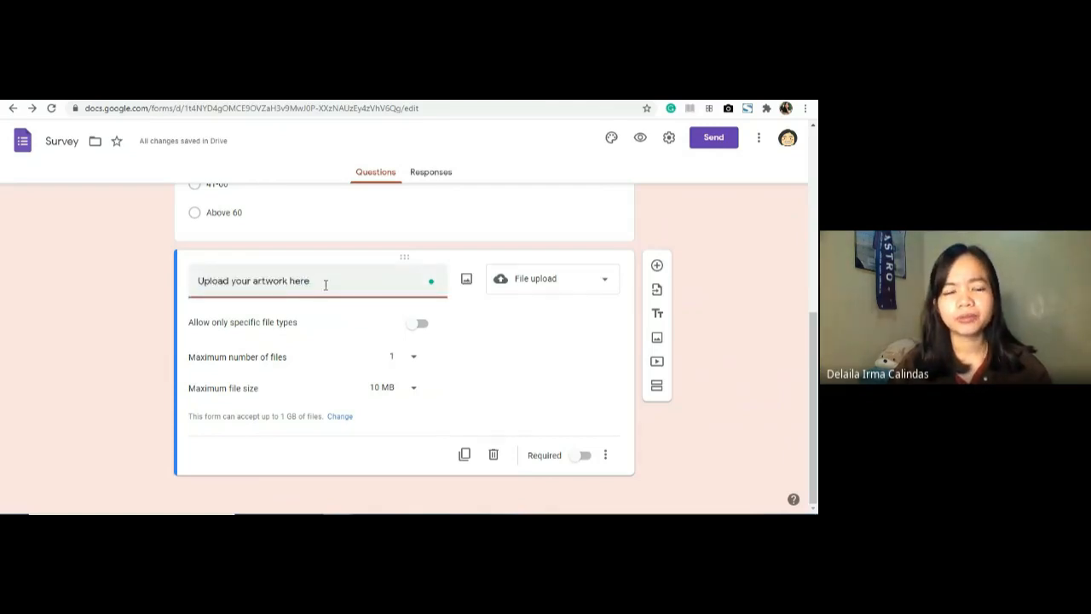
{"action": "left_click", "coordinate": [531, 341]}
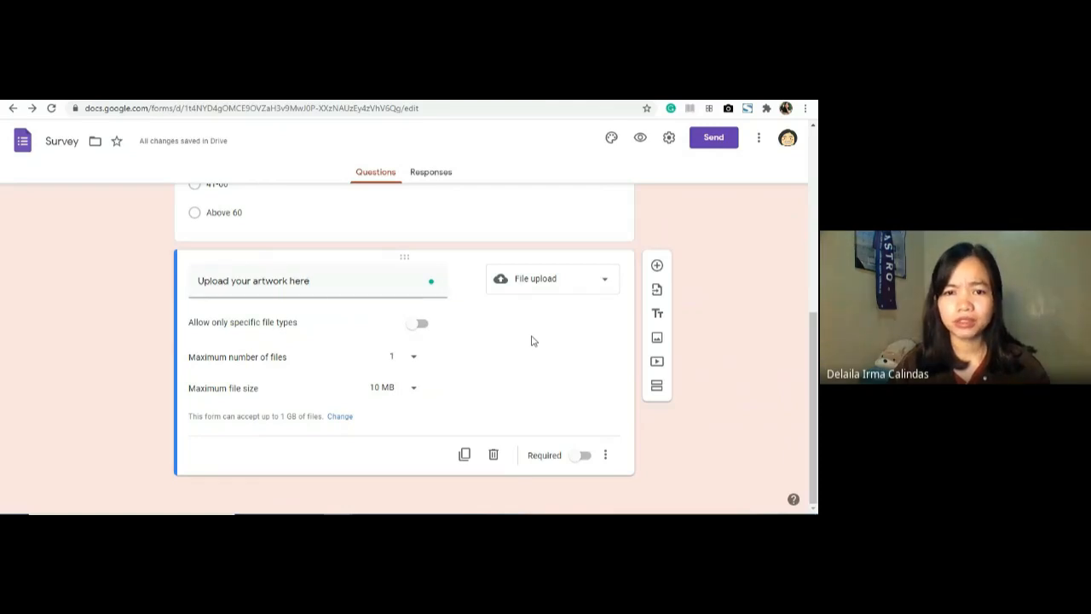
- Restrict the artwork upload question to specific file types, allowing only Image files
{"action": "left_click", "coordinate": [417, 325]}
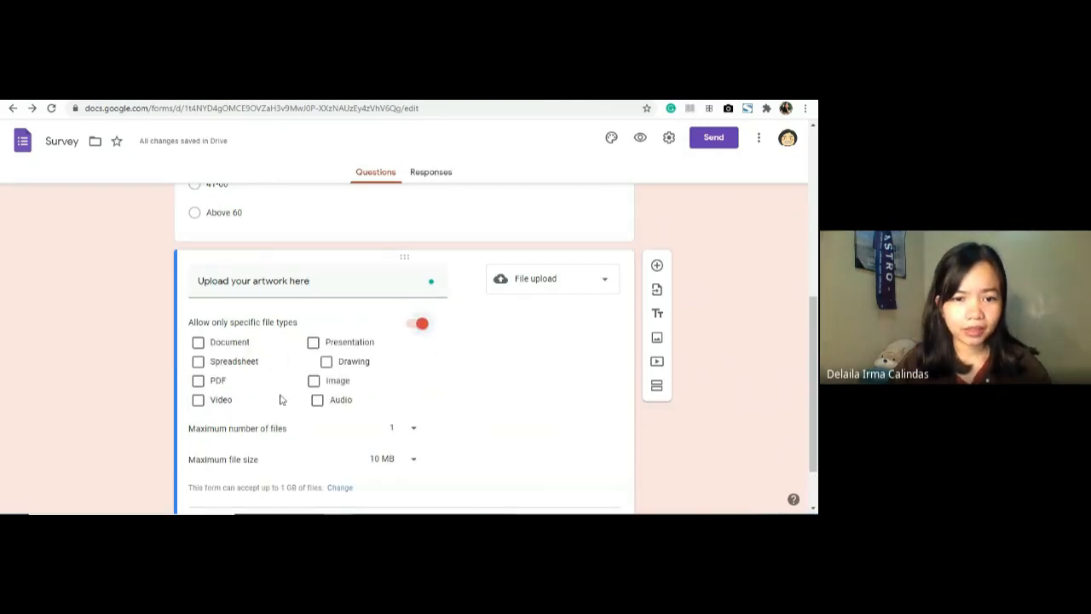
{"action": "left_click", "coordinate": [317, 384]}
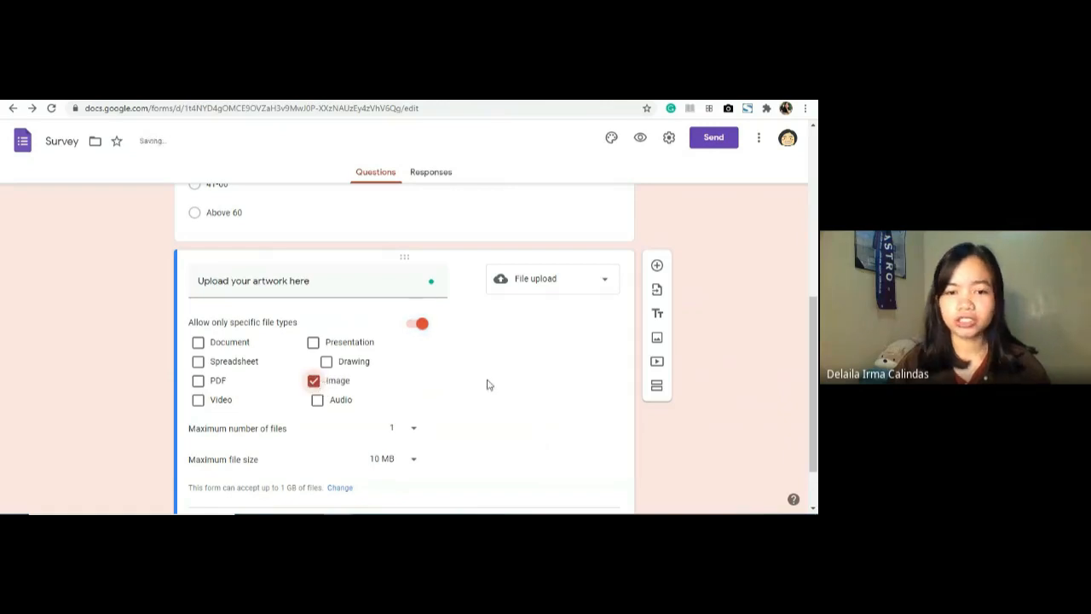
{"action": "scroll", "coordinate": [530, 374], "scroll_direction": "down", "scroll_amount": 2}
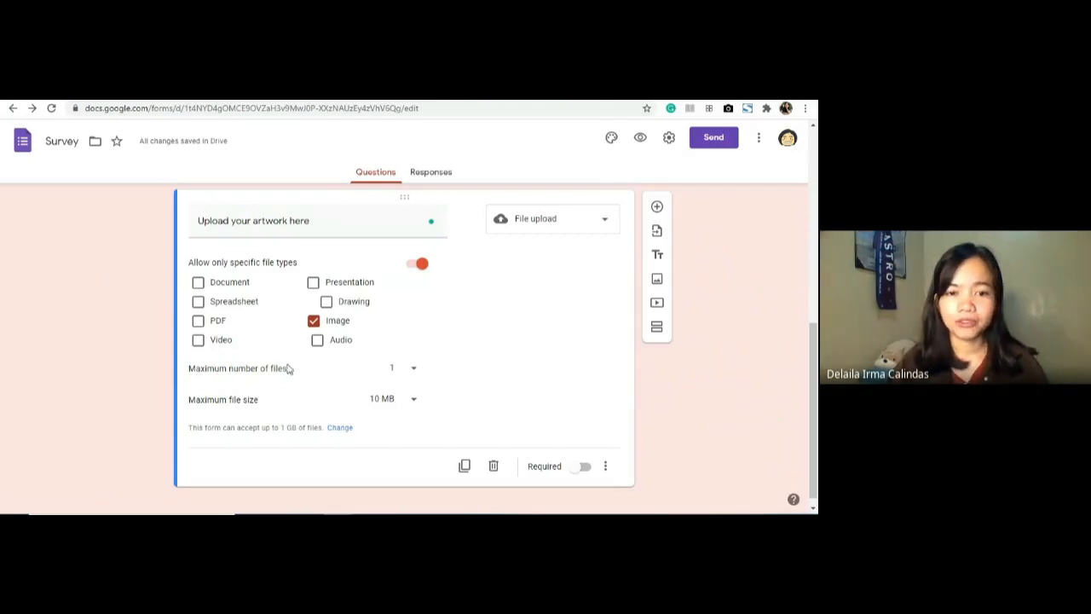
- Review the choices for maximum number of files and maximum file size, and make the artwork upload question required
{"action": "left_click", "coordinate": [417, 372]}
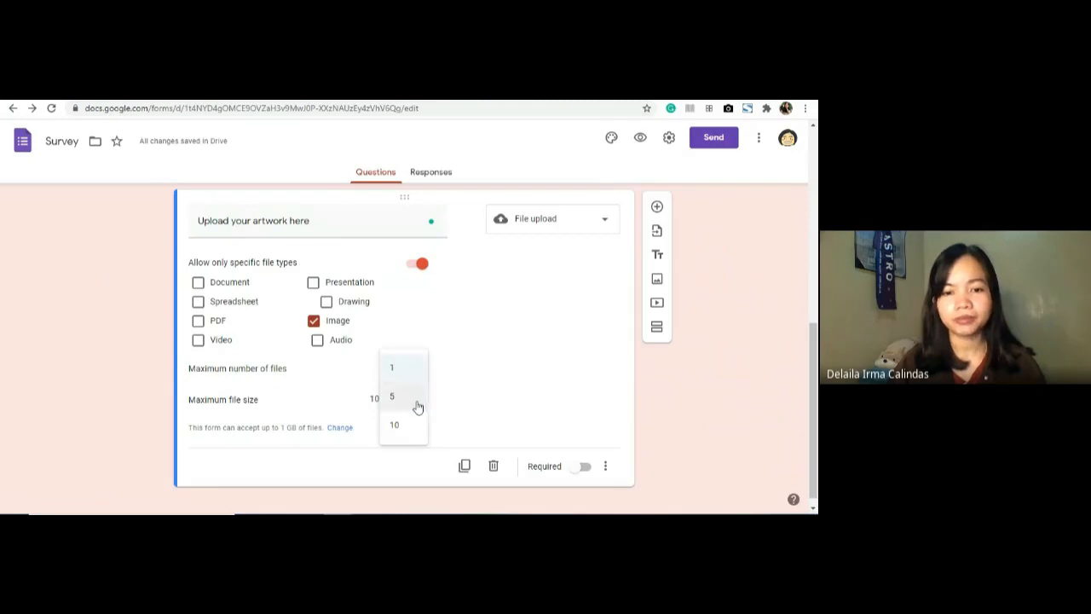
{"action": "left_click", "coordinate": [478, 375]}
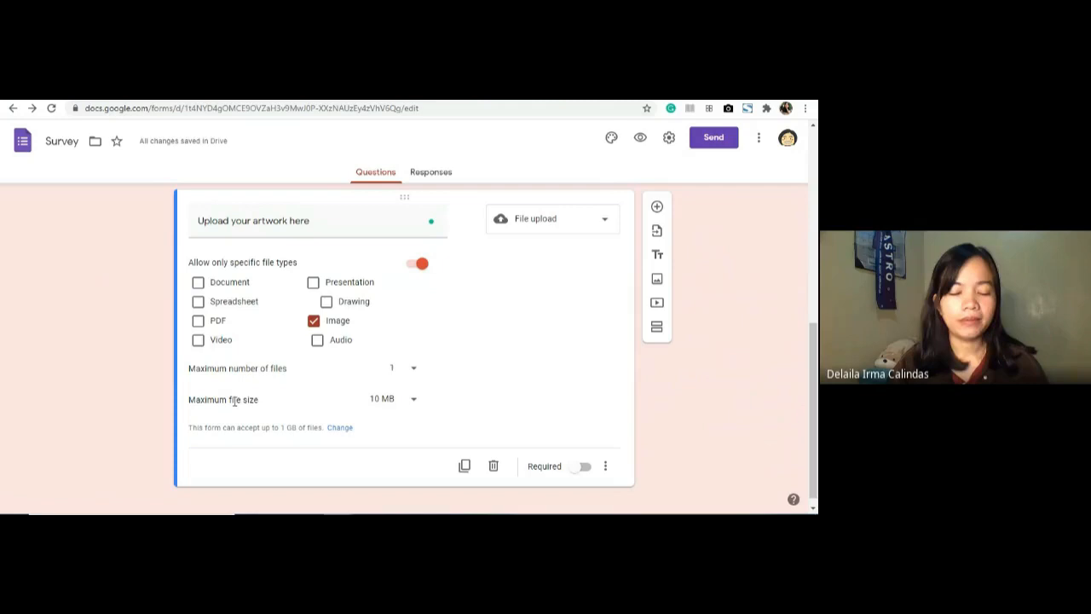
{"action": "left_click", "coordinate": [390, 399]}
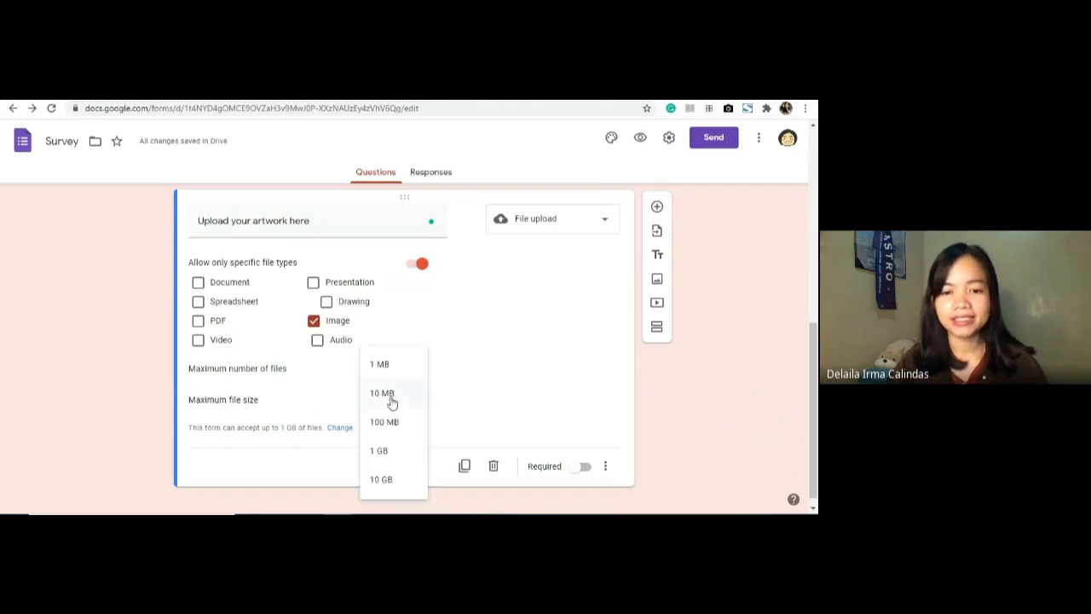
{"action": "left_click", "coordinate": [461, 401]}
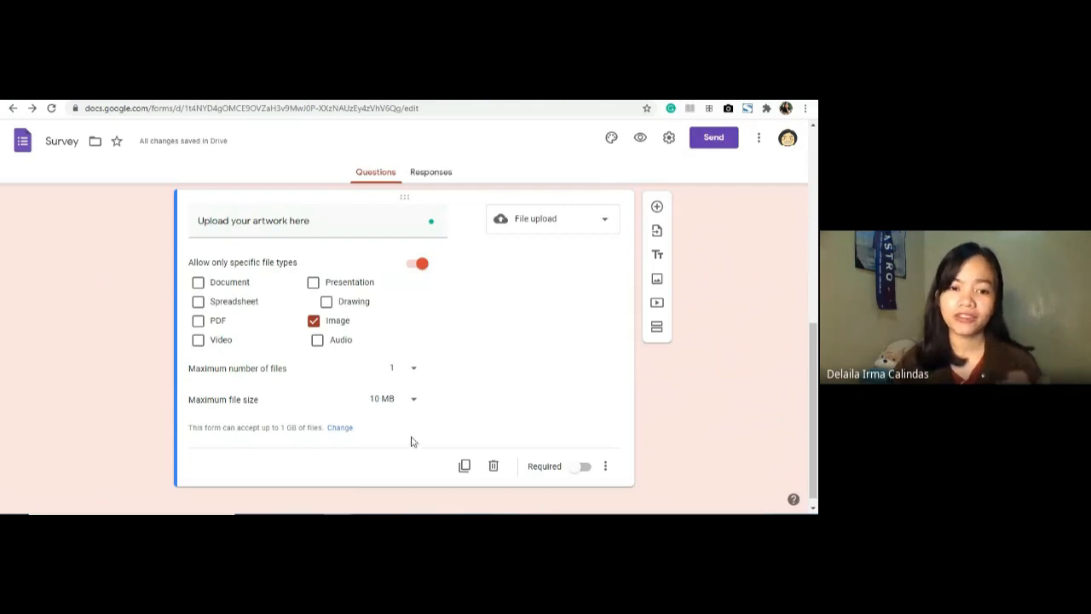
{"action": "left_click", "coordinate": [408, 408]}
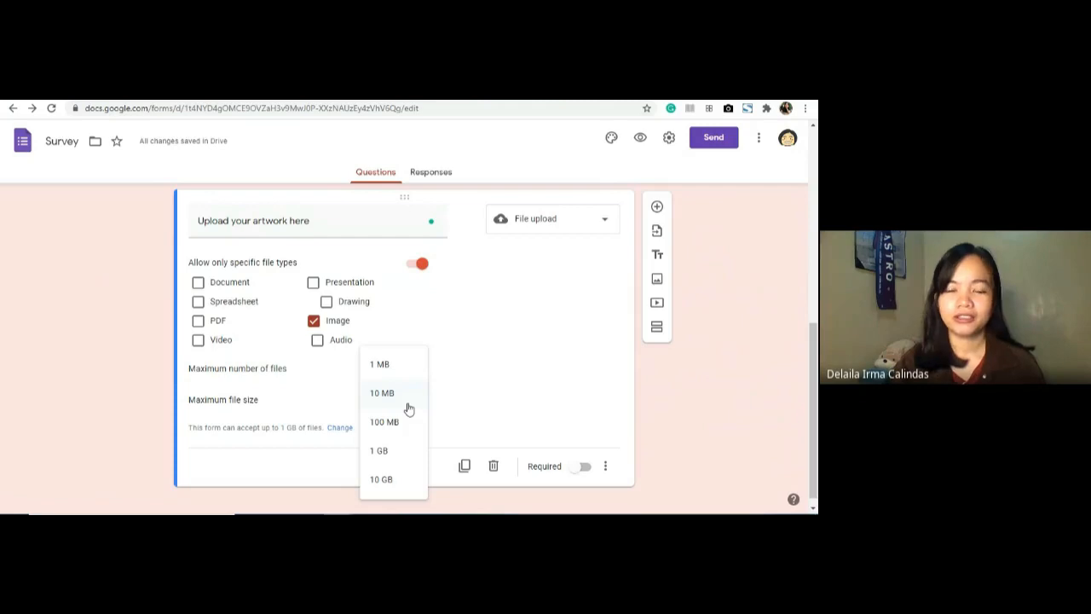
{"action": "left_click", "coordinate": [709, 362]}
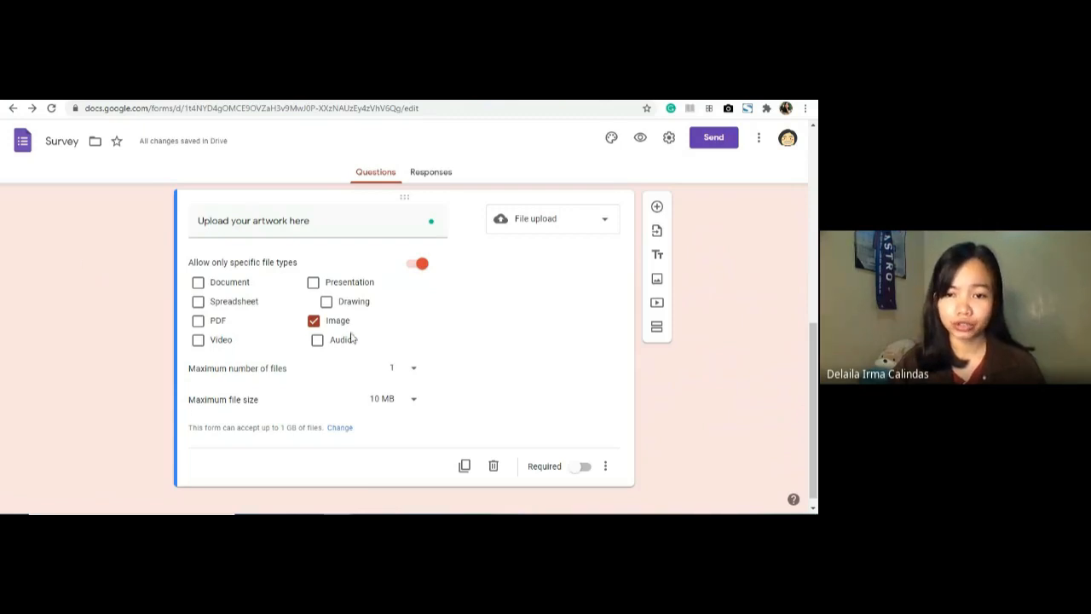
{"action": "left_click", "coordinate": [585, 467]}
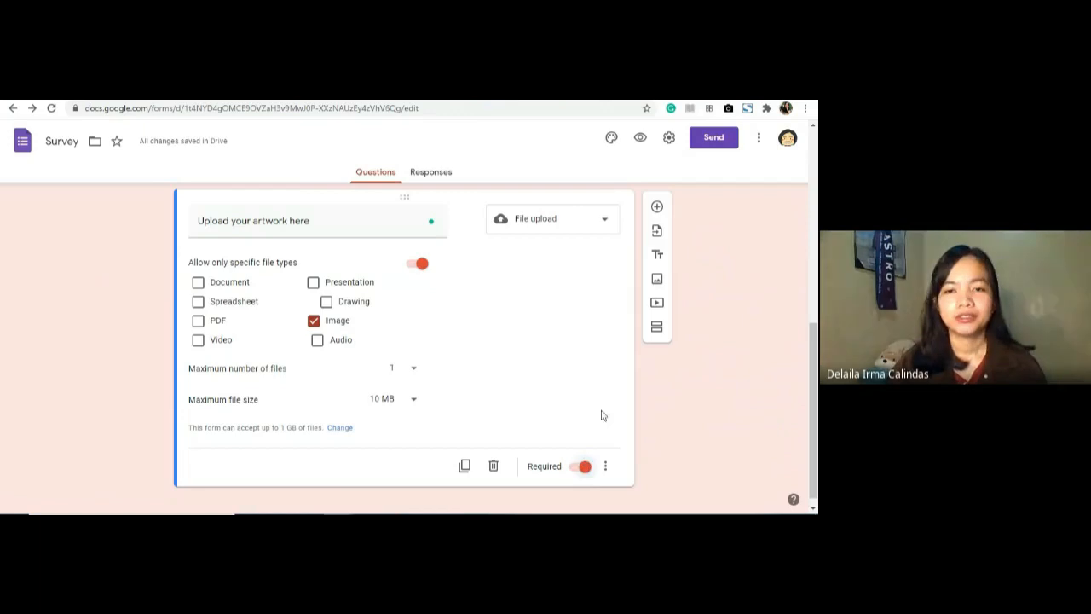
- Add a new question below the artwork upload question and set its type to Linear scale
{"action": "left_click", "coordinate": [657, 209]}
{"action": "left_click", "coordinate": [583, 345]}
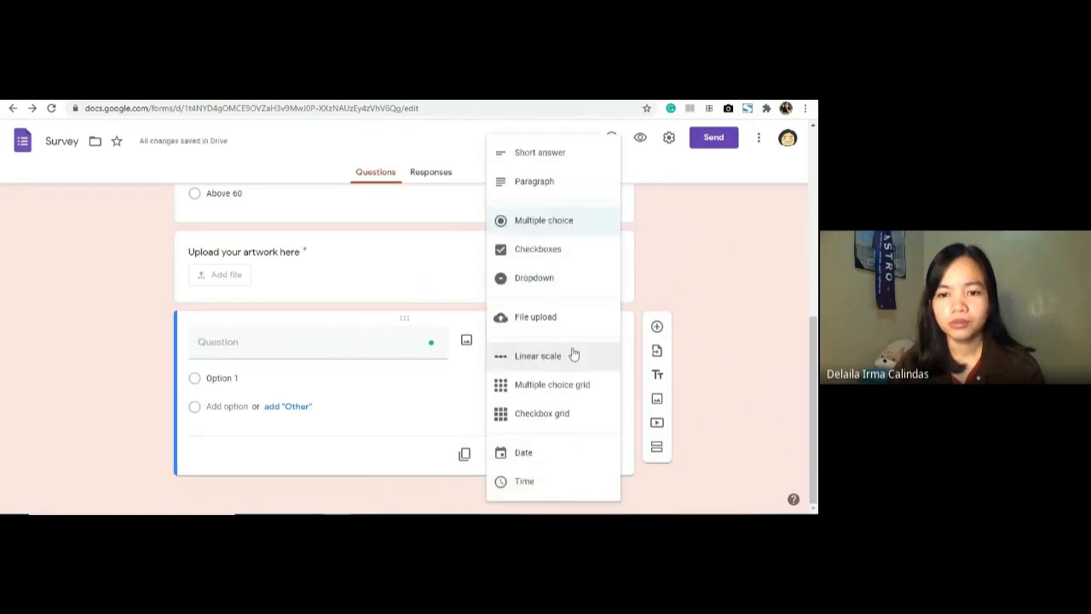
{"action": "left_click", "coordinate": [567, 365]}
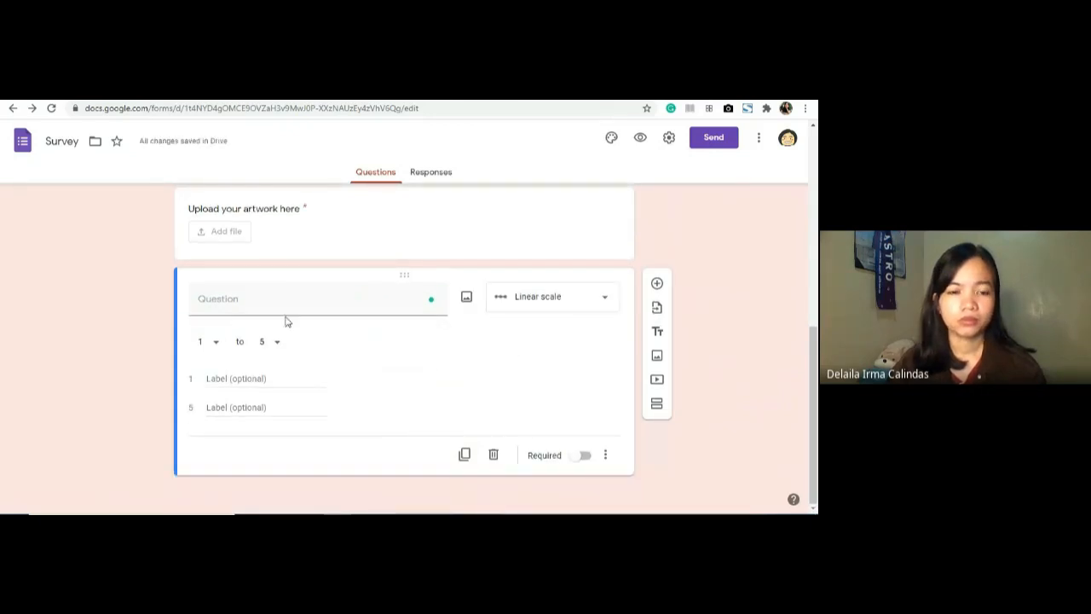
- Title the linear scale question "What is your happiness level right now?"
{"action": "left_click", "coordinate": [281, 308]}
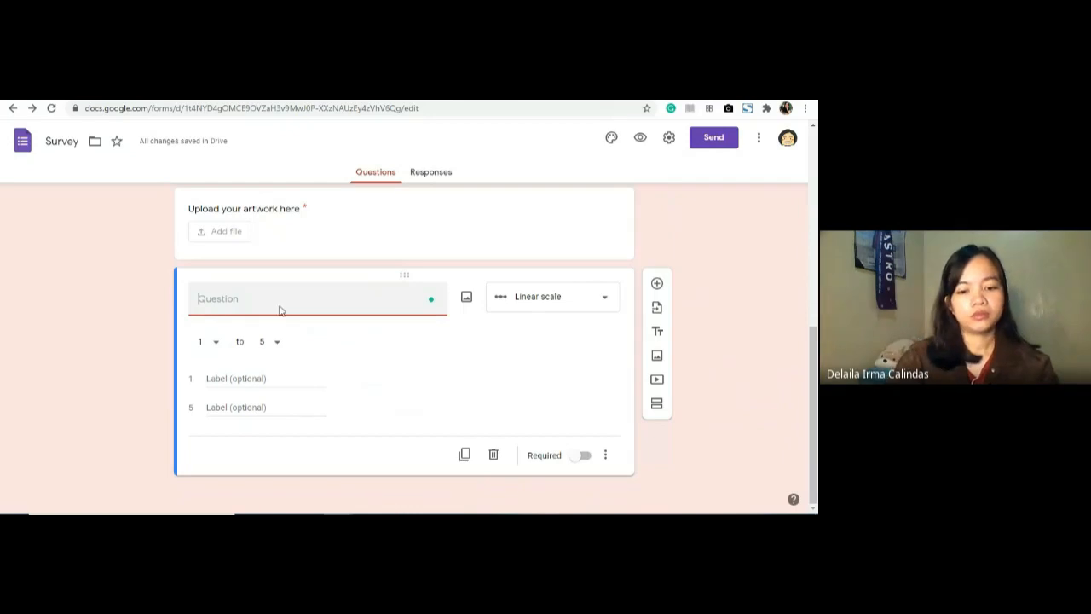
{"action": "type", "text": "How"}
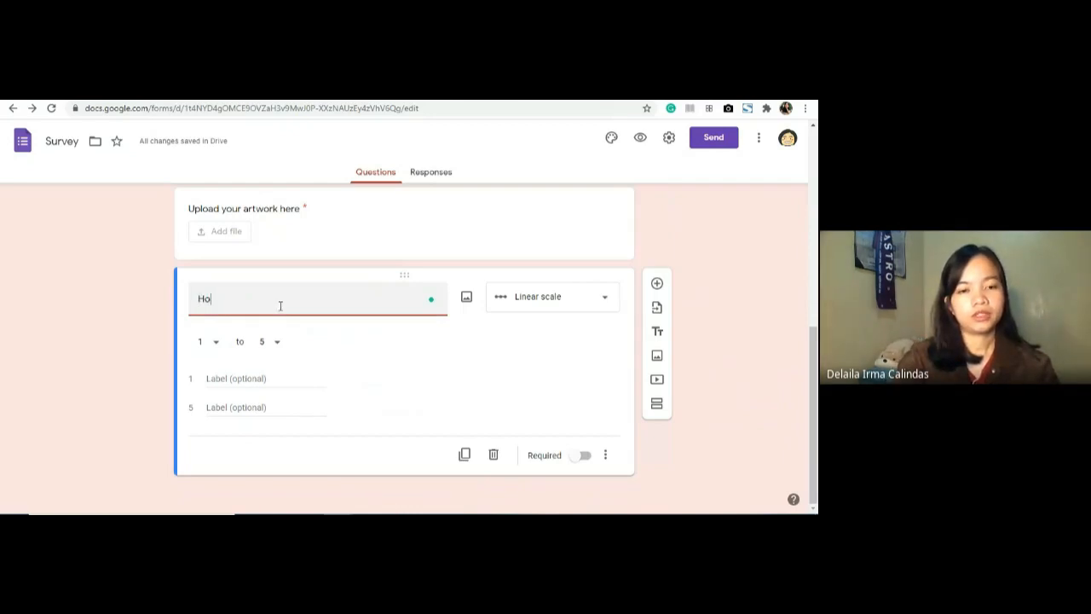
{"action": "key", "text": "BackSpace"}
{"action": "key", "text": "BackSpace"}
{"action": "key", "text": "BackSpace"}
{"action": "type", "text": "What is "}
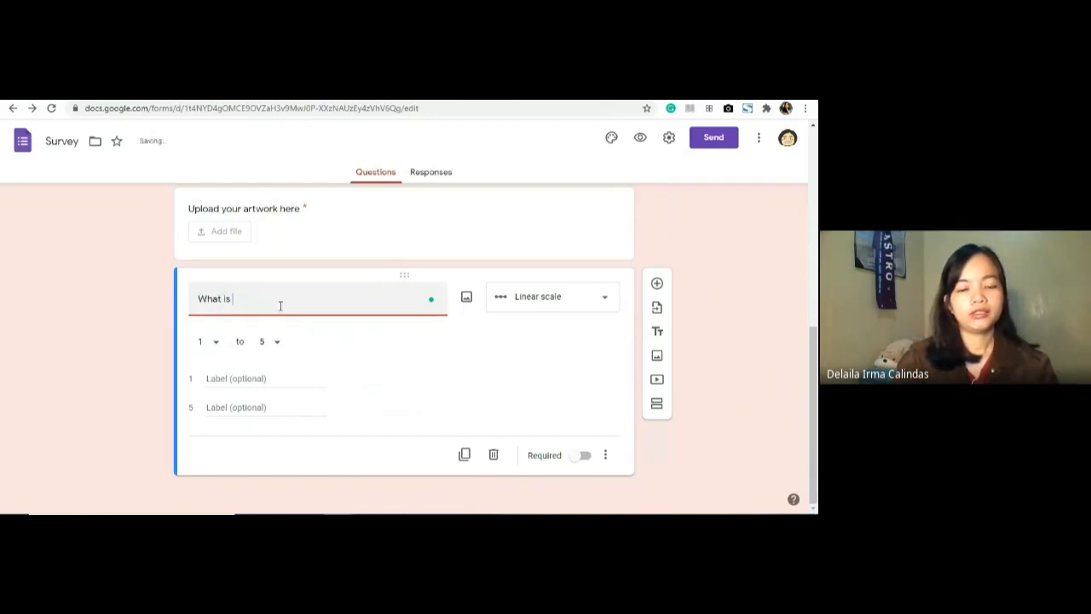
{"action": "type", "text": "your happiness leel"}
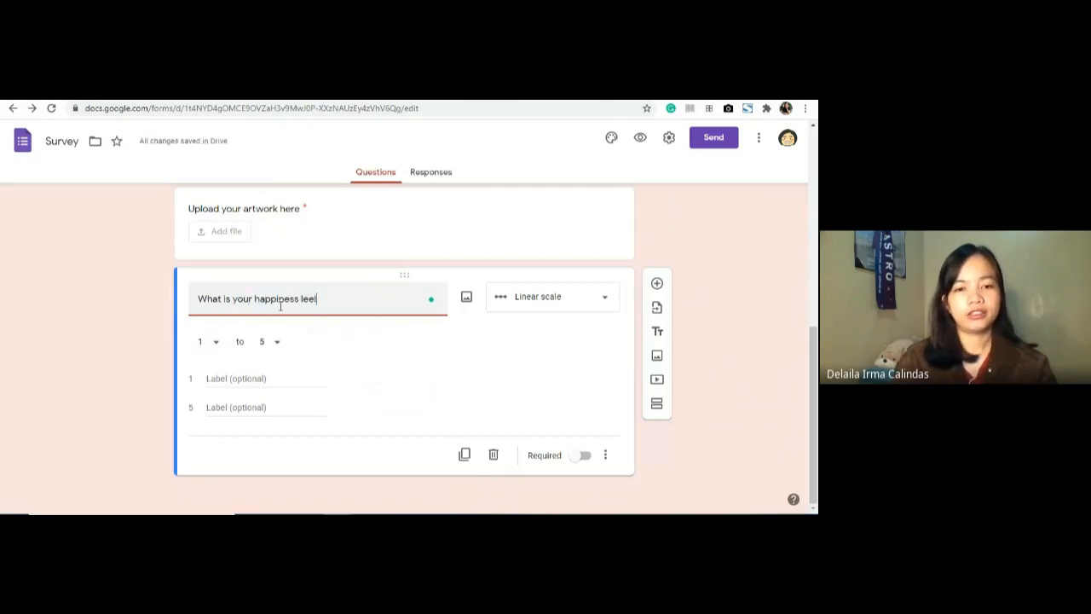
{"action": "key", "text": "BackSpace"}
{"action": "key", "text": "BackSpace"}
{"action": "type", "text": "vel right now?"}
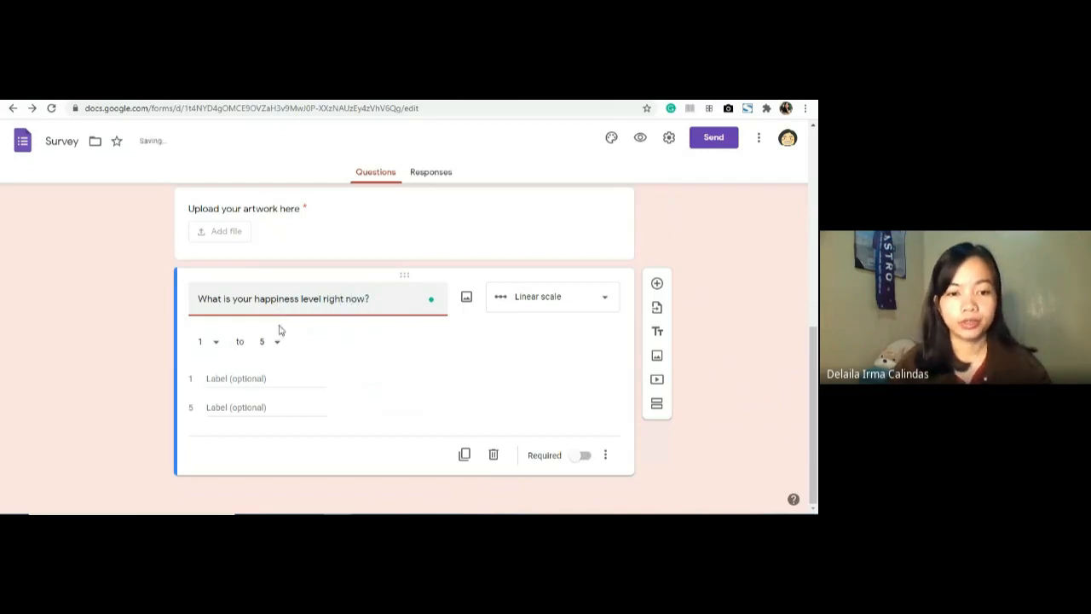
- Label value 1 of the happiness scale "Very sad" and value 5 "Very happy"
{"action": "left_click", "coordinate": [246, 378]}
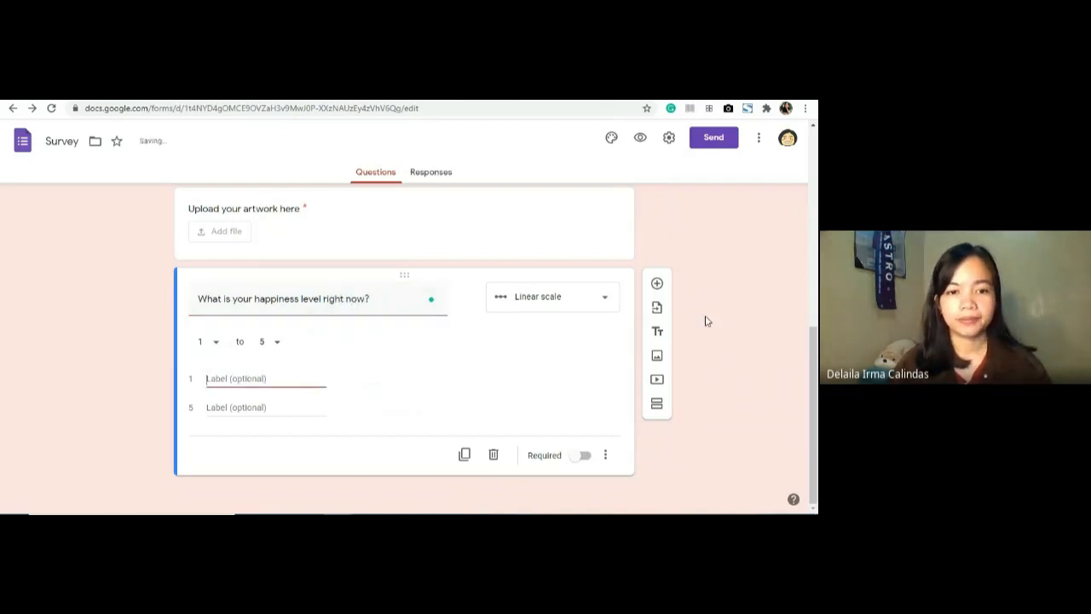
{"action": "type", "text": "Very sad"}
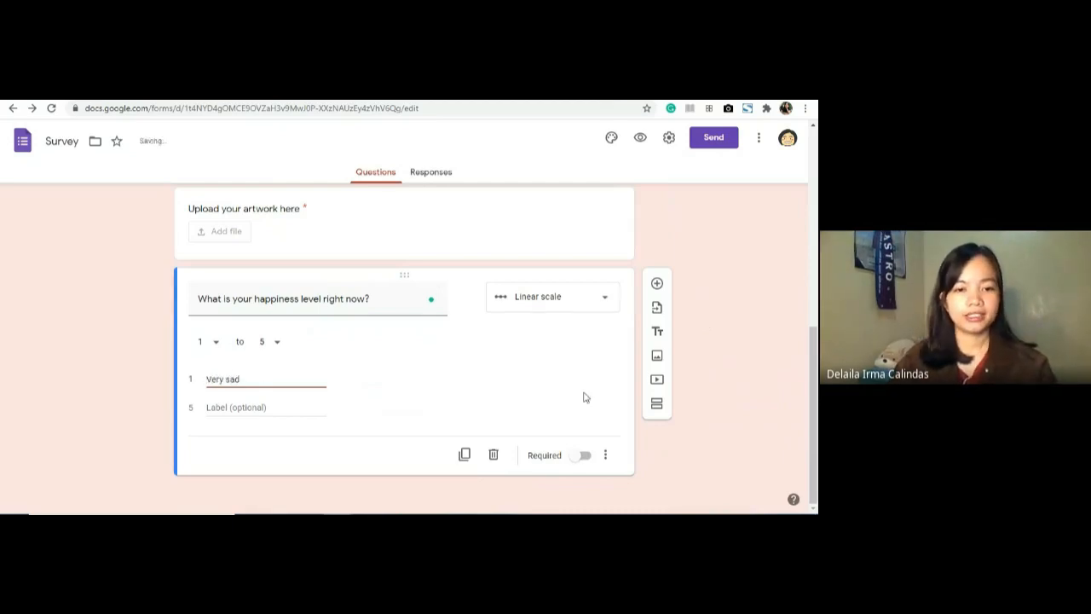
{"action": "left_click", "coordinate": [275, 402]}
{"action": "type", "text": "Very happy"}
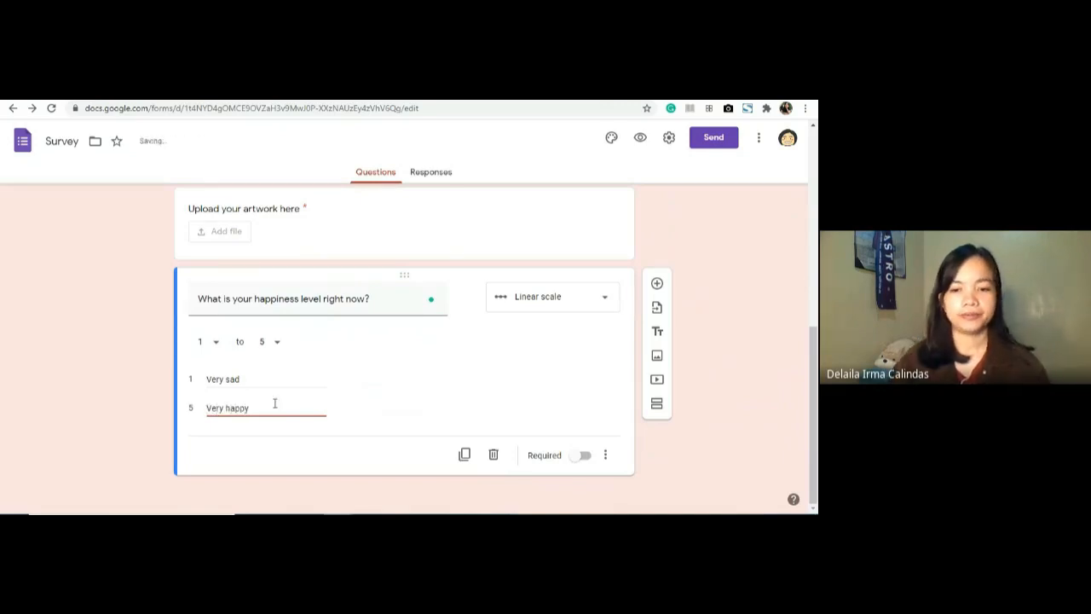
{"action": "left_click", "coordinate": [728, 379]}
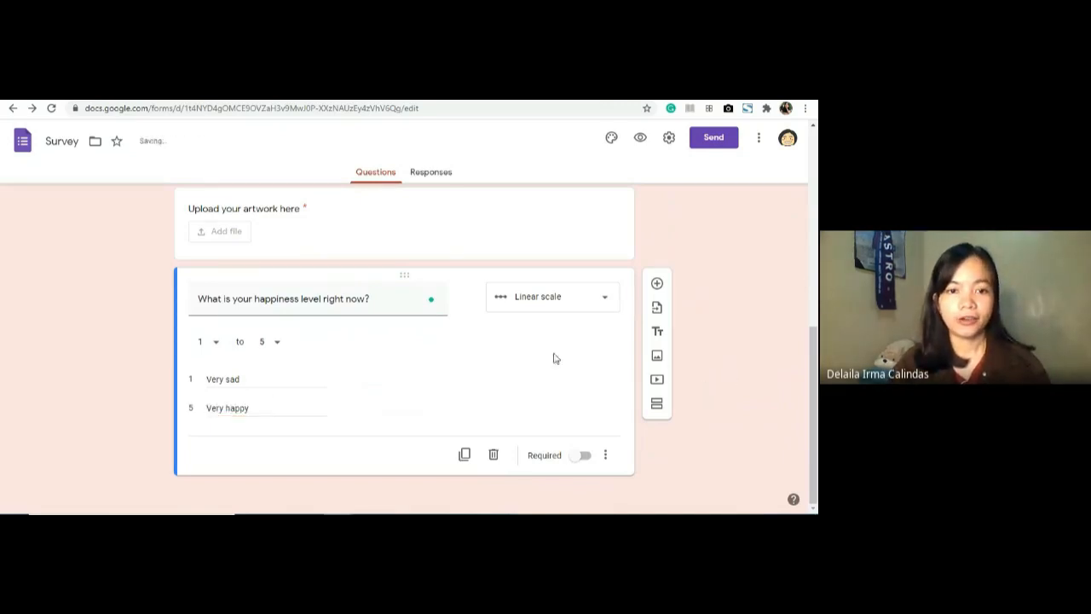
- Review the choices for the happiness scale's upper limit without changing it, and open the form preview
{"action": "left_click", "coordinate": [276, 343]}
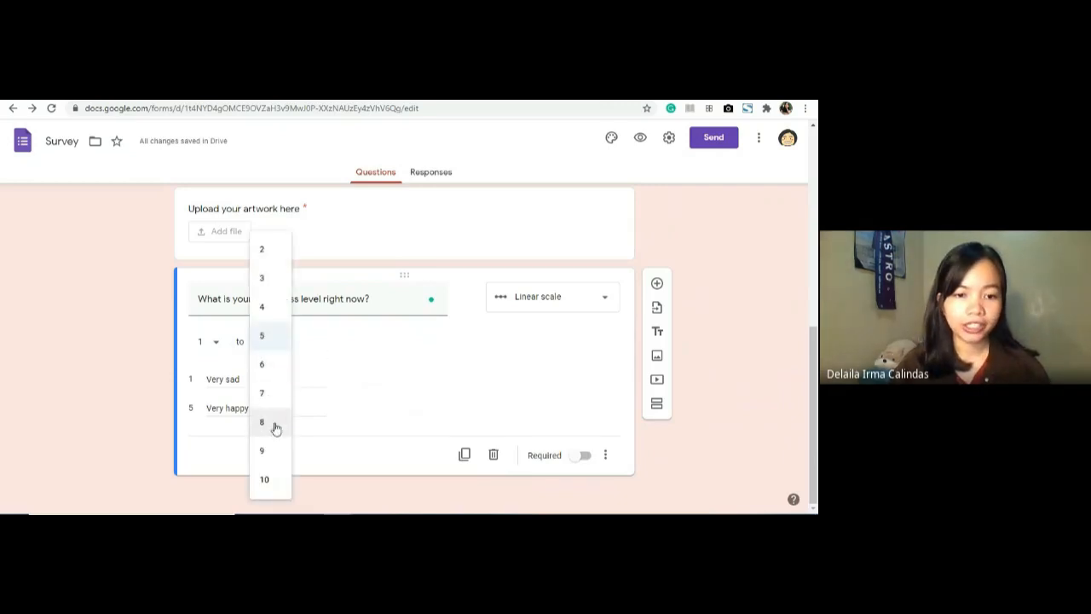
{"action": "left_click", "coordinate": [367, 391]}
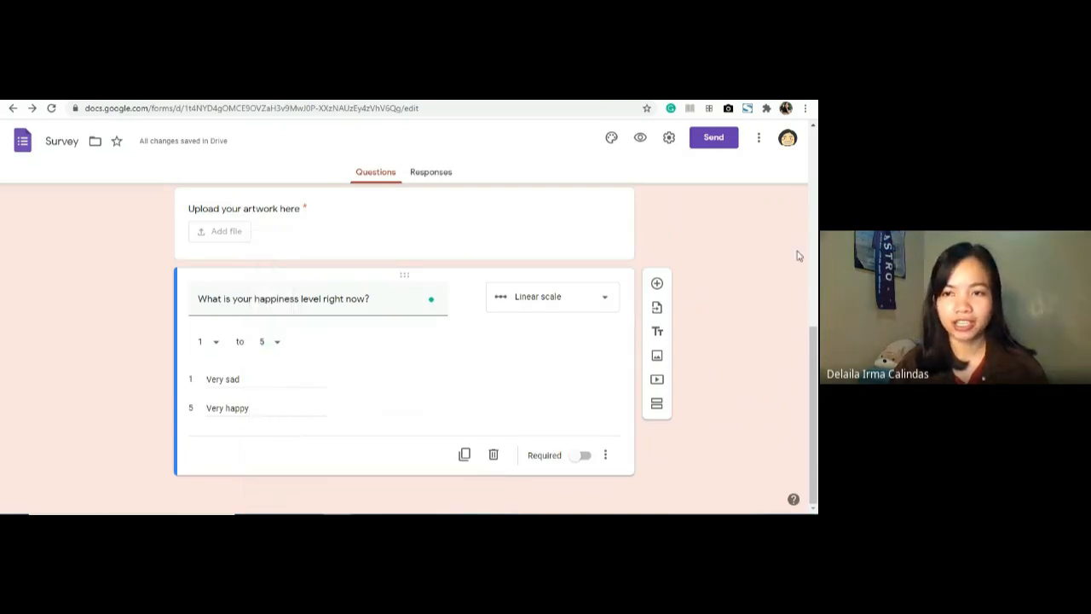
{"action": "left_click", "coordinate": [643, 139]}
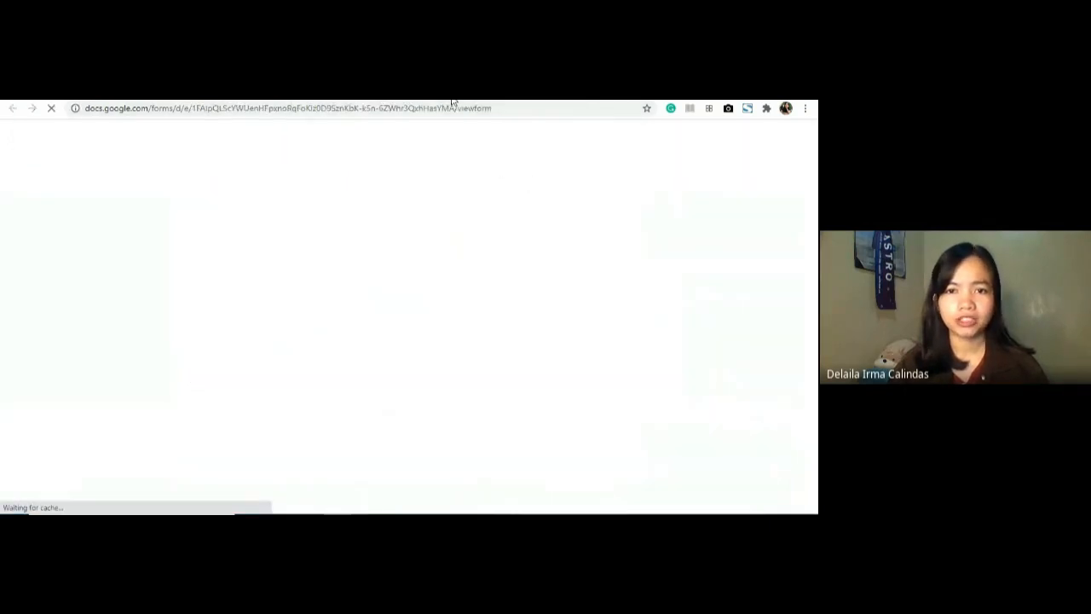